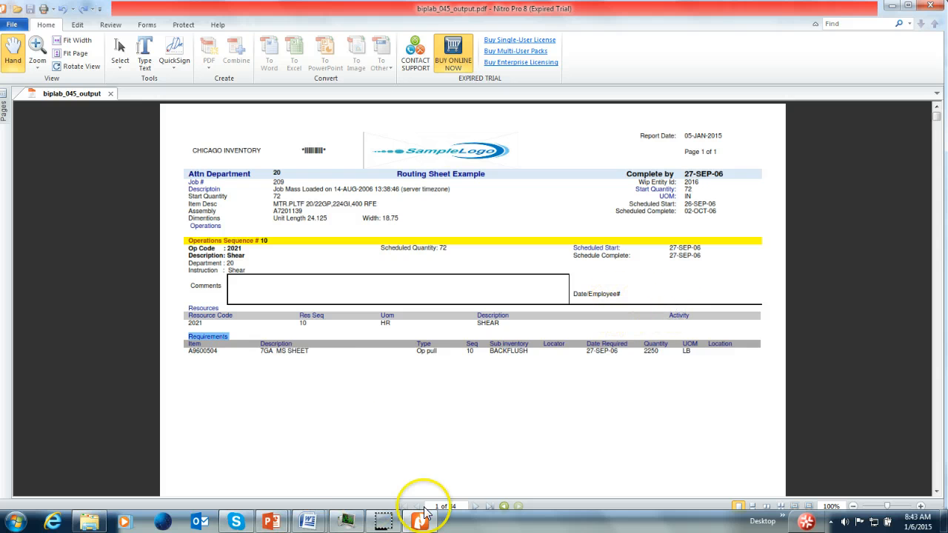
Page through the routing sheet PDF, examining the header, operations, resources and requirements sections of each operation sequence
click(475, 507)
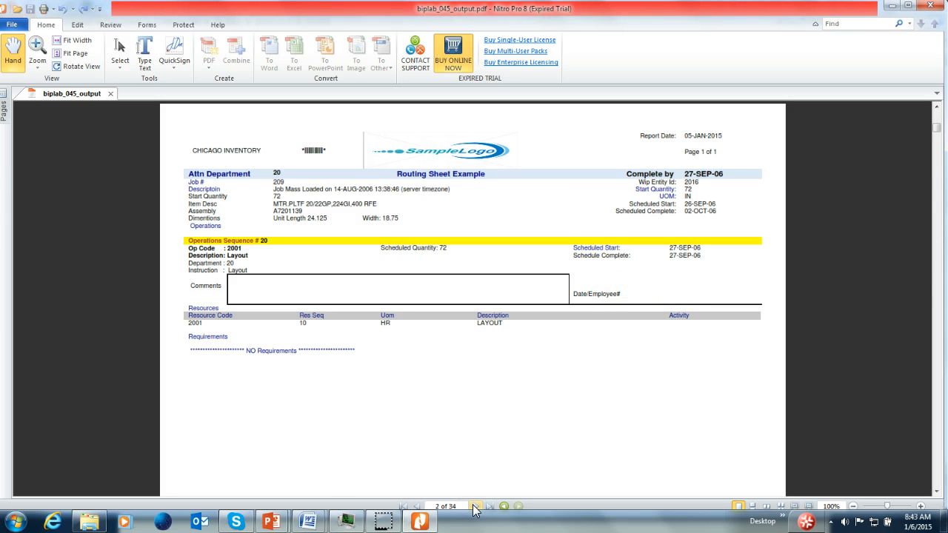
click(413, 506)
double_click(208, 337)
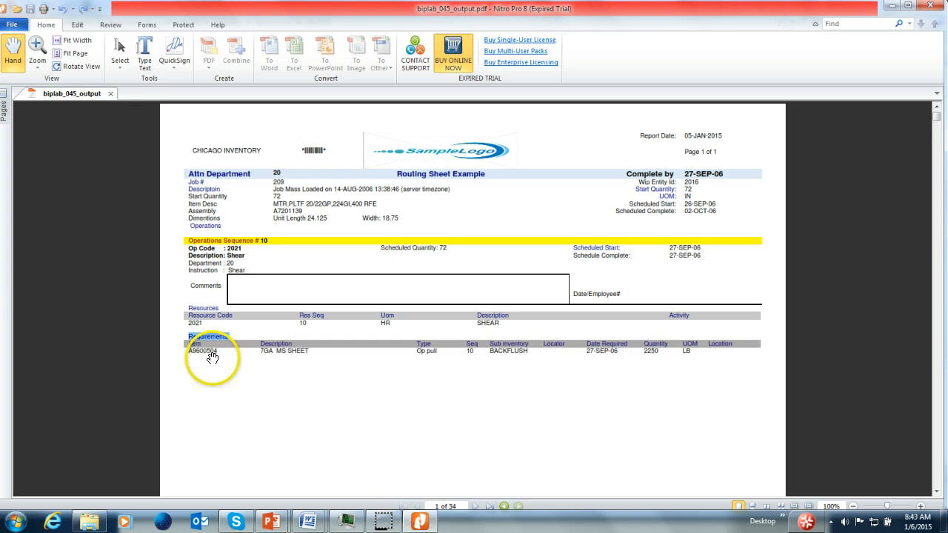
click(474, 507)
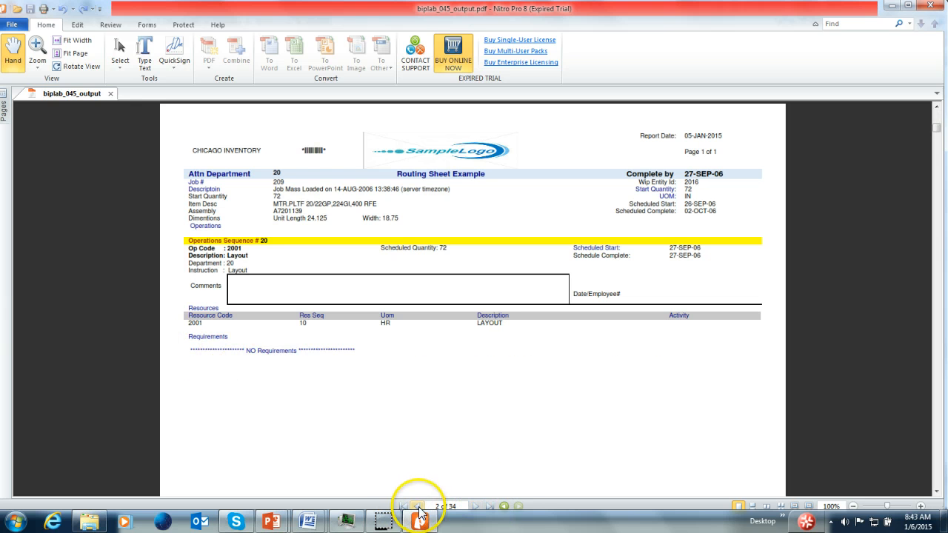
click(477, 506)
click(477, 506)
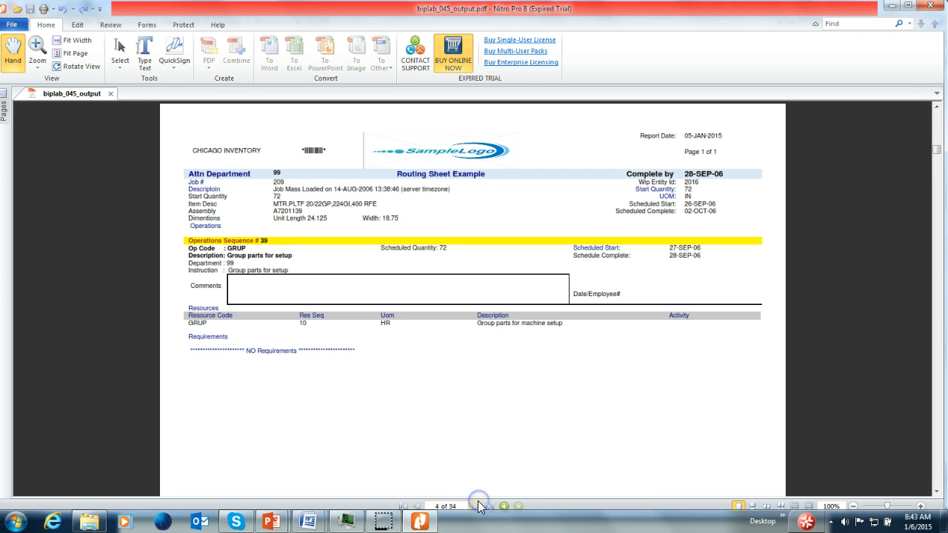
click(477, 507)
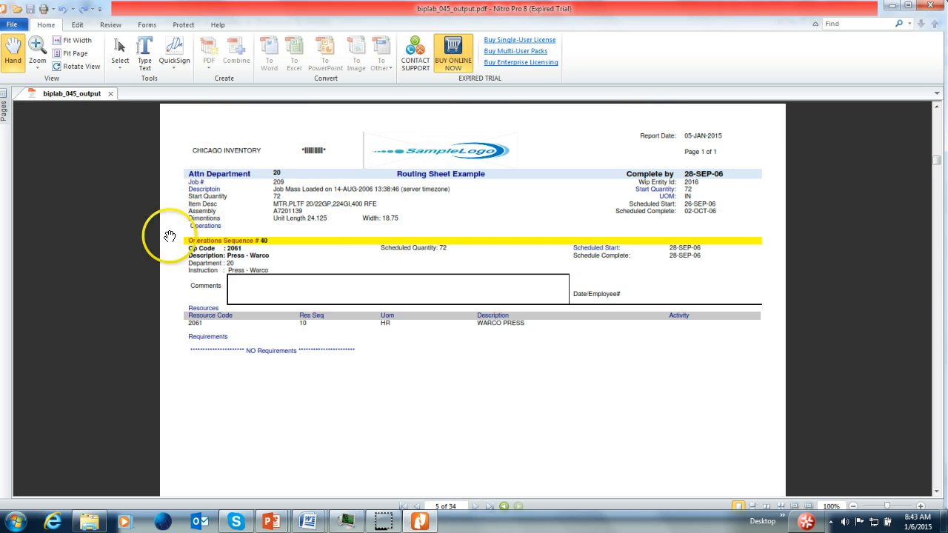
click(474, 507)
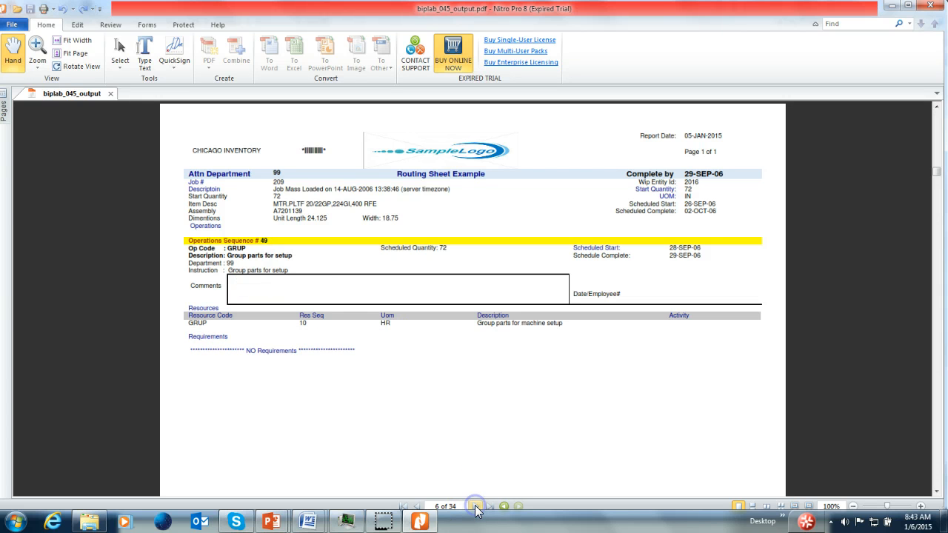
click(475, 507)
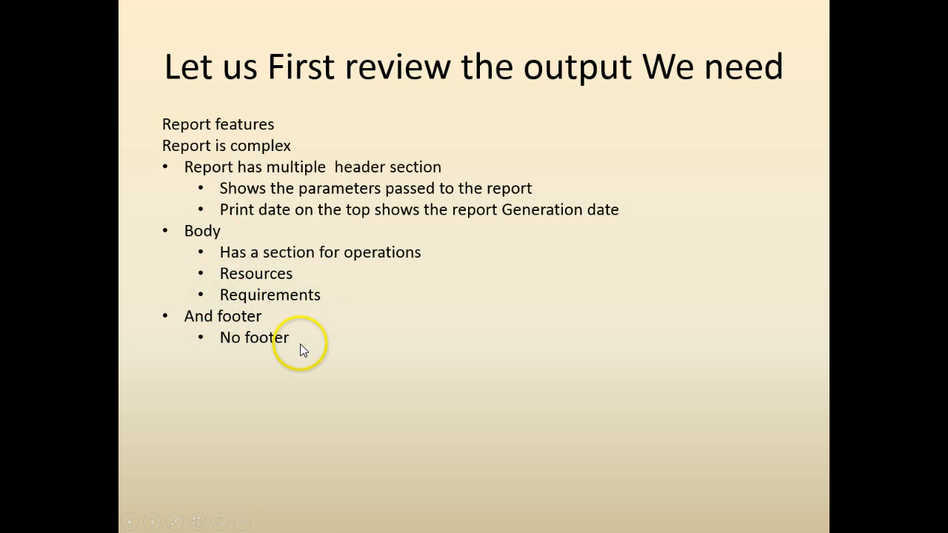
click(373, 337)
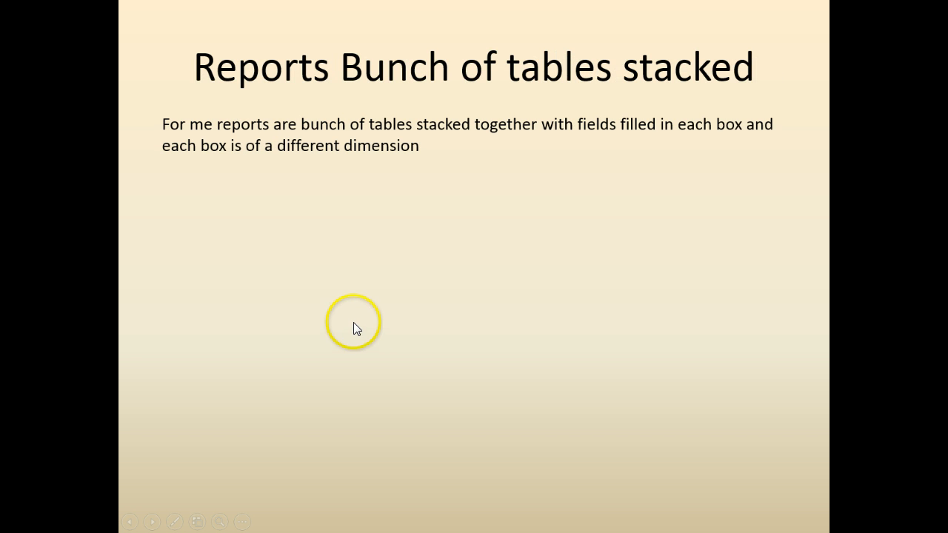
click(321, 196)
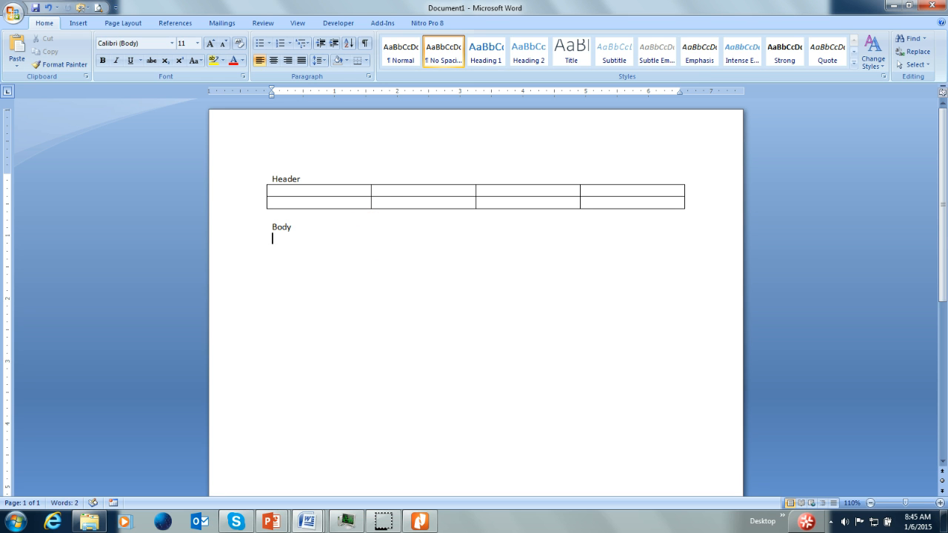
Insert a five-column, three-row table under the Body heading and add a "Resouces" heading below it
click(77, 24)
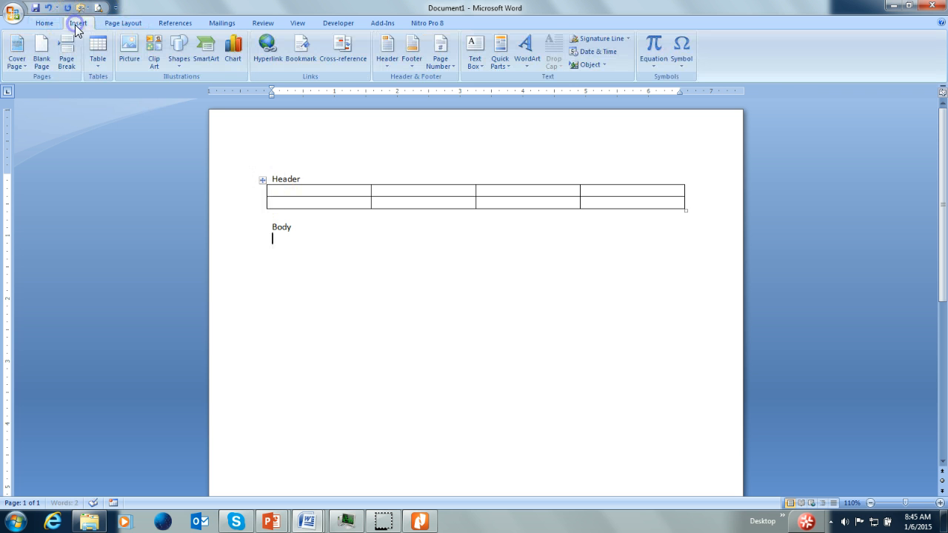
click(98, 46)
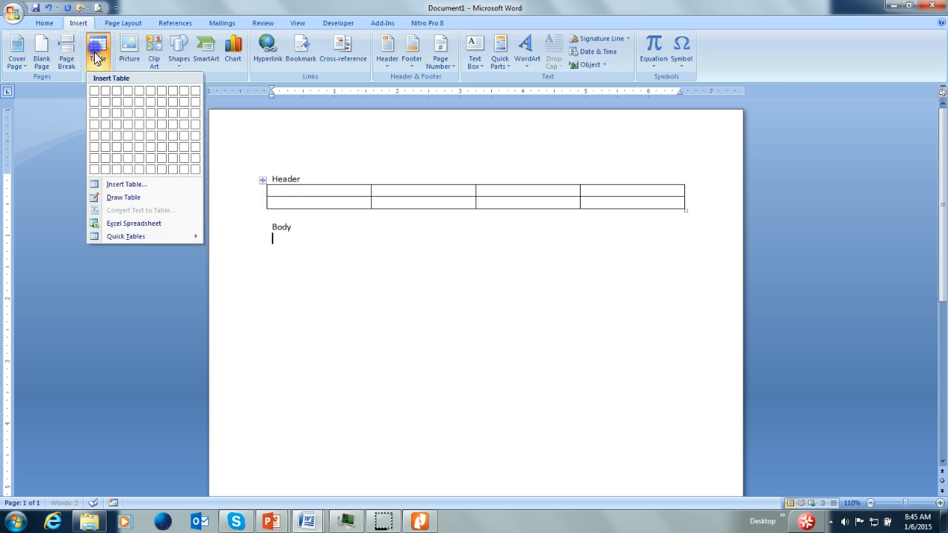
click(142, 92)
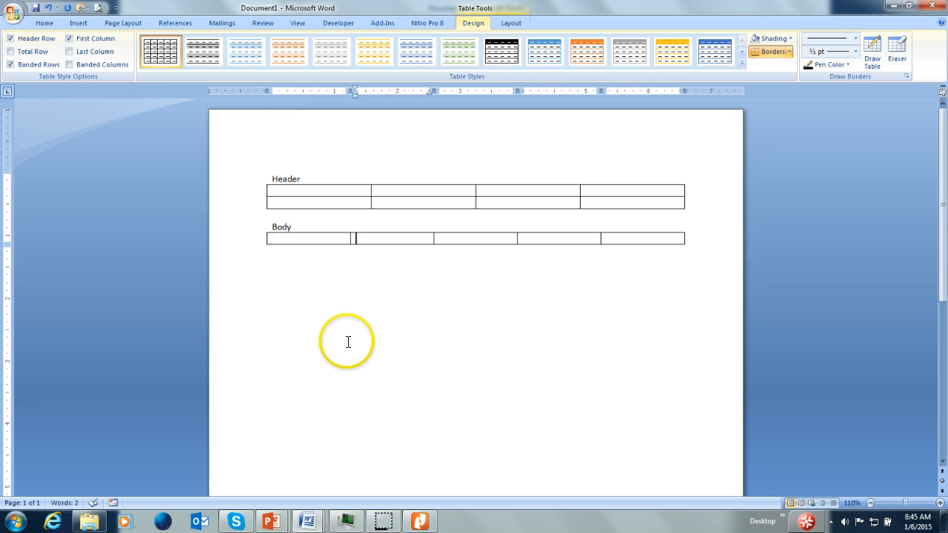
click(306, 294)
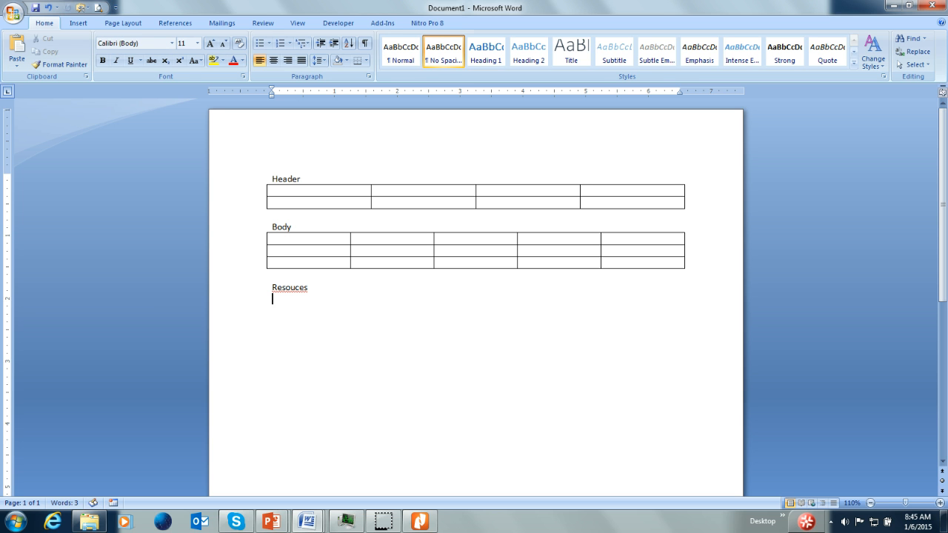
Insert a six-column, two-row table under the "Resouces" heading and correct the heading's spelling to "Resources"
click(78, 23)
click(98, 52)
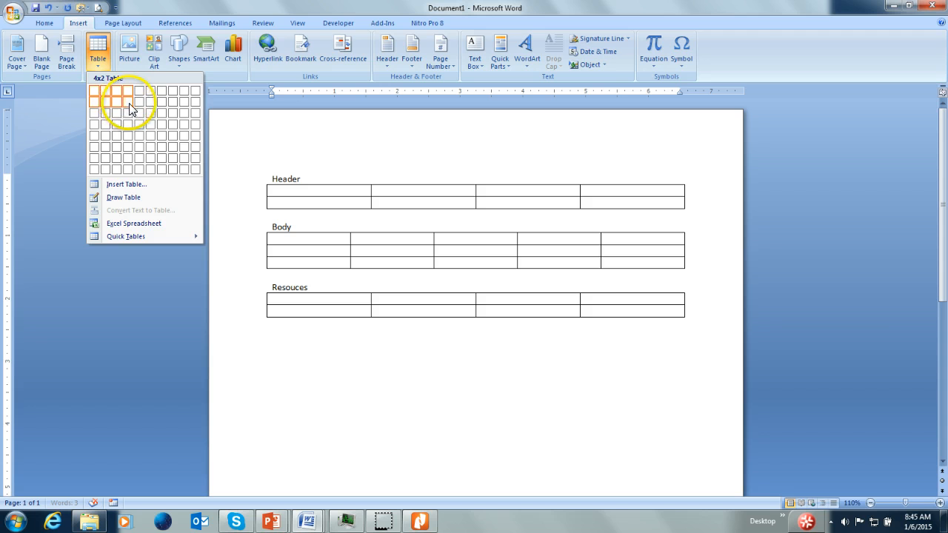
click(148, 100)
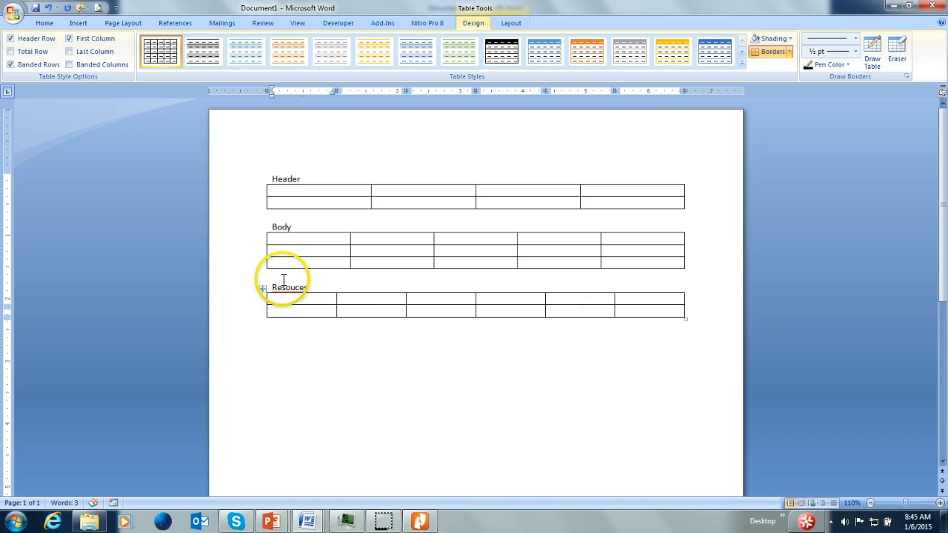
right_click(254, 286)
right_click(305, 288)
click(333, 300)
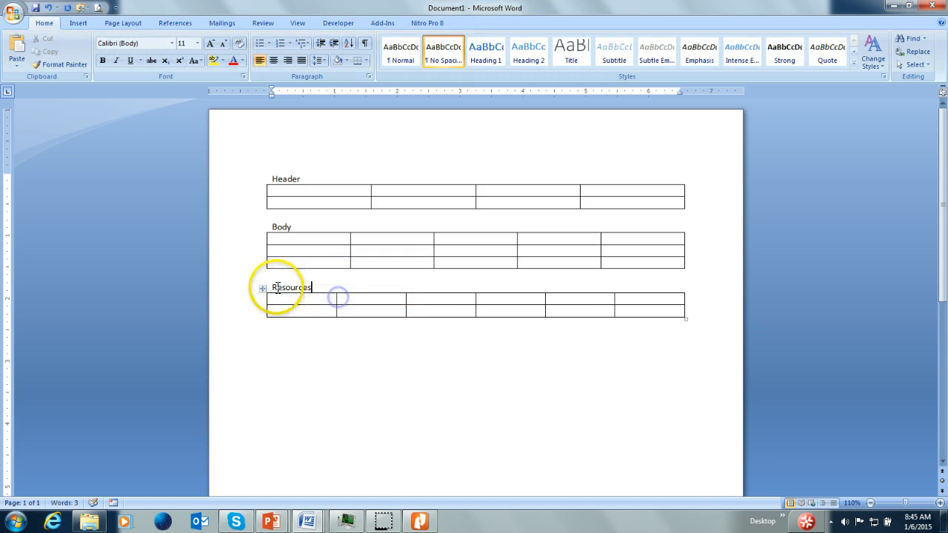
Duplicate the Resources heading and its table directly below, and rename the copied heading "Requirements"
drag(275, 288, 325, 310)
click(300, 340)
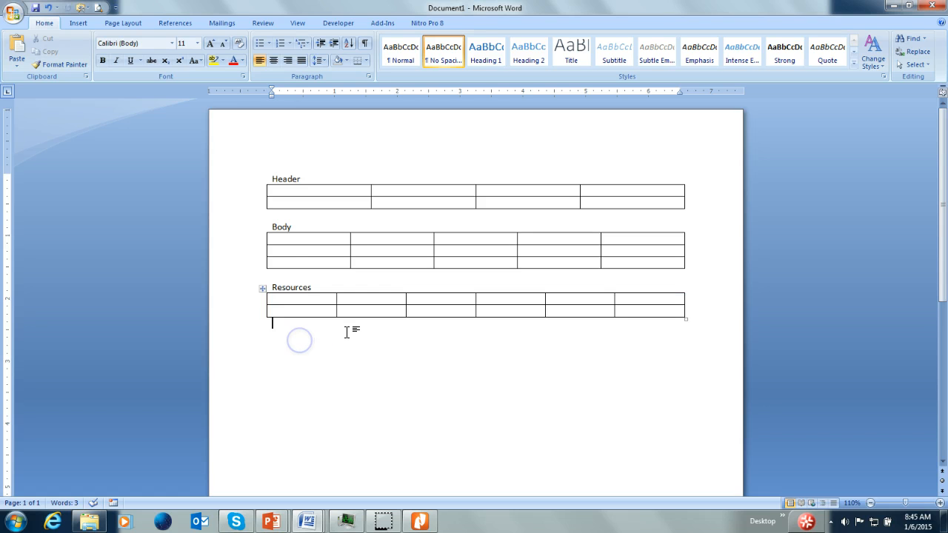
key(ctrl+v)
double_click(305, 334)
text(Req)
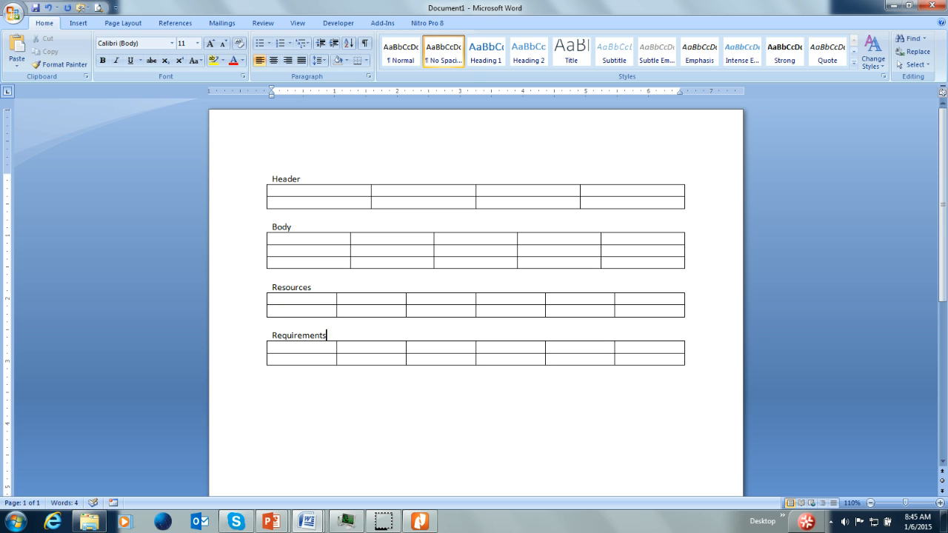
text(uirements)
click(334, 384)
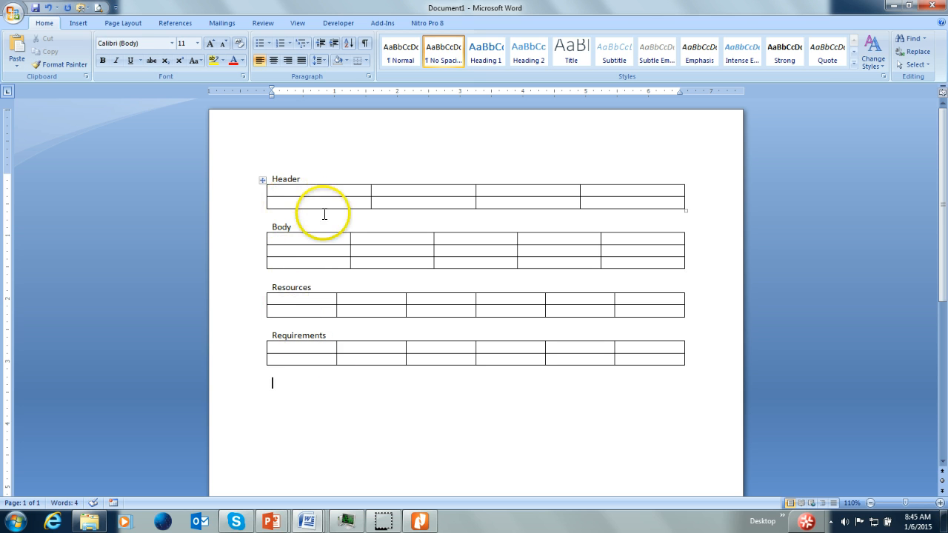
Merge the second and third cells in the second row of the Resources table
click(391, 308)
mouse_move(404, 313)
mouse_down()
mouse_move(457, 308)
mouse_move(413, 310)
mouse_up()
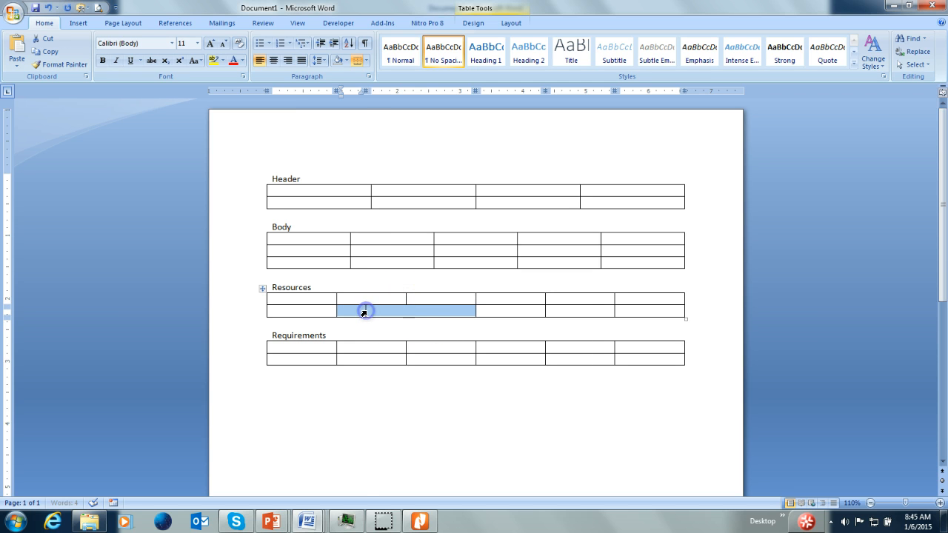
right_click(465, 312)
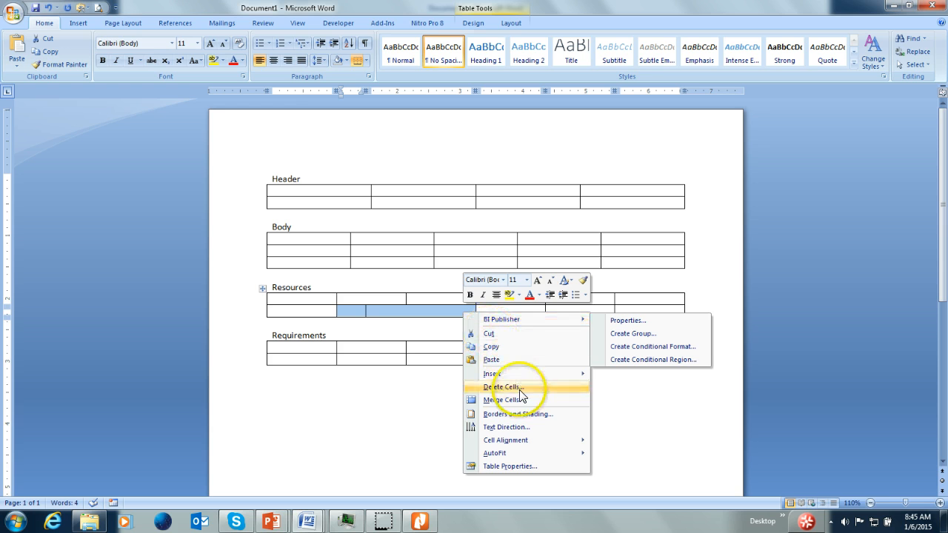
click(520, 398)
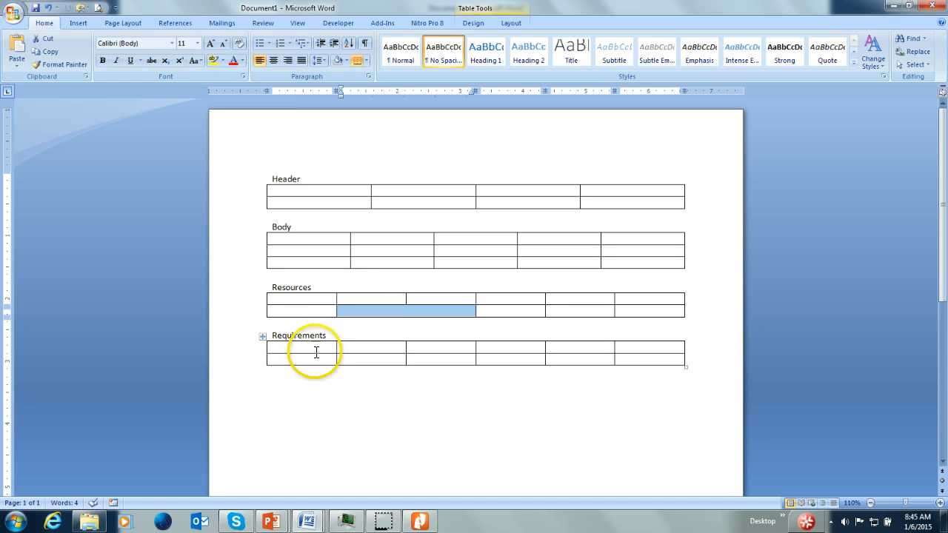
Copy the four-column Header table and paste it below the Requirements table, separated by a blank line
click(327, 414)
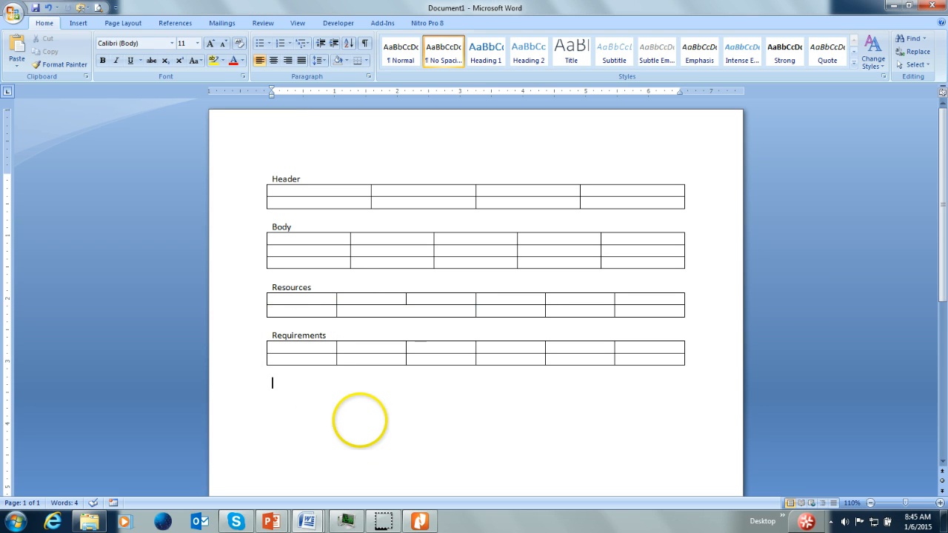
key(Return)
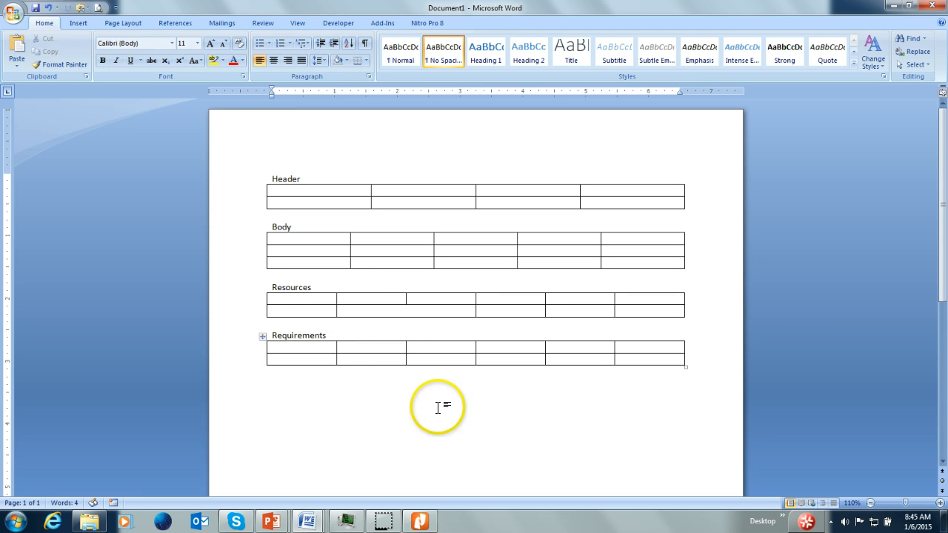
click(254, 194)
shift+click(664, 210)
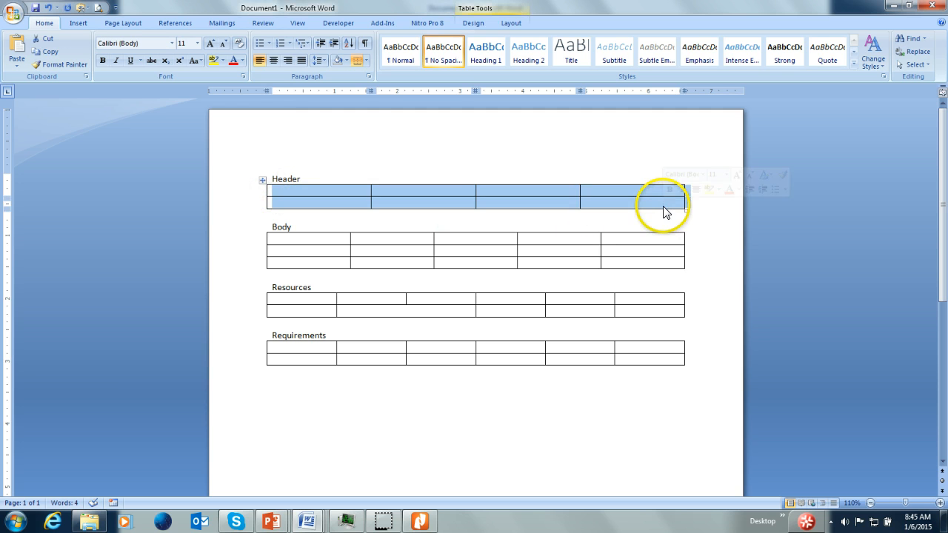
key(ctrl+c)
click(364, 391)
key(ctrl+v)
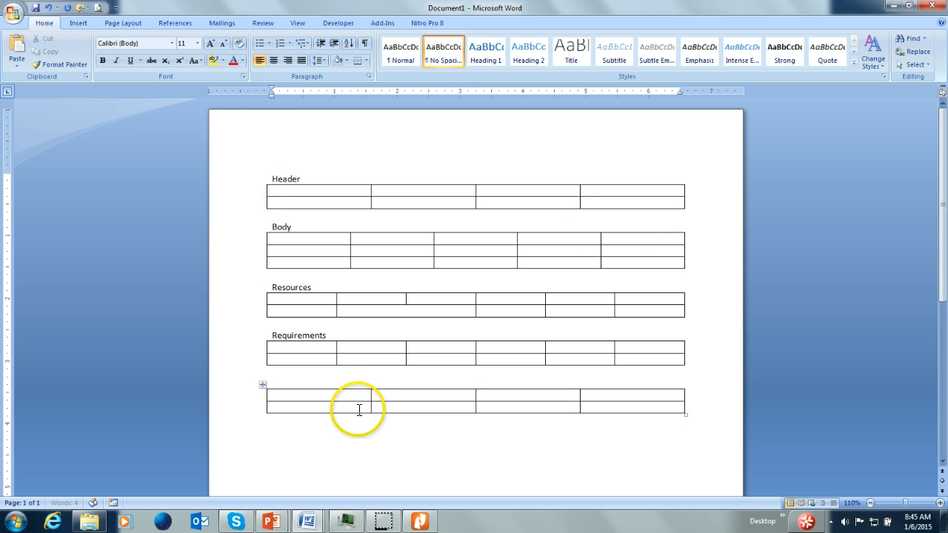
Add three rows to the end of the pasted four-column table
click(359, 409)
key(Tab)
key(Tab)
key(Tab)
key(Tab)
key(Tab)
key(Tab)
key(Tab)
key(Tab)
key(Tab)
key(Tab)
key(Tab)
key(Tab)
key(Tab)
Merge all cells of the three new rows into one large cell
drag(368, 422, 642, 444)
right_click(466, 447)
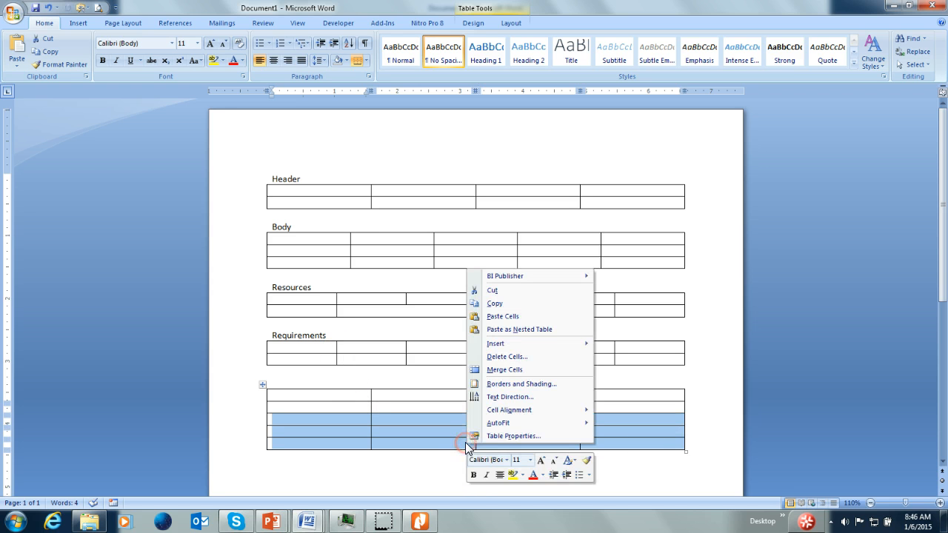
click(488, 369)
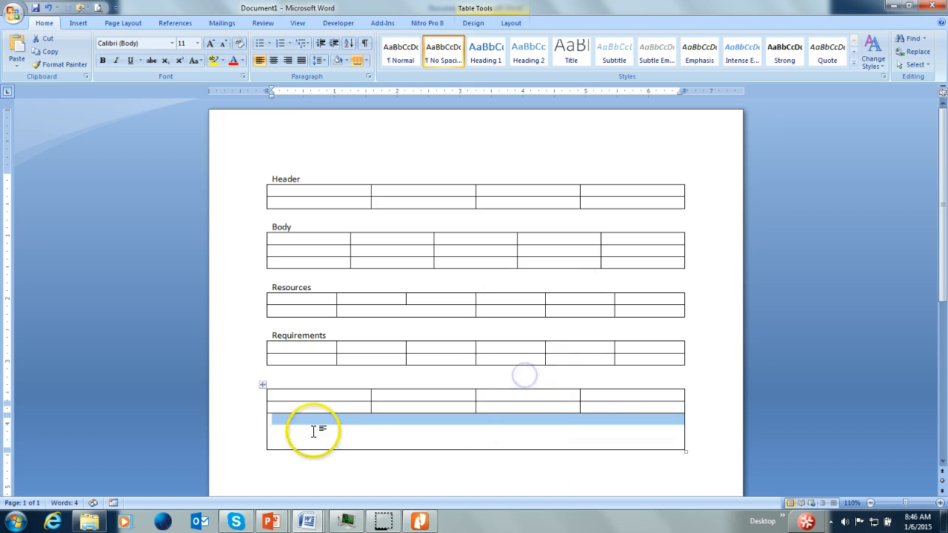
Label the merged cell "Resouces" and nest a three-column, three-row table beneath the label
click(299, 419)
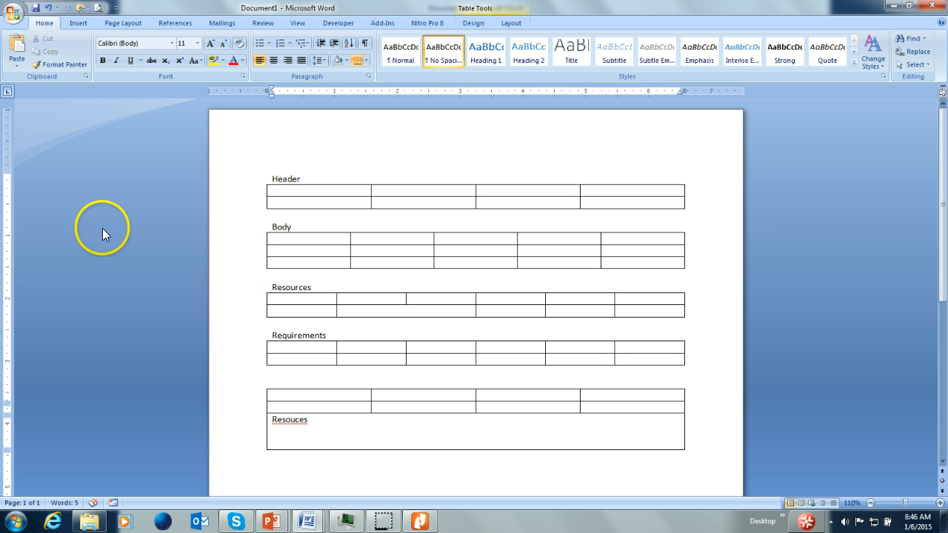
click(79, 23)
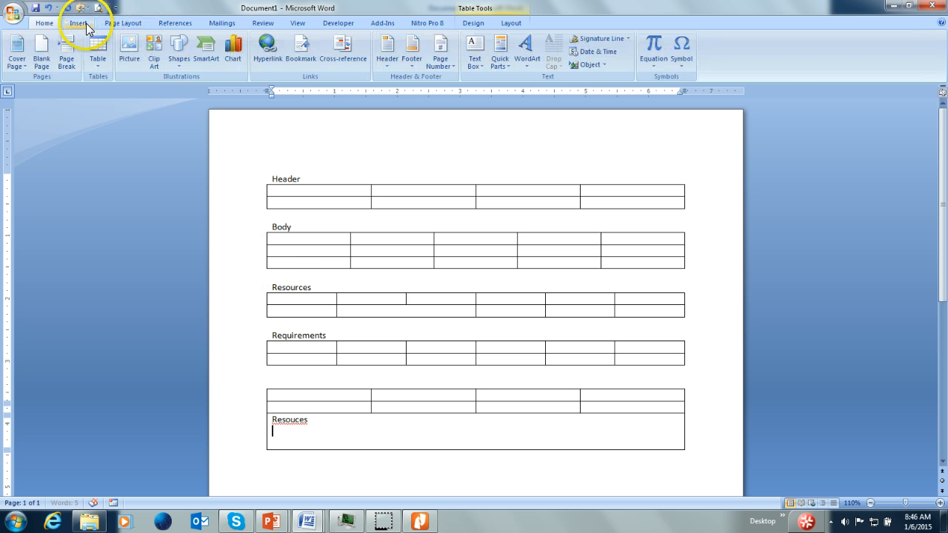
click(98, 59)
click(116, 91)
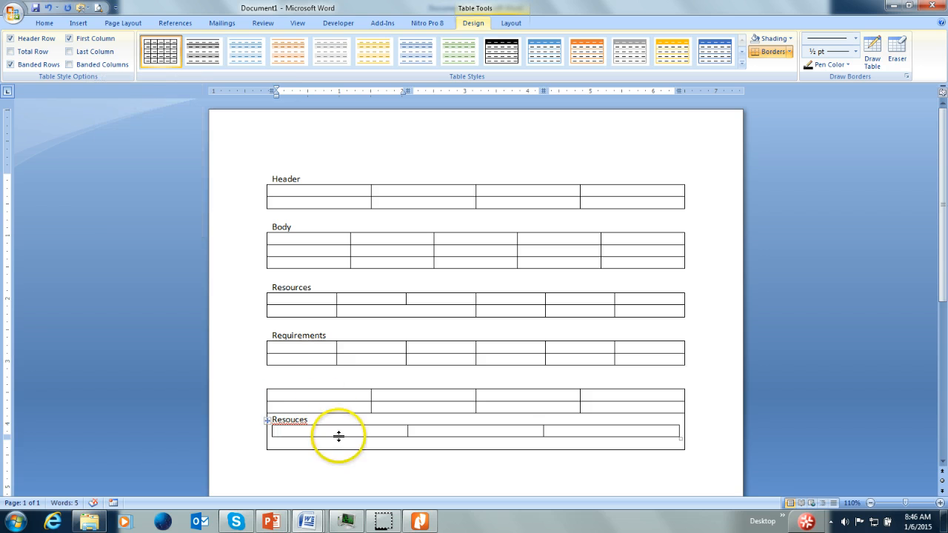
key(Tab)
key(Tab)
key(Tab)
key(Tab)
key(Tab)
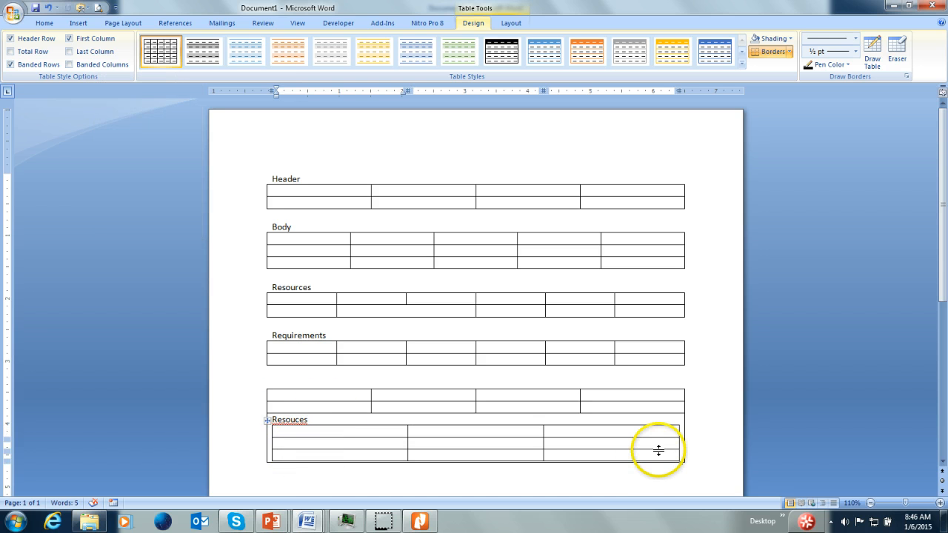
Add the text "Job" on a line below the nested table inside the merged cell
click(658, 451)
text(Job)
key(Return)
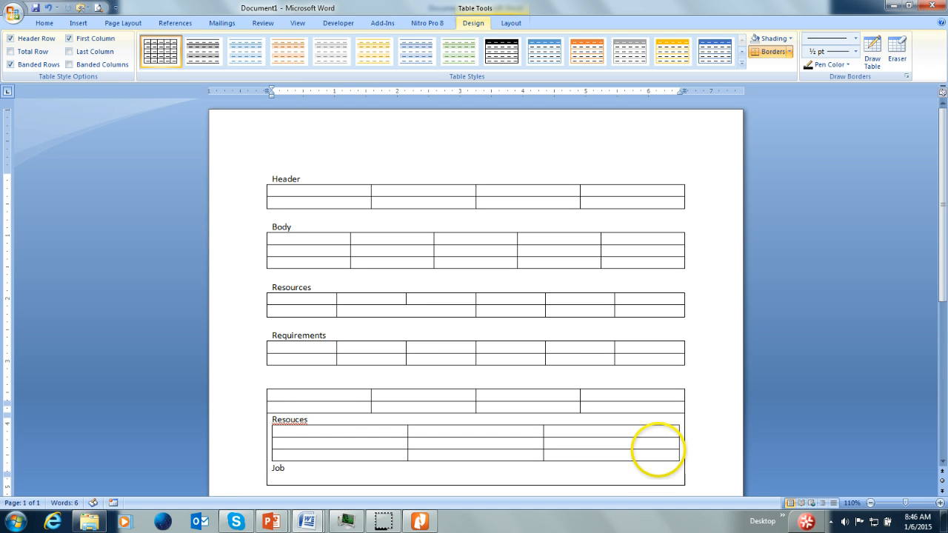
Copy the nested three-column, three-row table and paste the copy below the "Job" label inside the merged cell
click(268, 424)
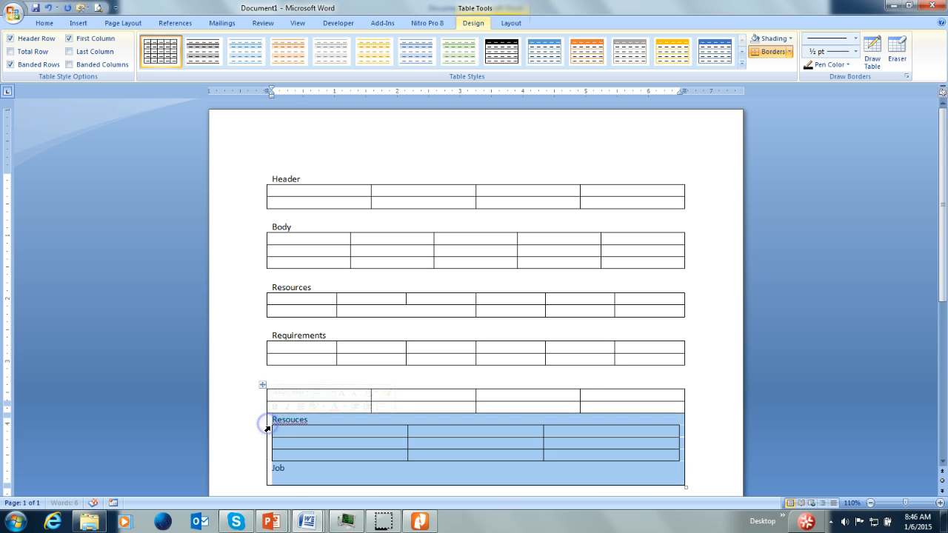
click(268, 424)
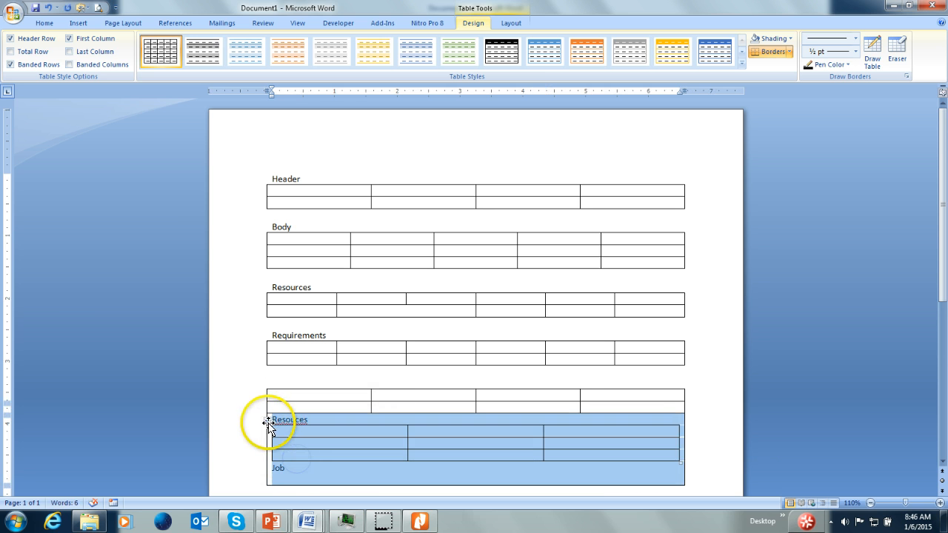
click(290, 467)
key(Return)
key(ctrl+v)
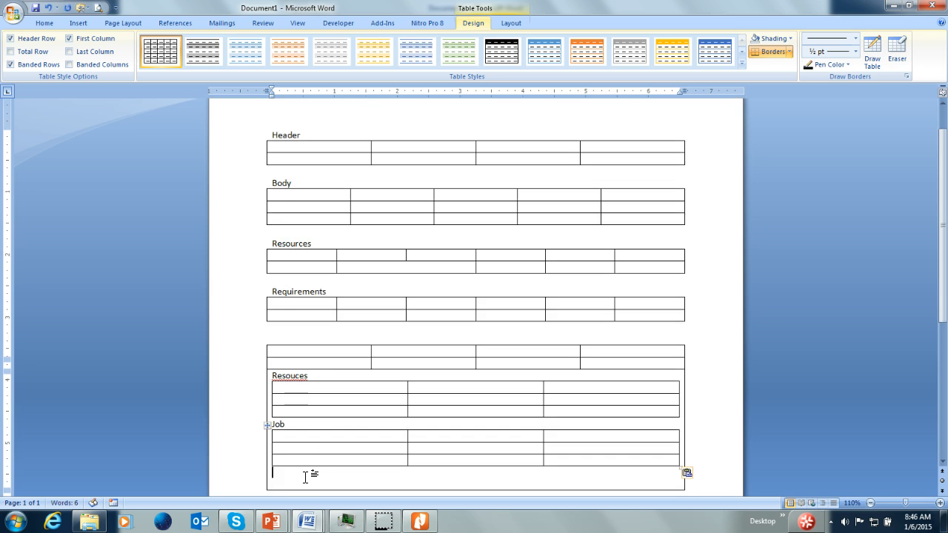
Switch to the PowerPoint slide show and read the slides on the outside-in approach and the data extraction part
drag(275, 334, 274, 132)
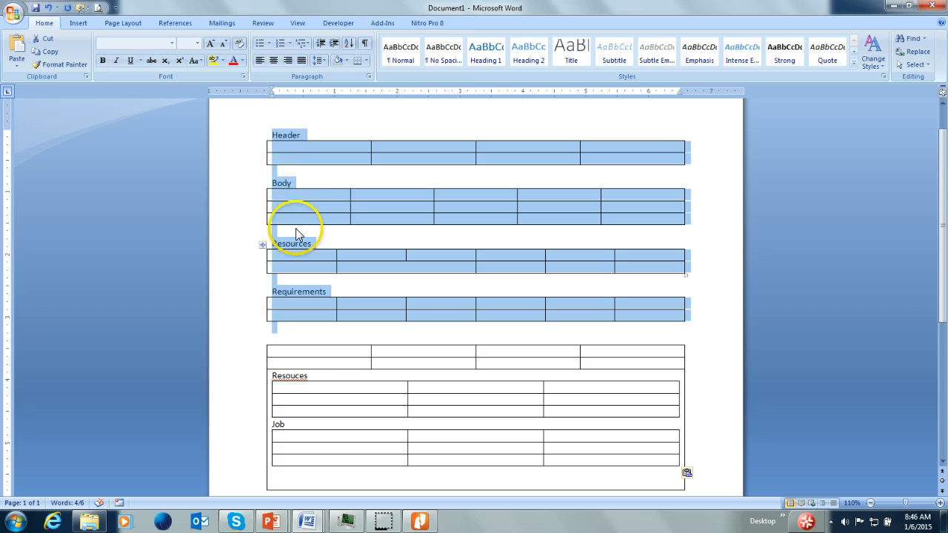
click(294, 341)
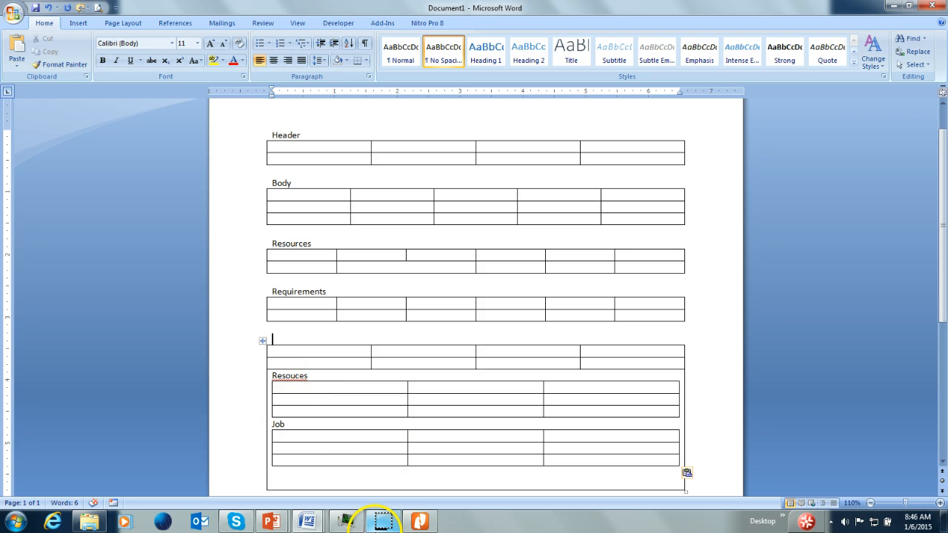
mouse_move(271, 521)
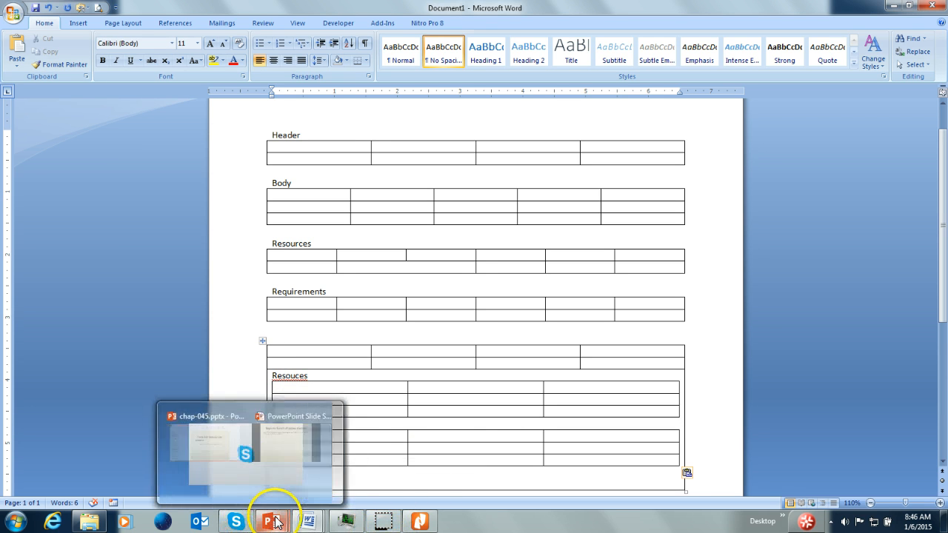
click(310, 472)
click(556, 416)
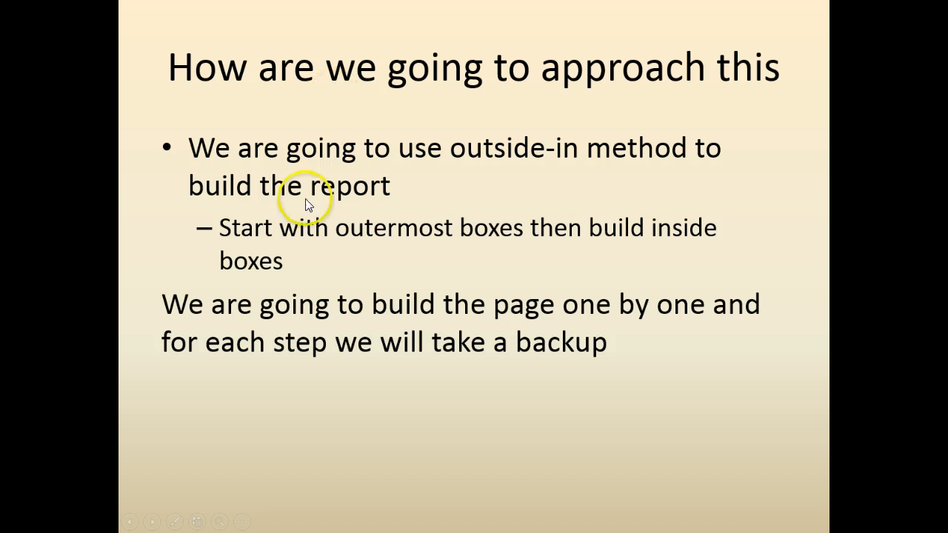
click(549, 362)
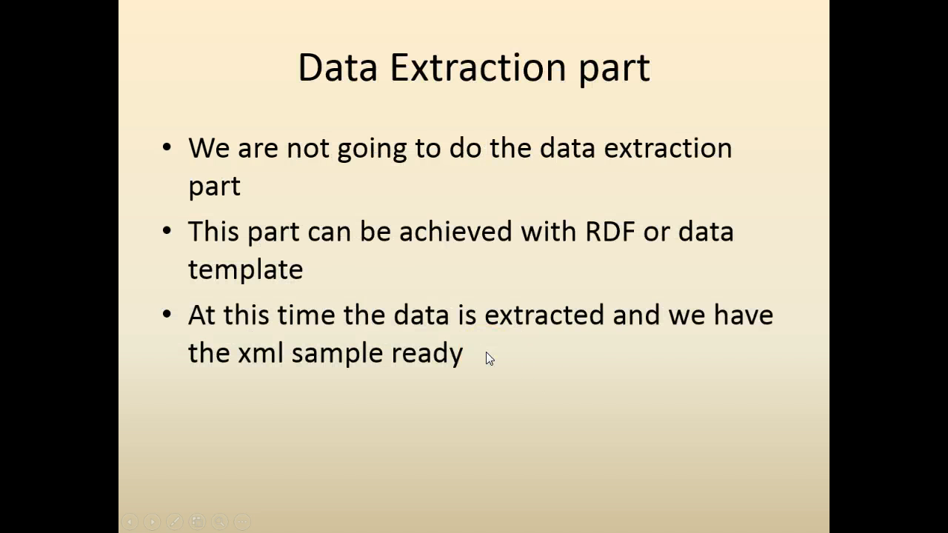
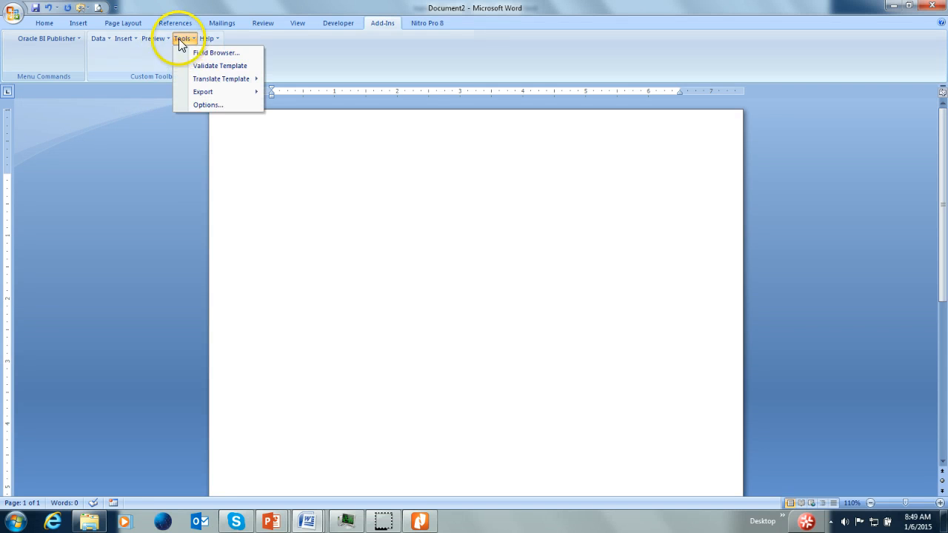
Load the sample XML data file into the blank document with BI Publisher
click(103, 45)
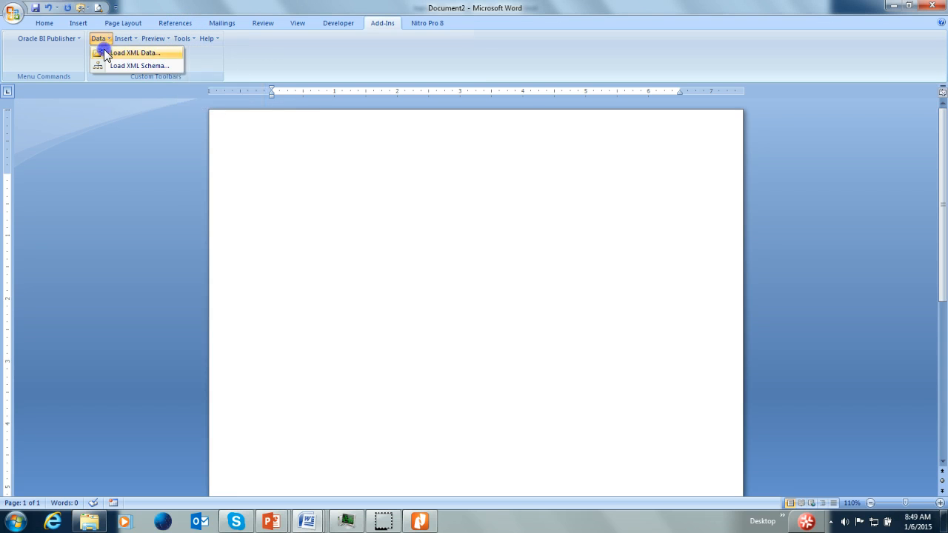
click(104, 50)
click(605, 213)
double_click(605, 213)
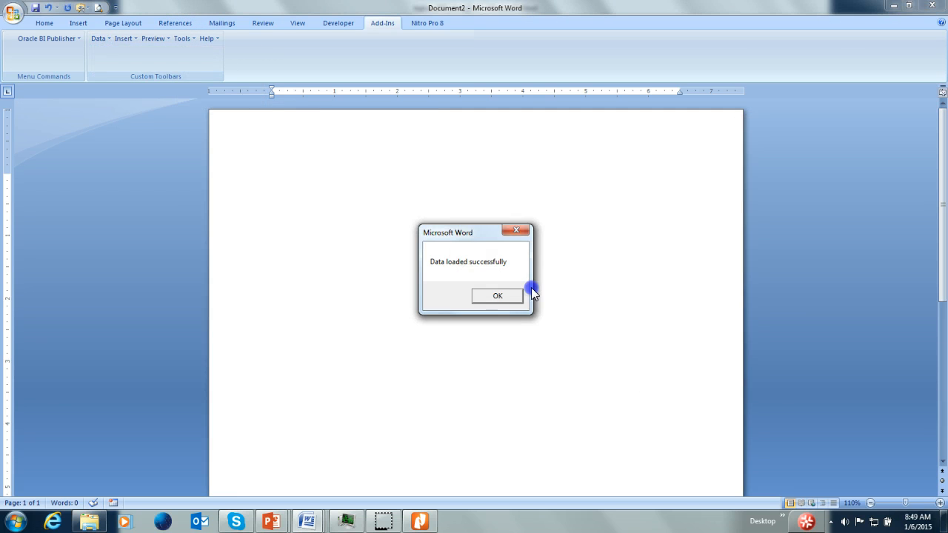
click(503, 293)
Start the Table Wizard with the Table report format and TMP001/LIST_G_JOB/G_JOB as the grouping data set
click(126, 39)
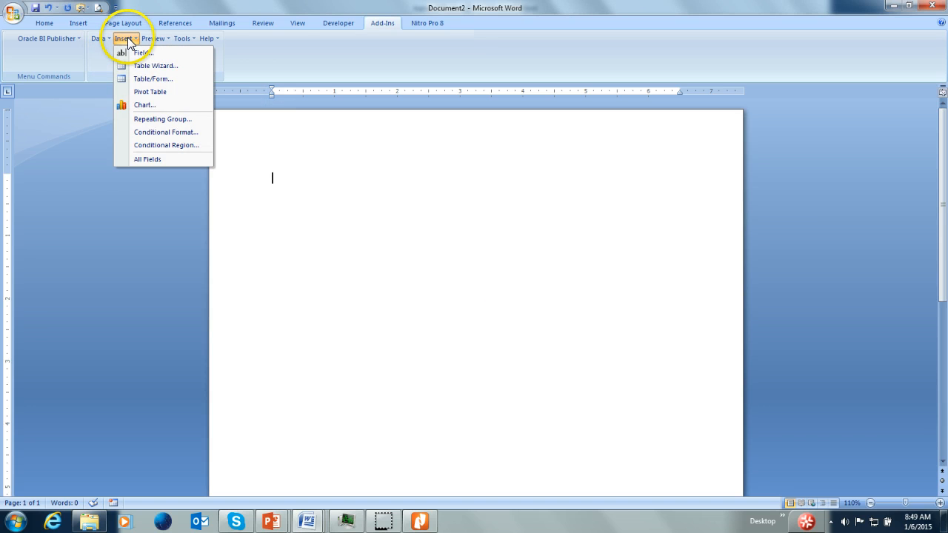
click(150, 67)
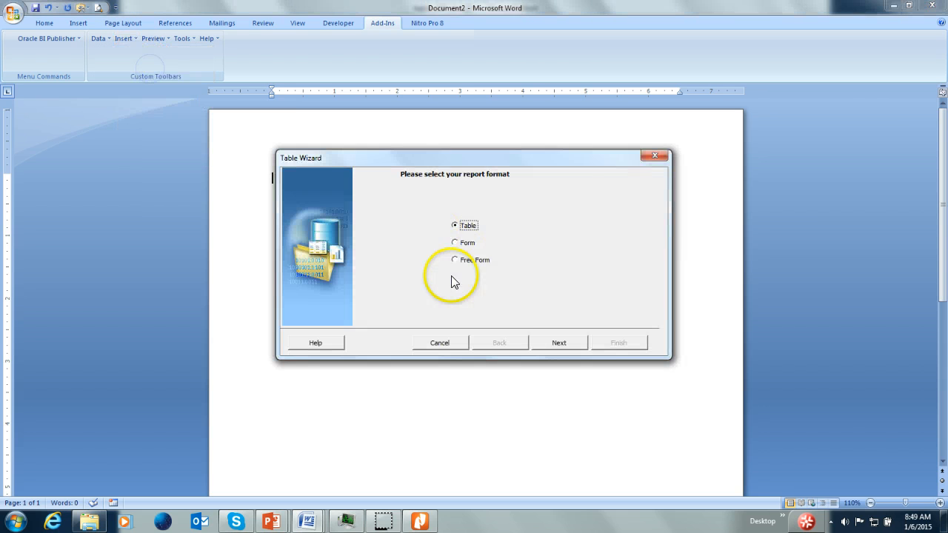
click(559, 343)
click(577, 230)
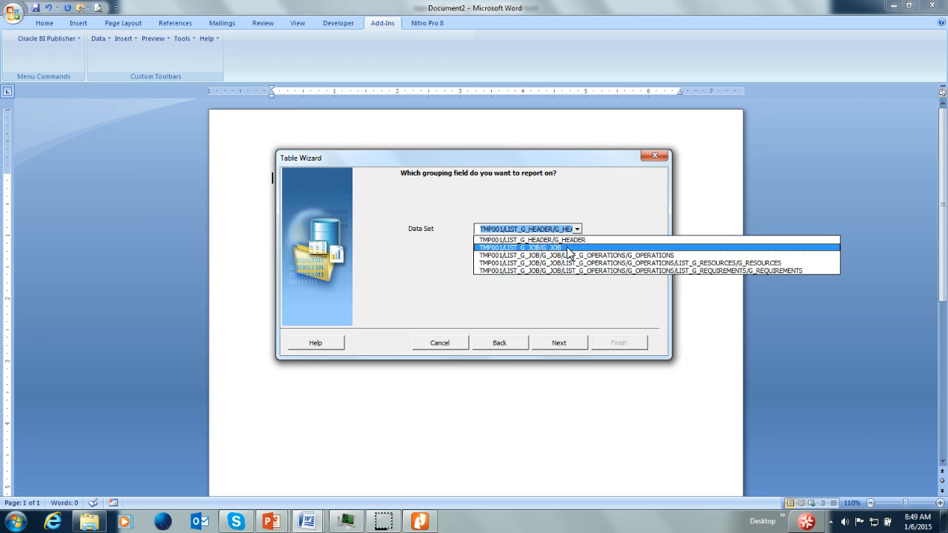
click(566, 247)
click(567, 345)
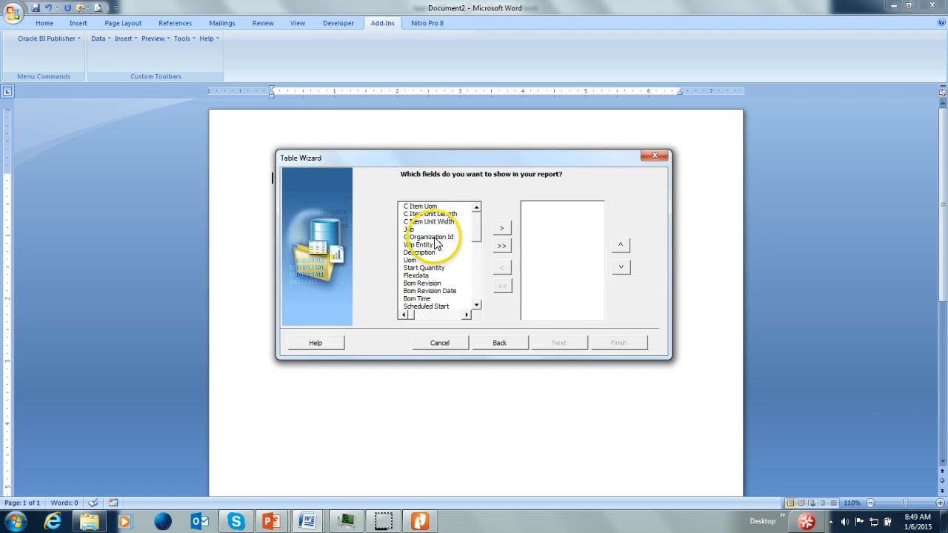
Add the Description, Uom and Start Quantity fields to the report and finish the Table Wizard
click(435, 237)
click(439, 252)
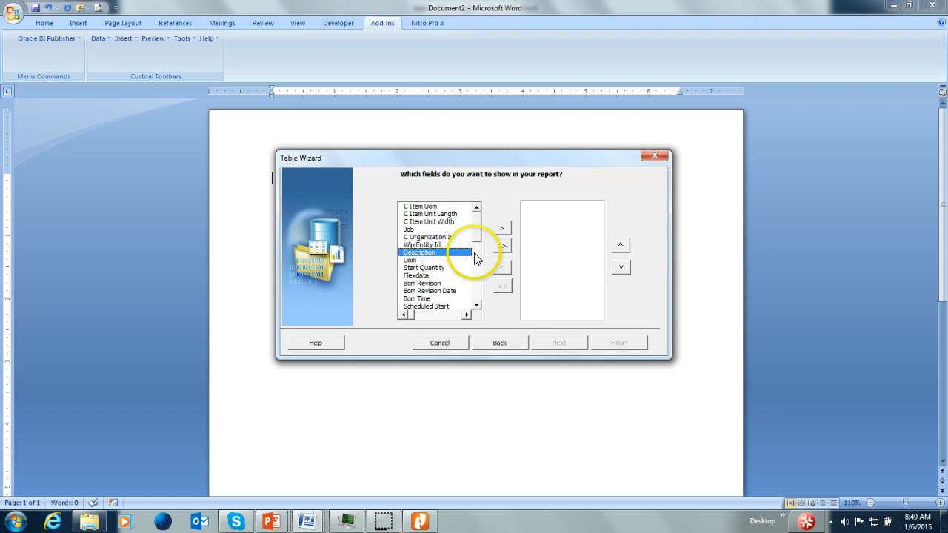
click(502, 228)
click(506, 224)
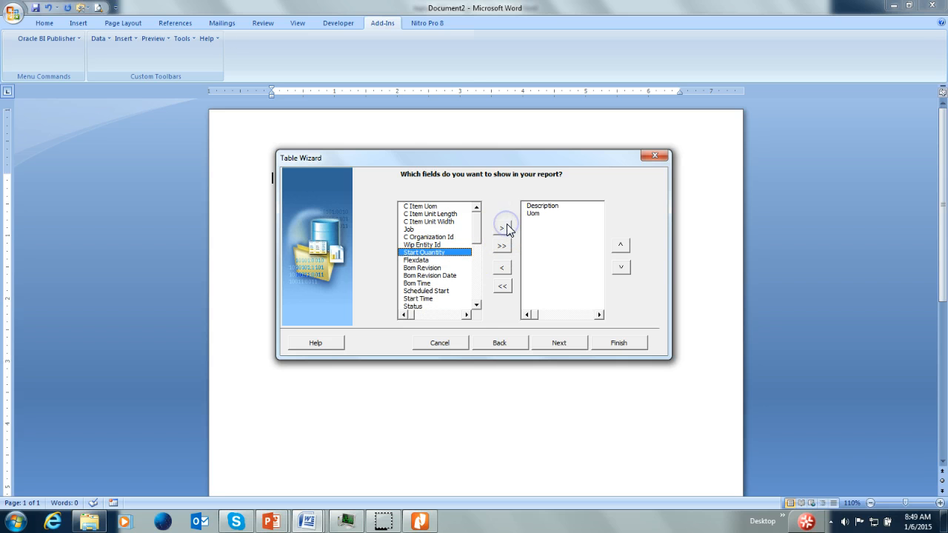
click(506, 224)
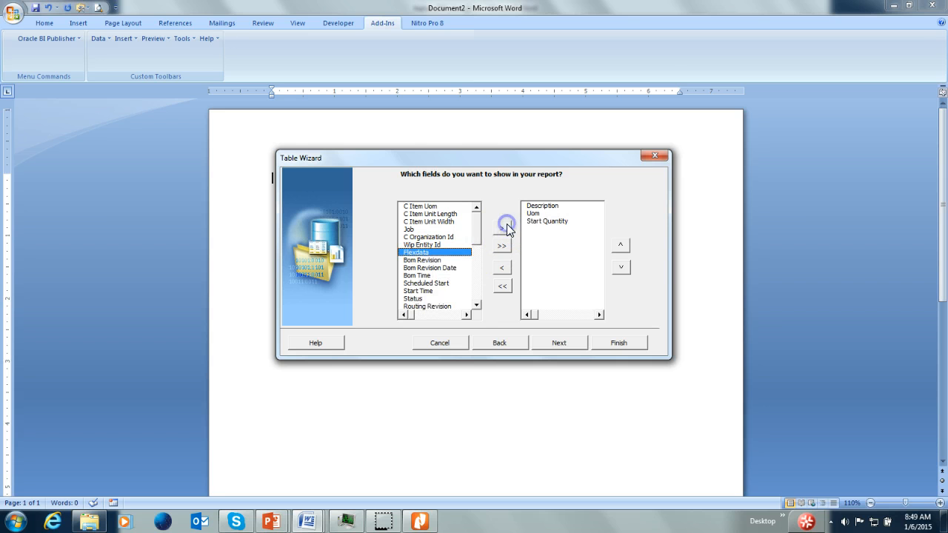
click(617, 344)
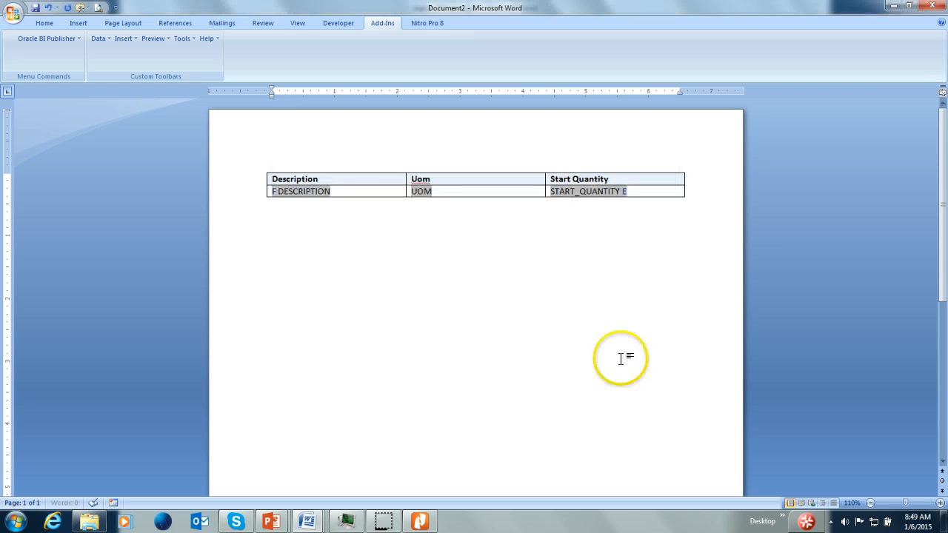
Move the F field to a line above the table and the E field to a line below it
click(275, 191)
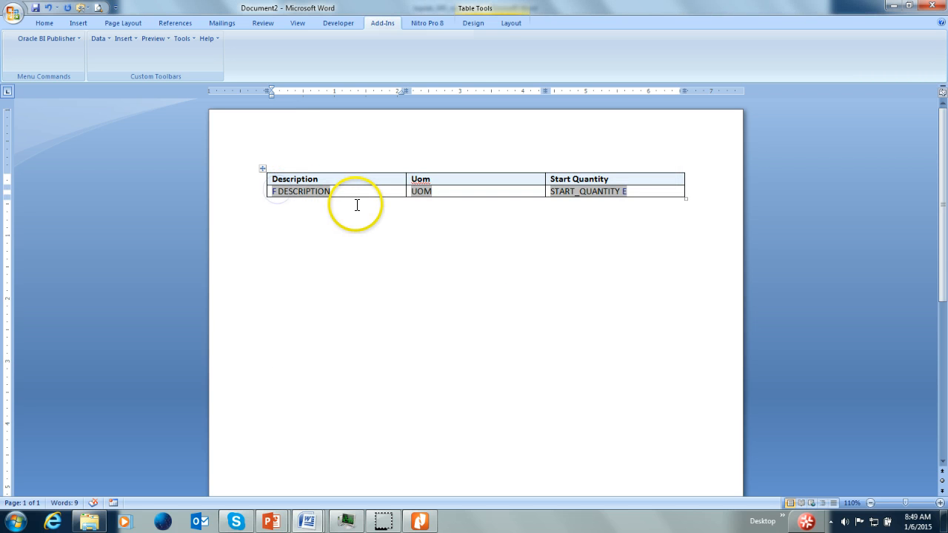
key(Delete)
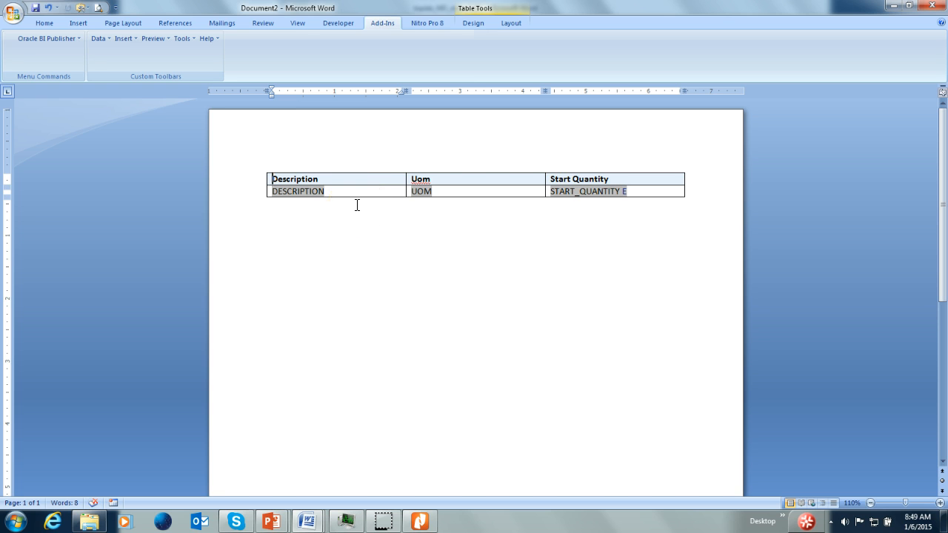
key(Return)
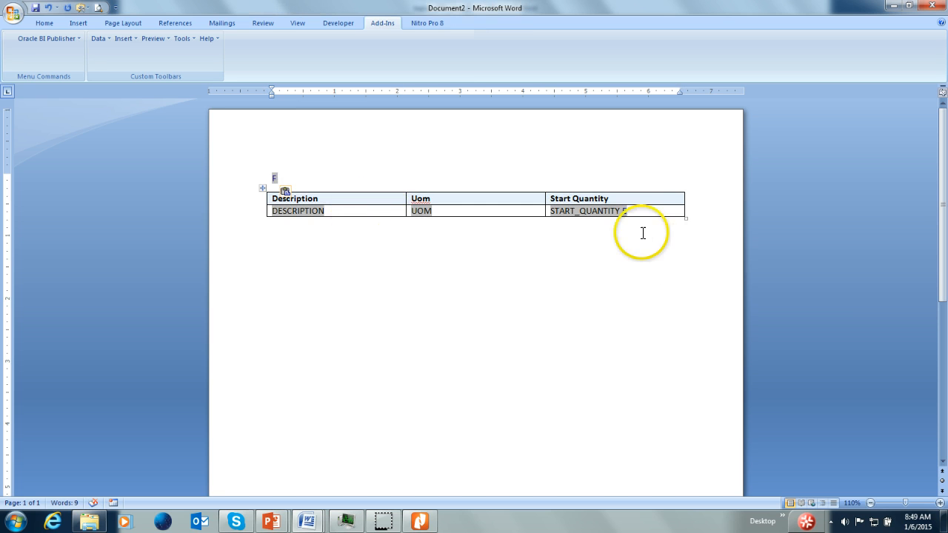
click(624, 212)
drag(626, 213, 652, 224)
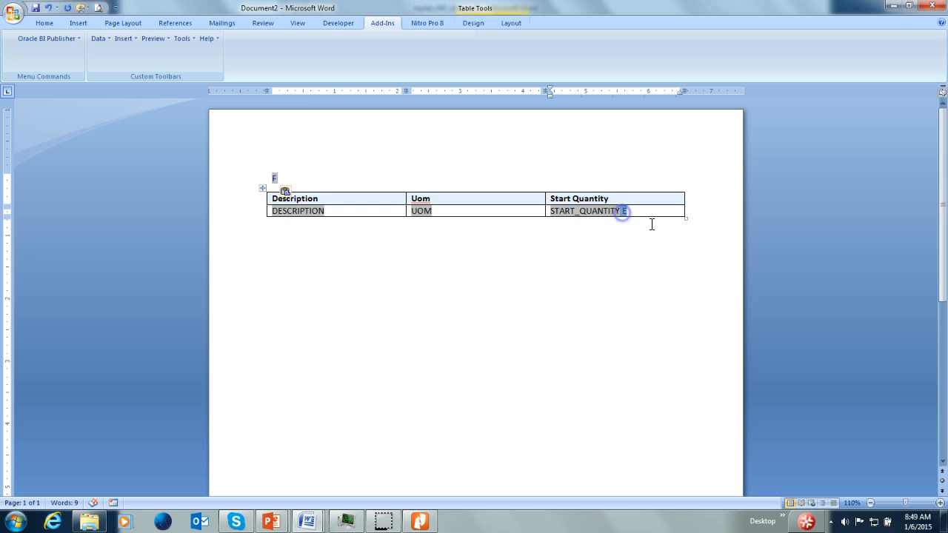
key(ctrl+x)
click(421, 290)
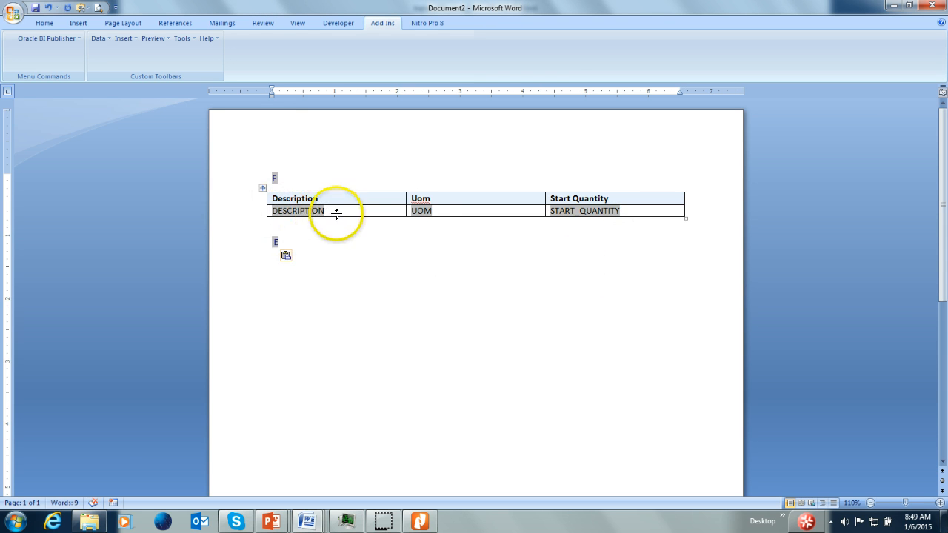
Add two empty rows to the end of the generated job table
click(662, 211)
key(Tab)
click(458, 225)
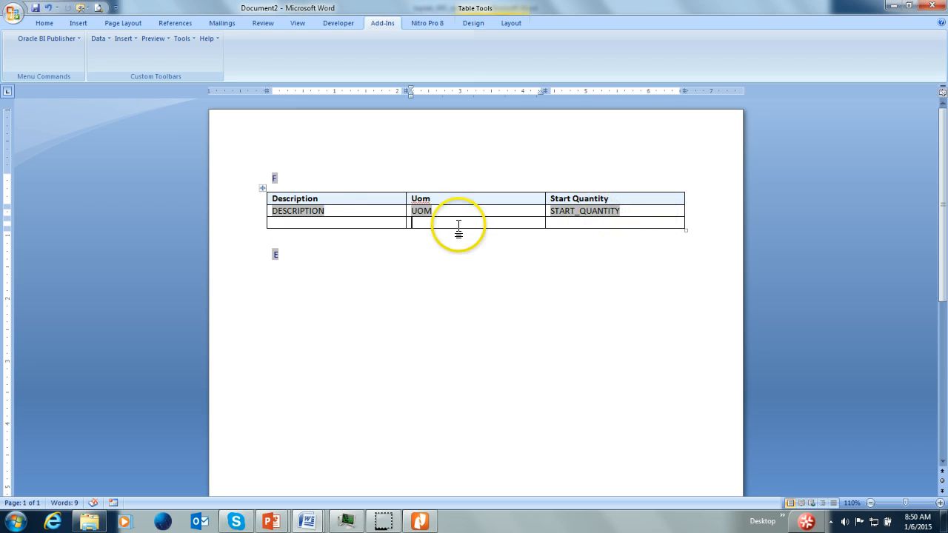
key(Tab)
key(Tab)
Enter the label "Description :" in the first new row's first cell and move the DESCRIPTION field behind it
click(296, 212)
key(ctrl+x)
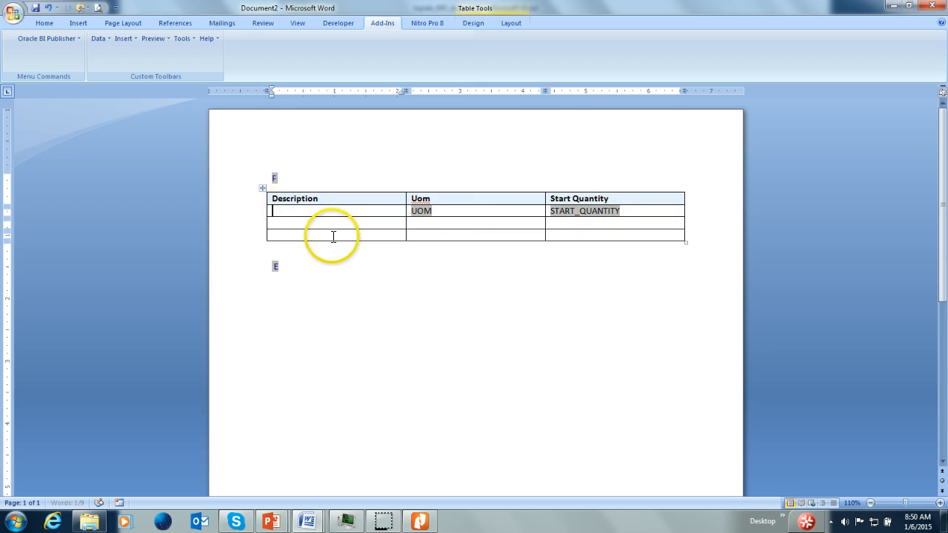
click(332, 222)
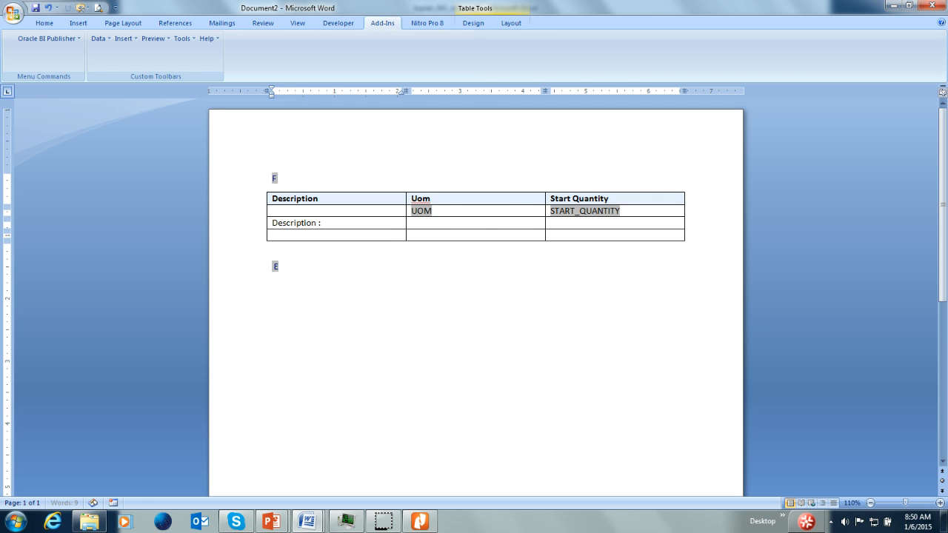
key(ctrl+v)
key(Tab)
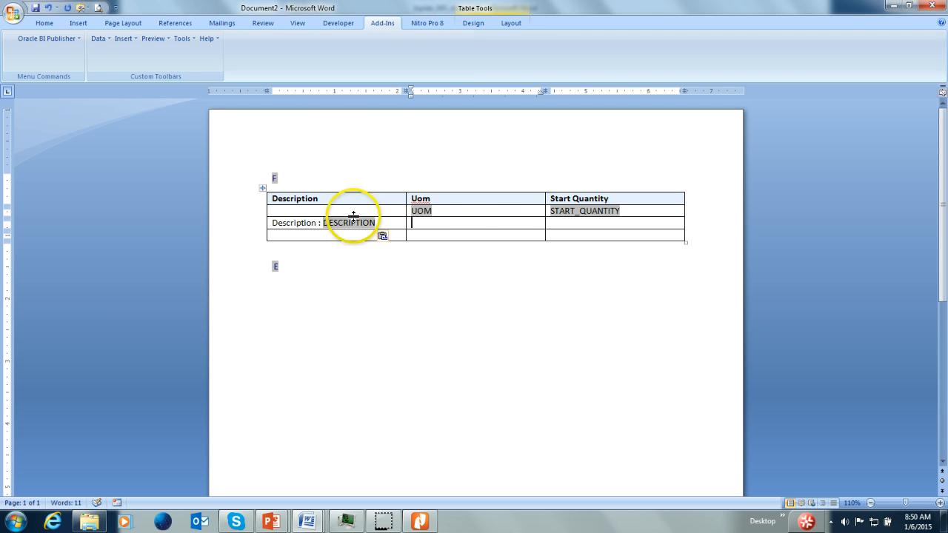
Move the Uom heading into the next cell of that row, add a colon and place the UOM field after it
double_click(419, 197)
drag(420, 198, 423, 224)
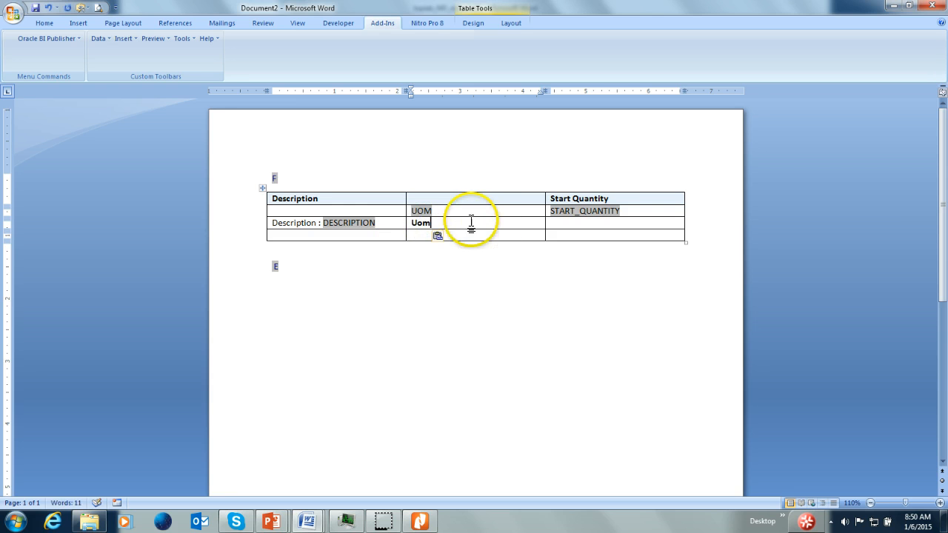
click(388, 210)
key(Tab)
key(ctrl+x)
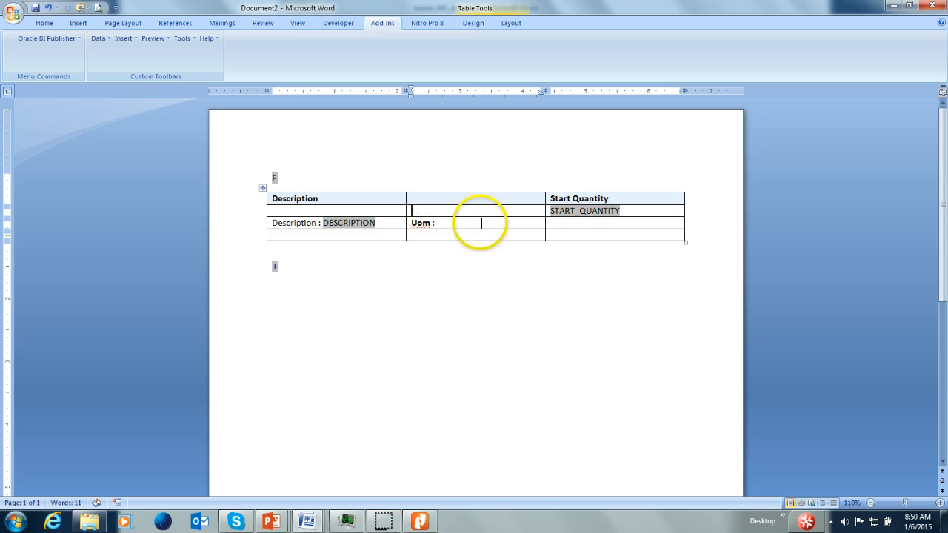
click(481, 223)
key(ctrl+v)
Move the Start Quantity heading into the third cell of that row and select the START_QUANTITY field above it
click(575, 223)
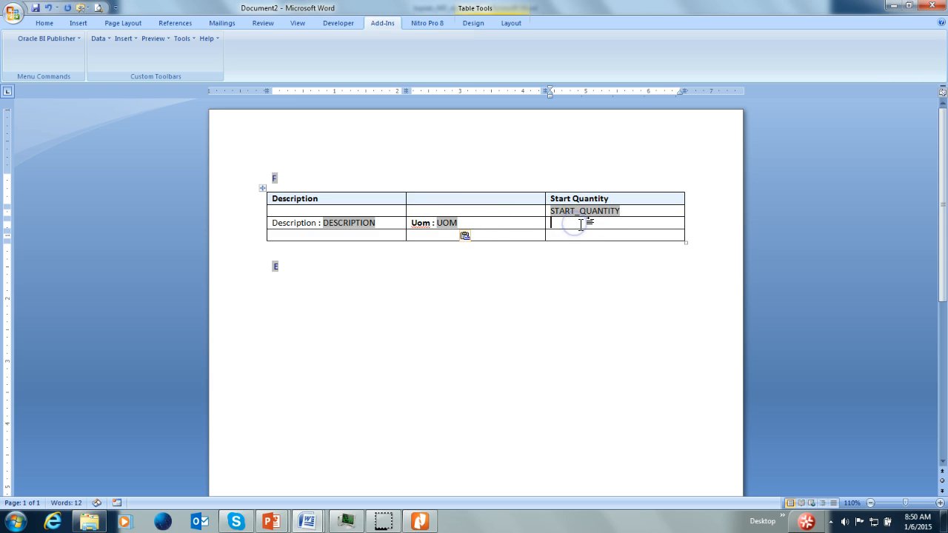
click(543, 197)
key(ctrl+x)
click(570, 228)
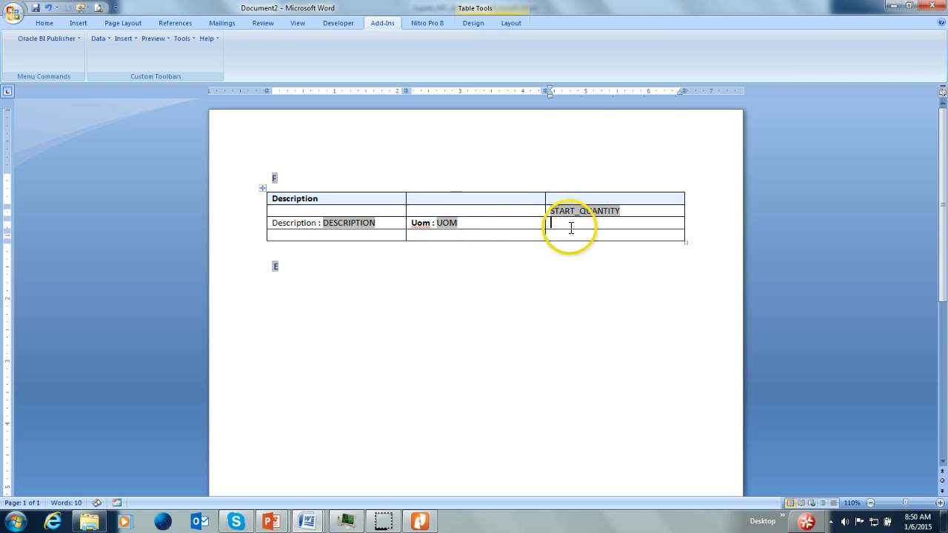
key(ctrl+v)
drag(549, 211, 662, 214)
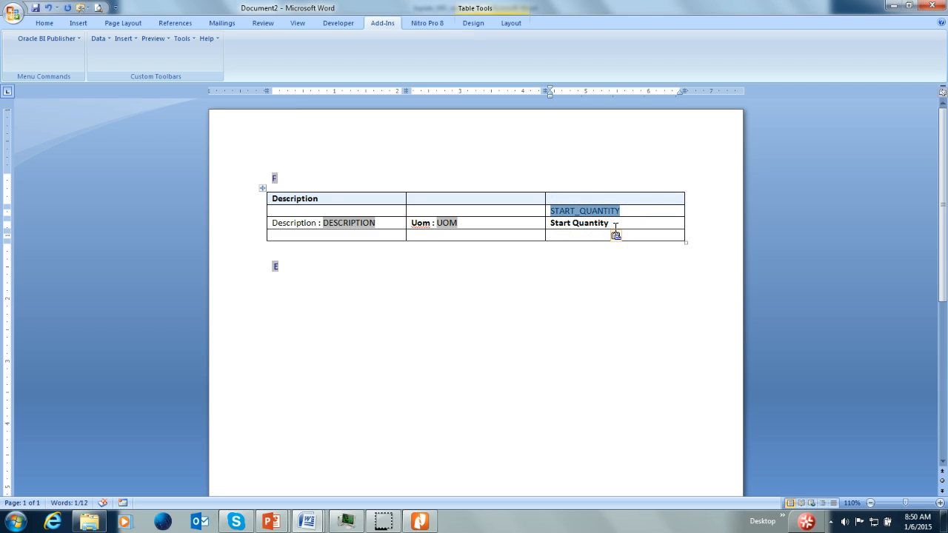
Preview the template as PDF, saving the document as the RTF file dummyToDeltre.rtf when required, and view the output
click(153, 37)
click(163, 53)
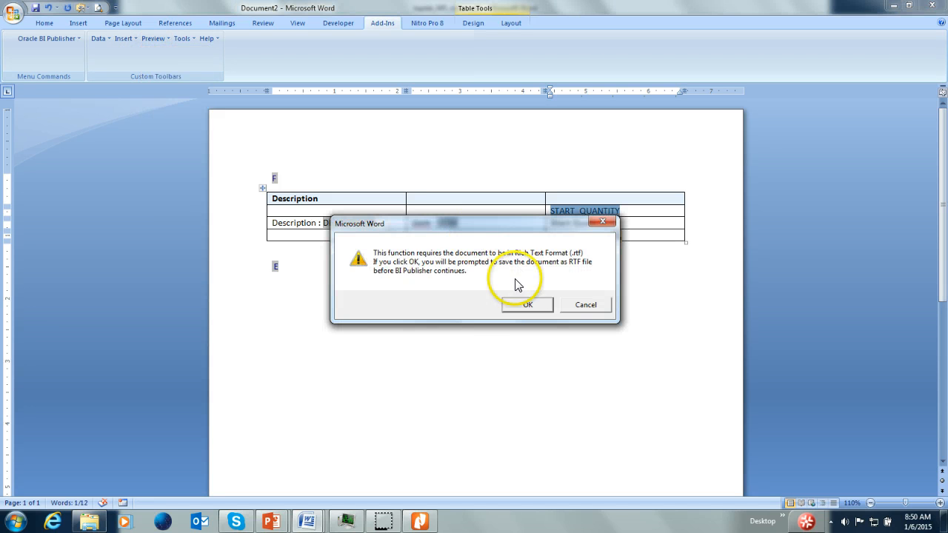
click(526, 308)
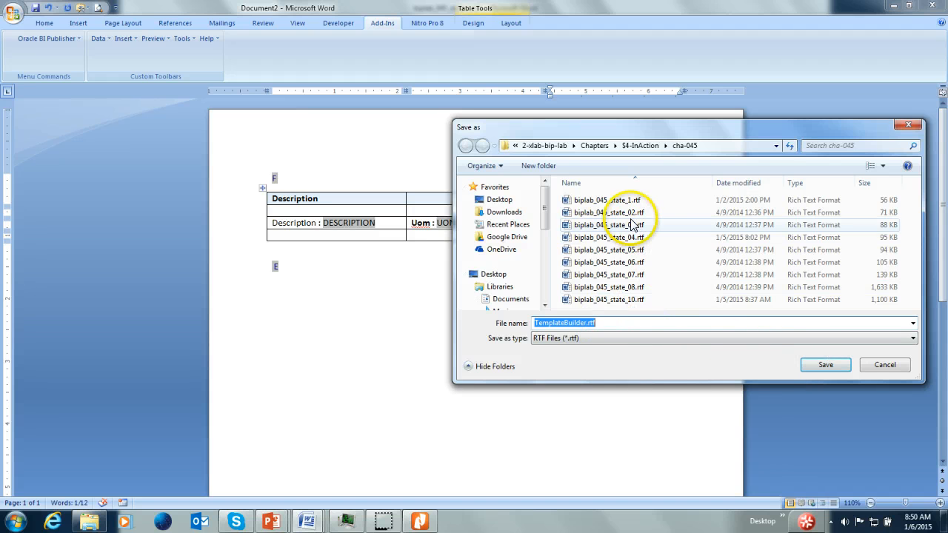
click(561, 323)
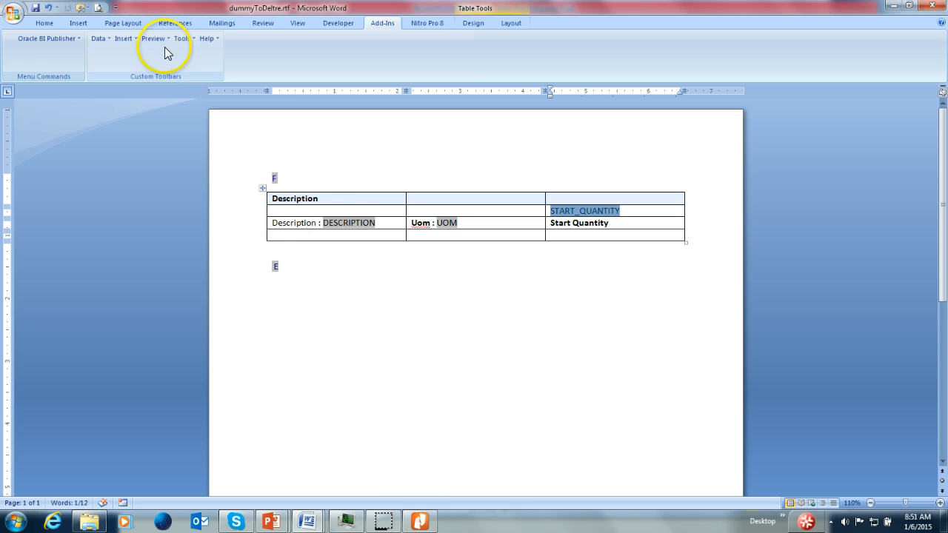
click(419, 522)
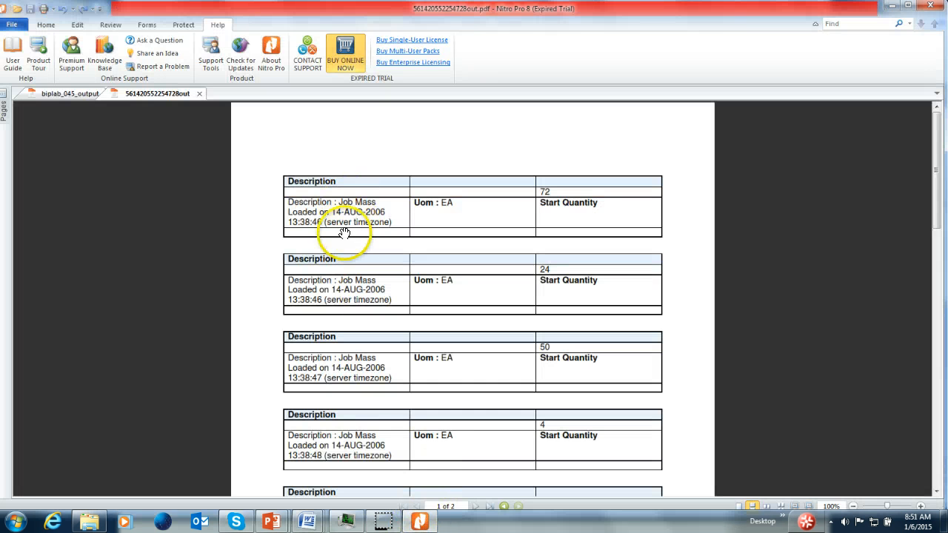
Back in Word, change the outer group's starting field code to <?for-each@section:G_JOB?> and update it
key(alt+Tab)
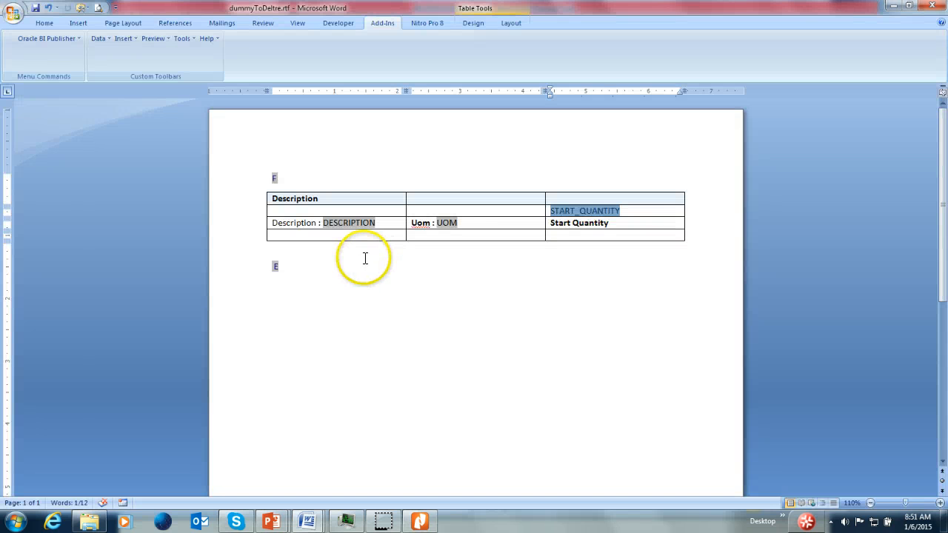
click(275, 180)
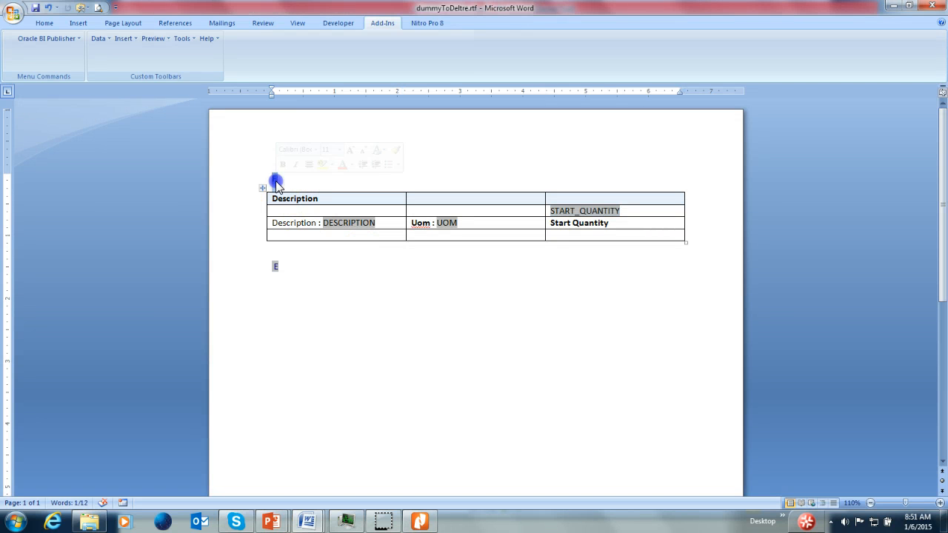
click(182, 38)
click(201, 54)
click(764, 133)
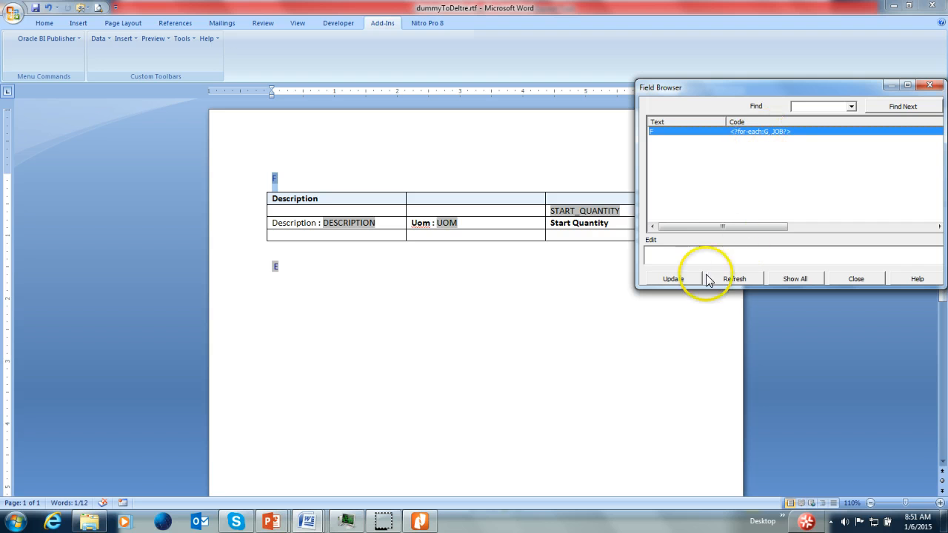
click(767, 131)
click(684, 251)
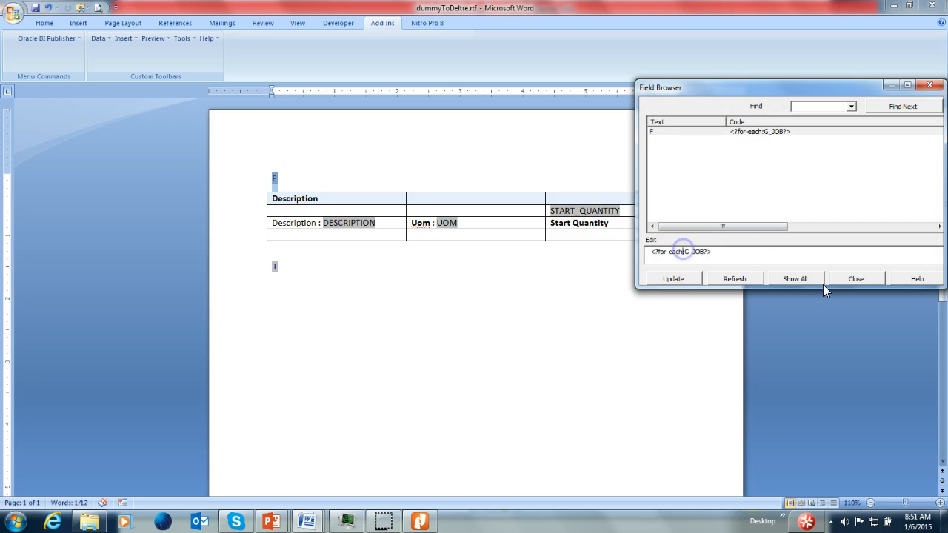
text(@section)
click(674, 278)
click(878, 280)
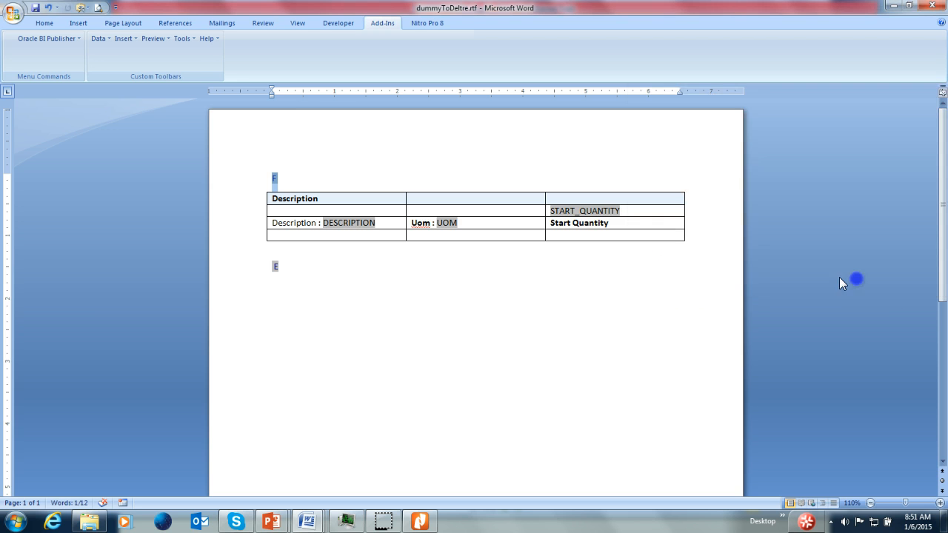
Preview the sectioned template as PDF and page through the output to check that each job has its own page
click(152, 40)
click(151, 53)
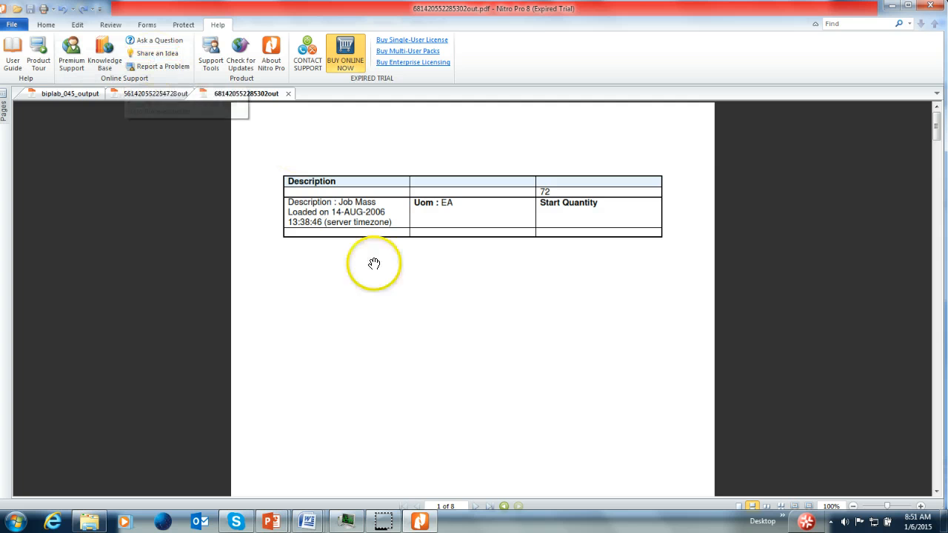
click(475, 507)
click(476, 507)
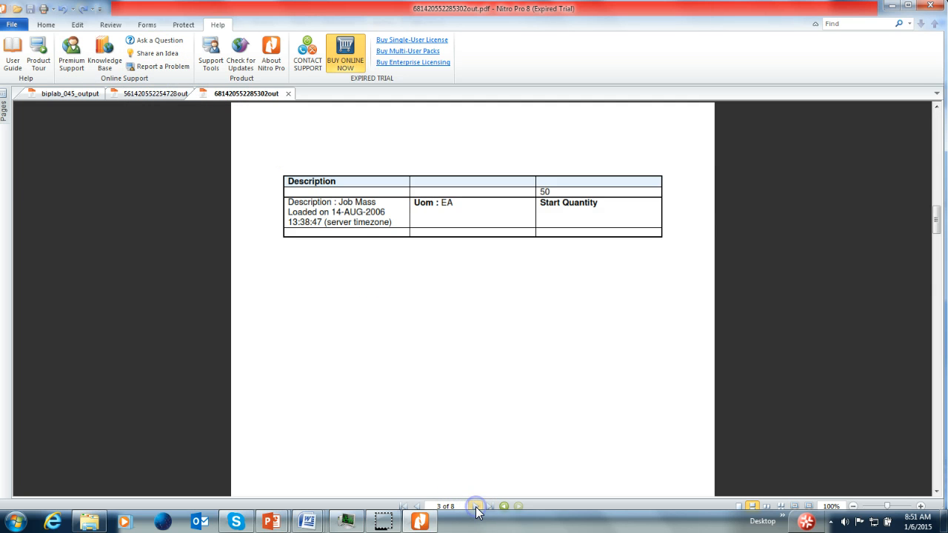
click(475, 507)
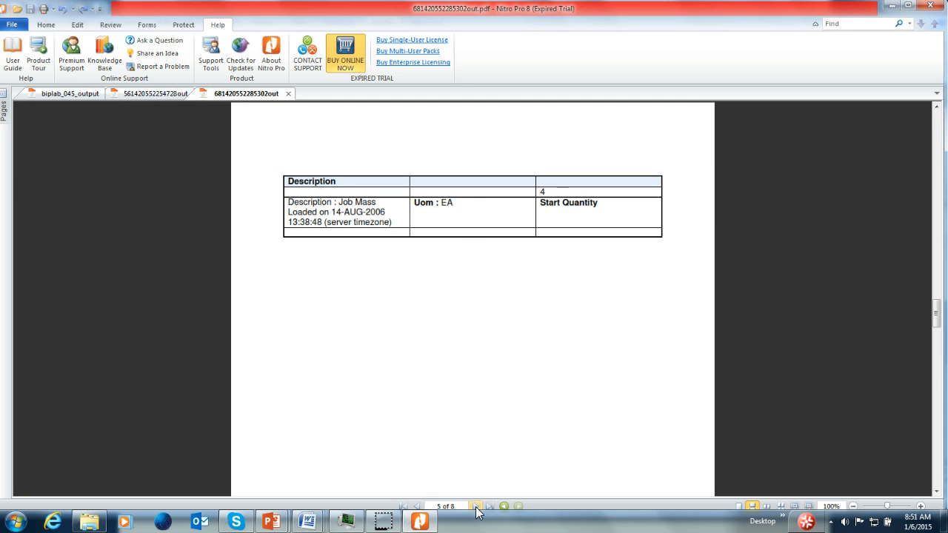
Switch to the biplab_045_state_1.rtf template in Word, preview it as PDF and look through the first pages
key(alt+Tab)
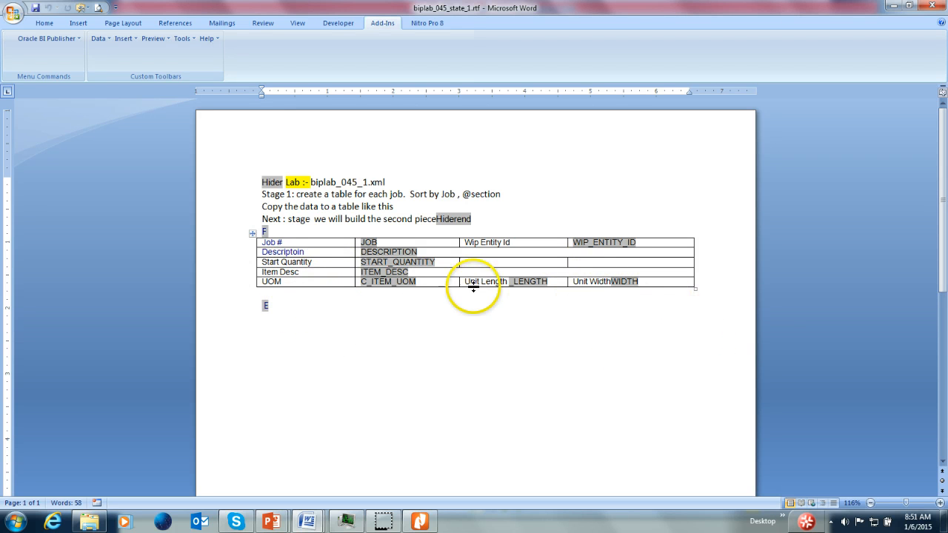
click(156, 41)
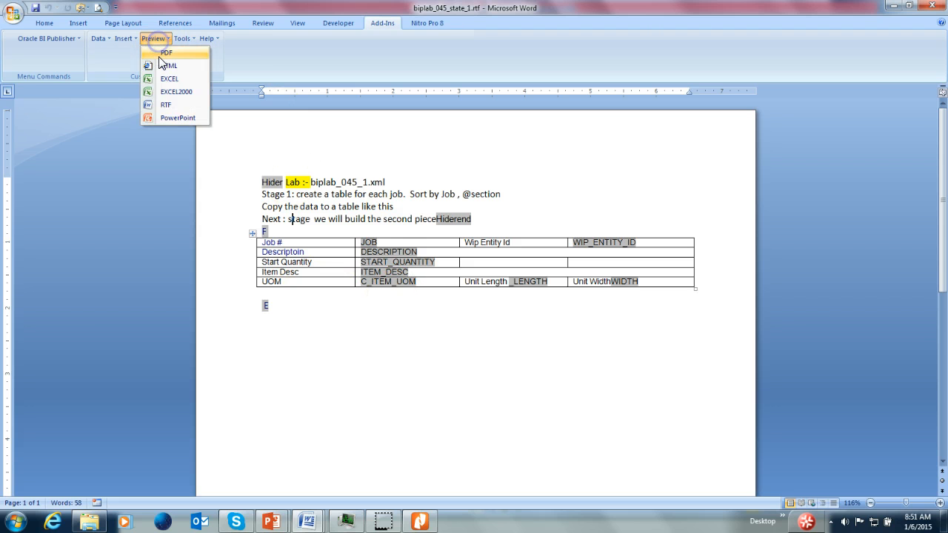
click(160, 54)
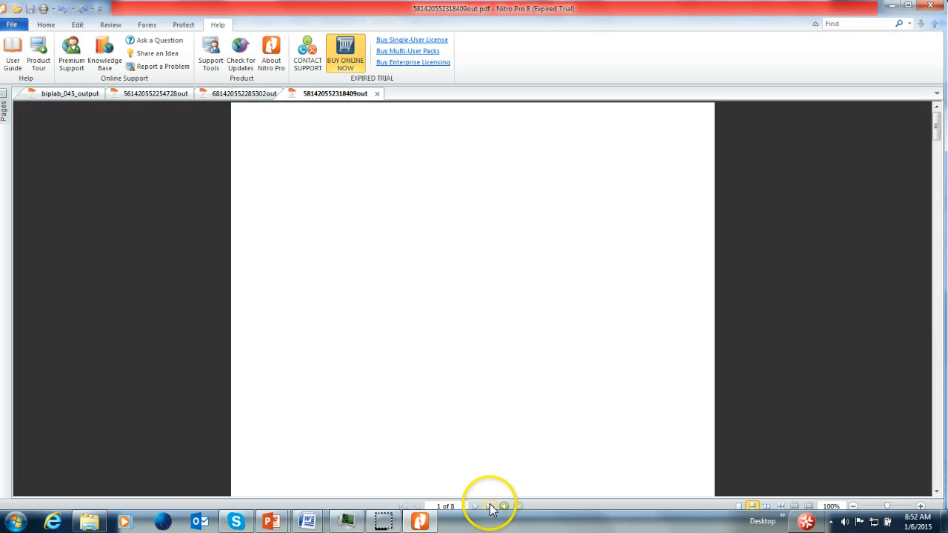
click(472, 506)
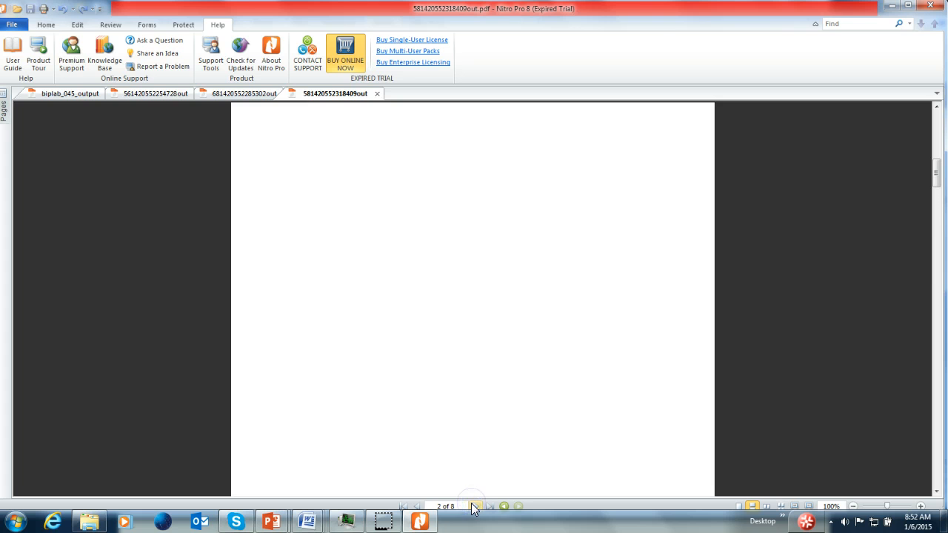
click(472, 506)
Return to Word and delete the four lab note lines, from Hider to Hiderend, above the job table
key(alt+Tab)
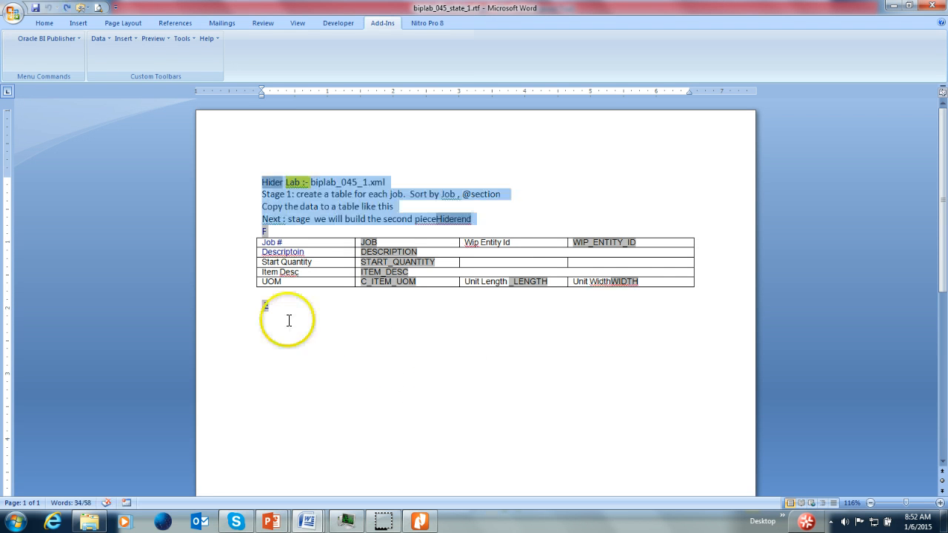
click(288, 320)
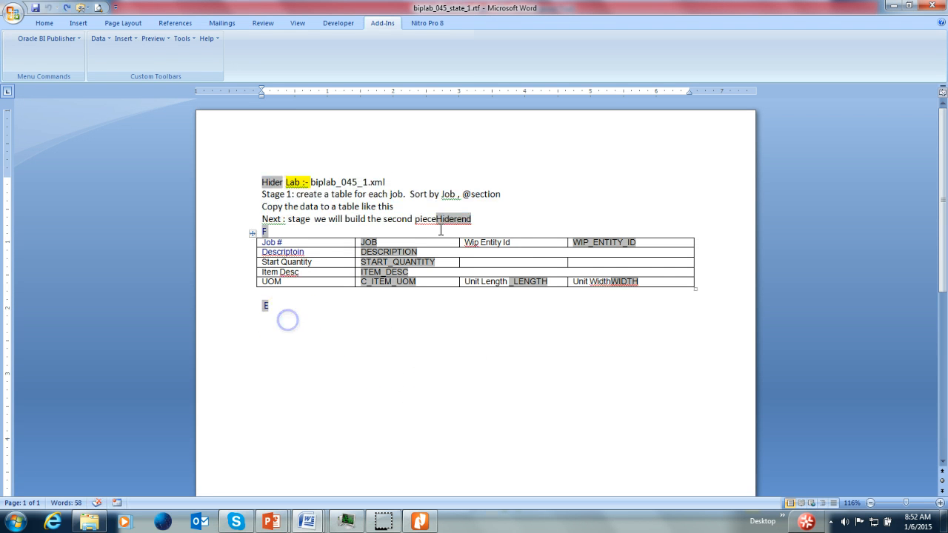
drag(486, 216, 282, 181)
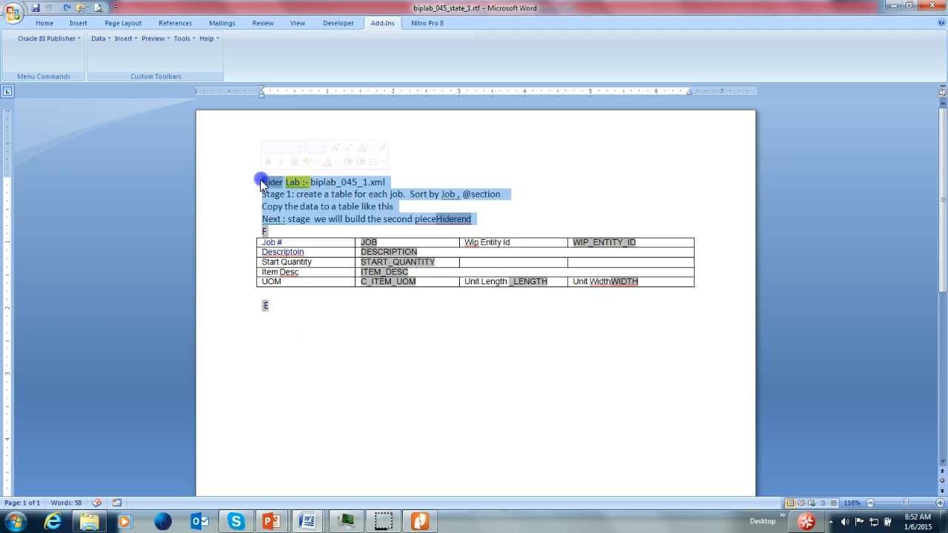
key(Delete)
Preview the cleaned job template as PDF and page through the individual job tables
click(153, 37)
click(154, 52)
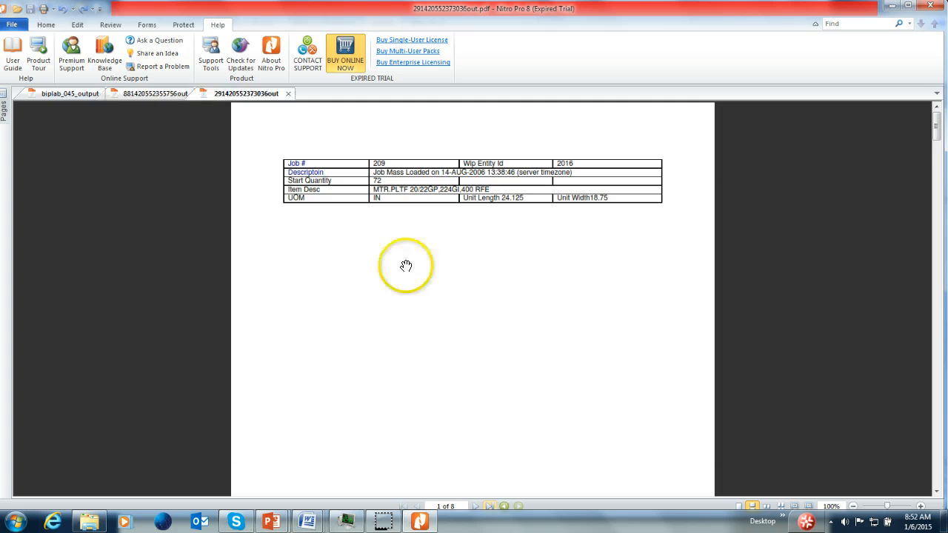
click(477, 506)
click(477, 507)
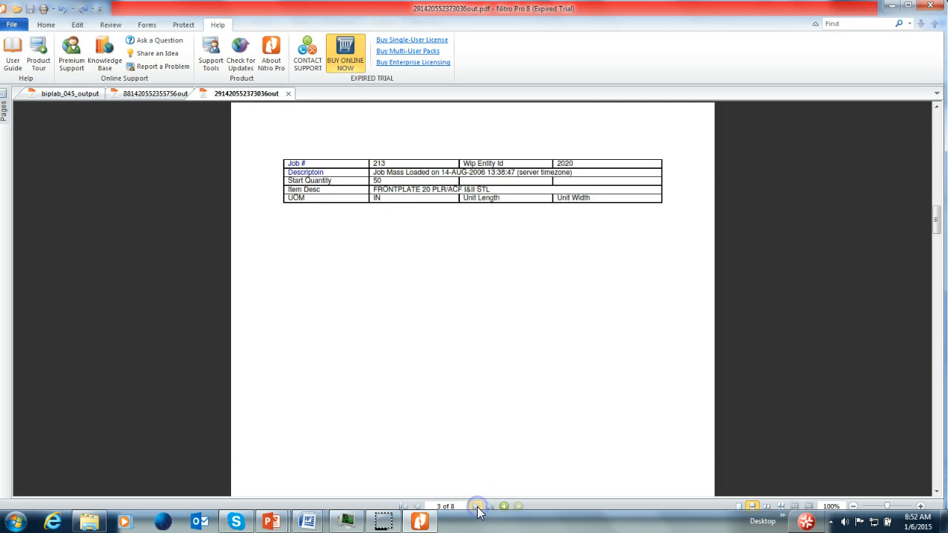
click(478, 507)
click(478, 506)
click(478, 506)
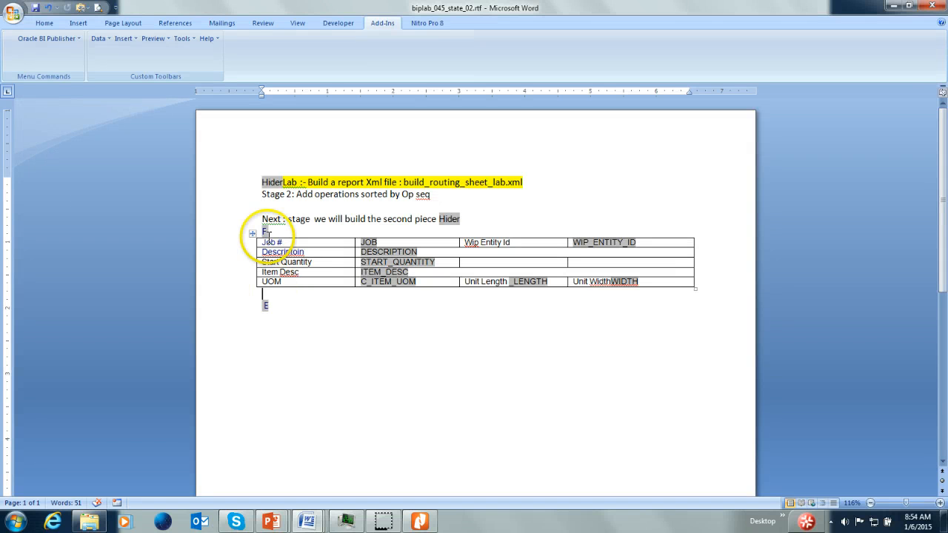
In biplab_045_state_02.rtf, add an empty line between the job table and the job group's end field
click(268, 230)
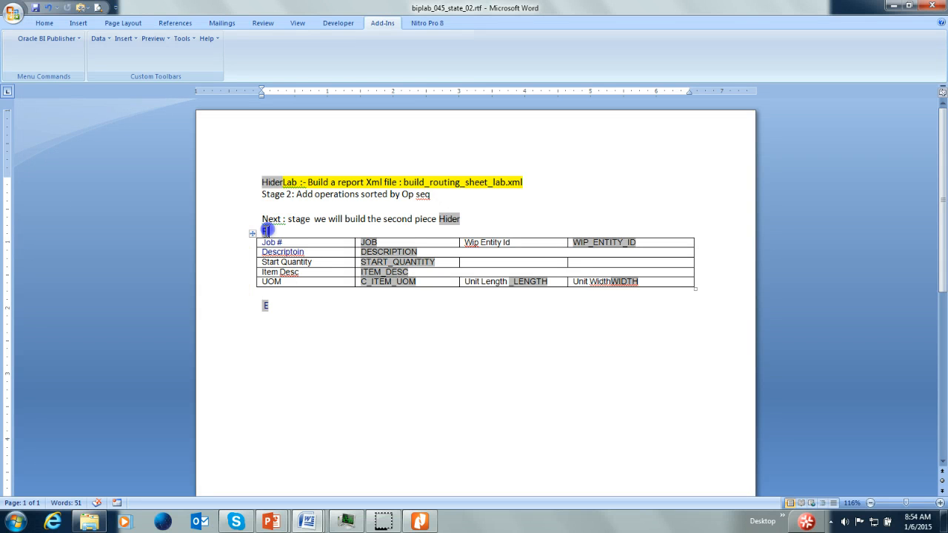
click(265, 305)
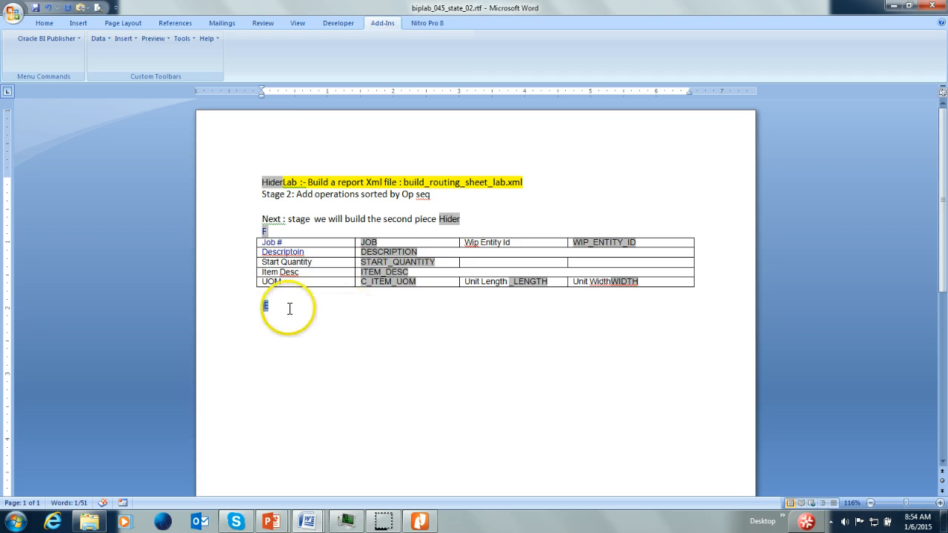
click(366, 293)
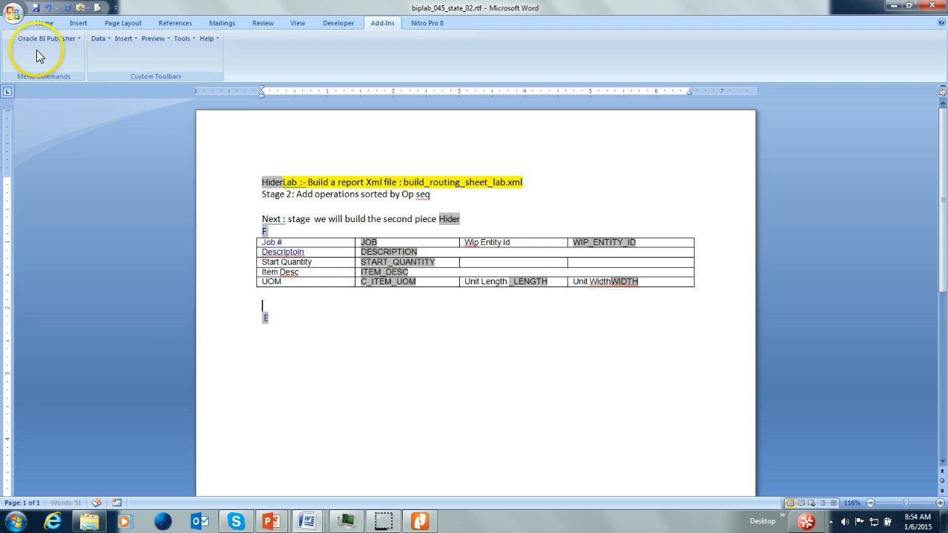
Insert a BI Publisher table for G_OPERATIONS with Op Desc, Wip Entity Id1, Op Seq, Scheduled Qty, Scheduled Start1, Op Code and Description1
click(124, 38)
click(147, 66)
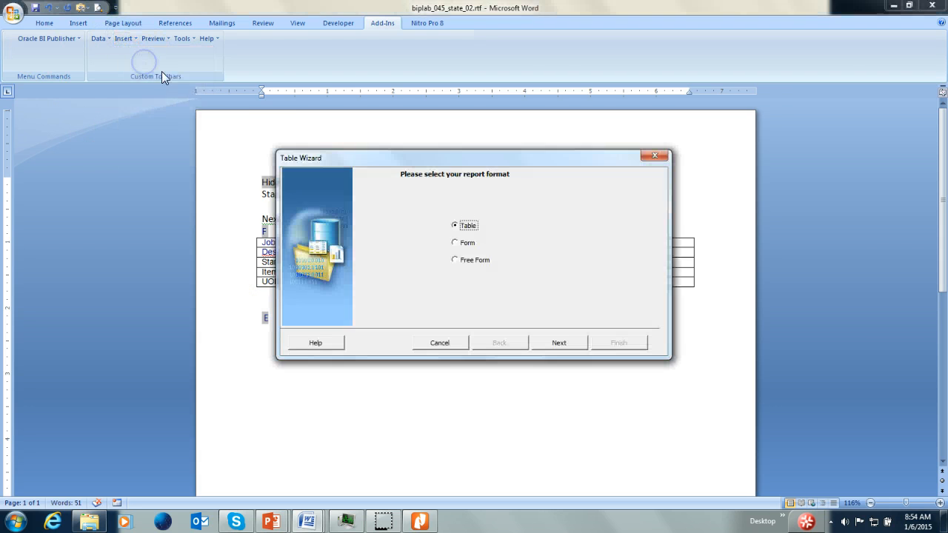
click(559, 342)
click(577, 228)
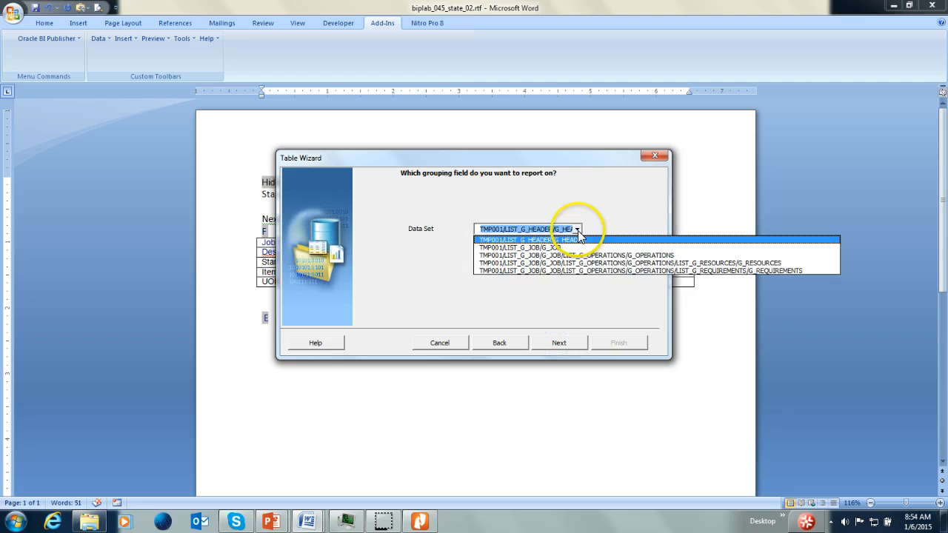
click(607, 249)
click(576, 342)
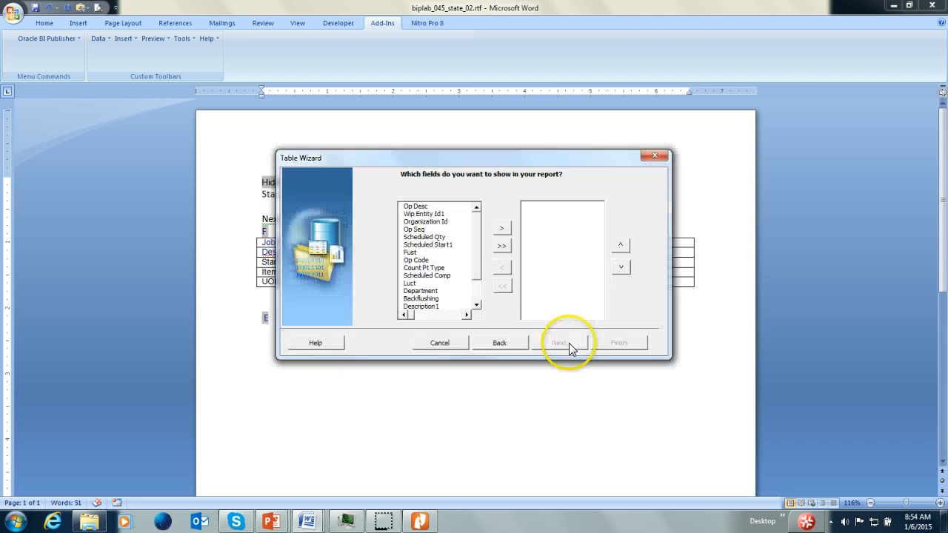
click(433, 206)
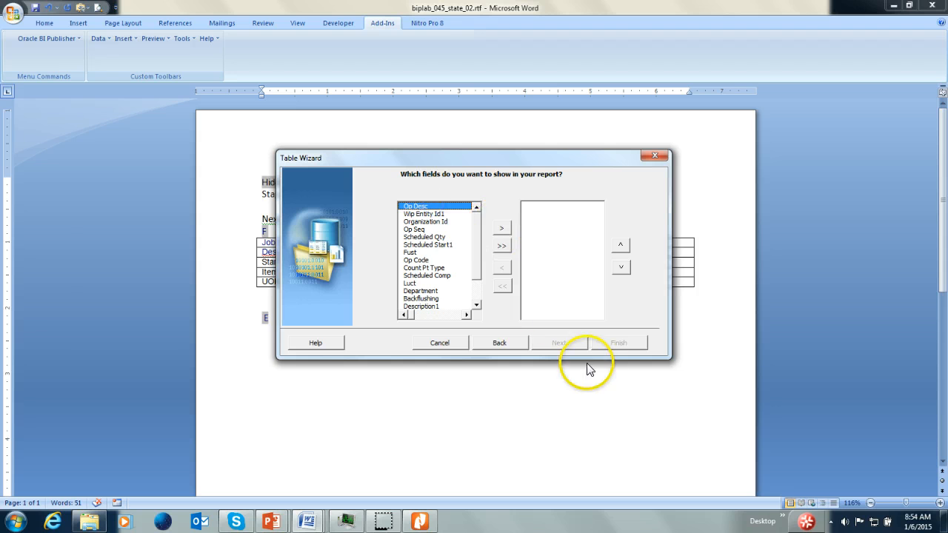
click(542, 346)
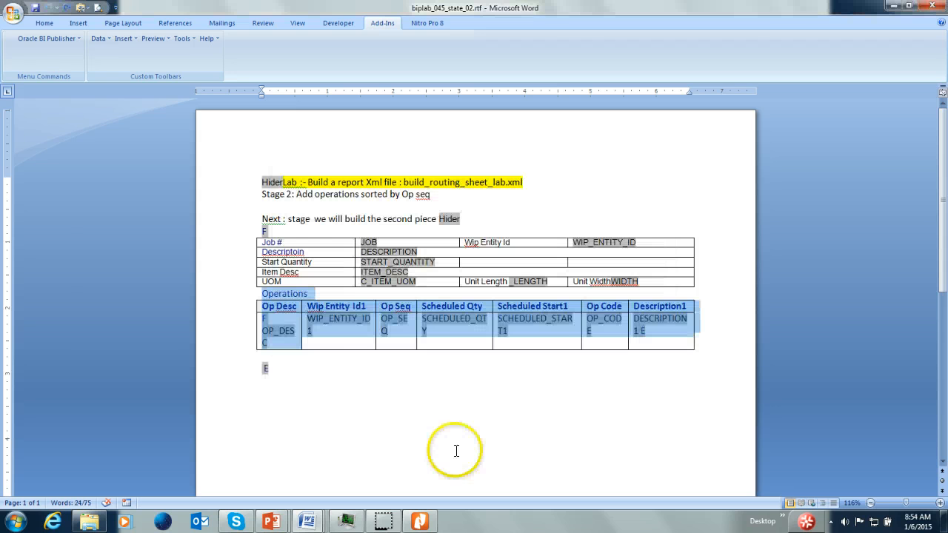
Preview the template with the Operations table as PDF and page through the operations listed for each job
click(296, 325)
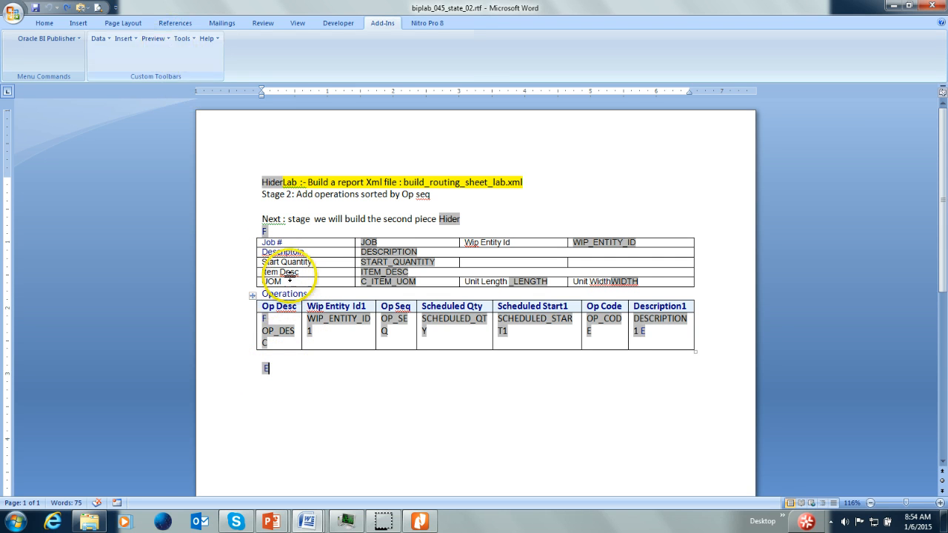
click(263, 231)
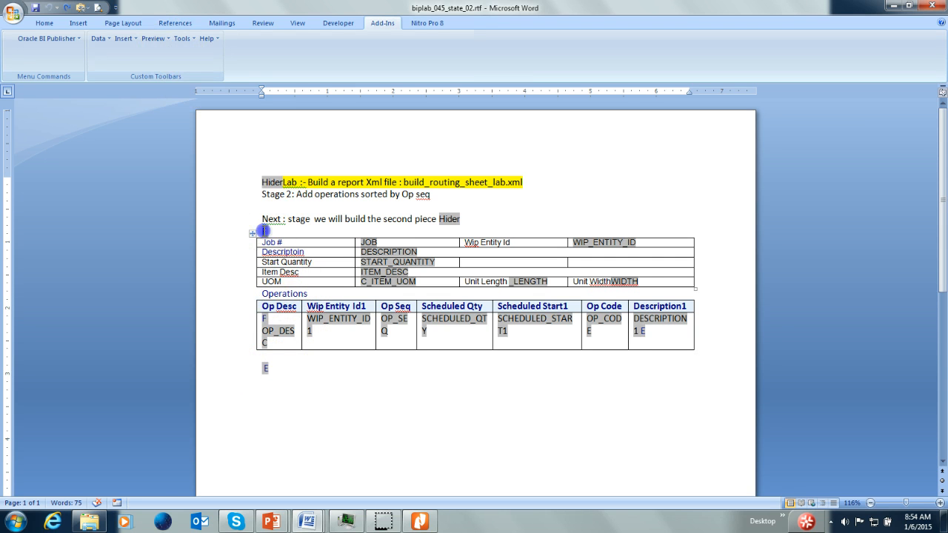
click(156, 38)
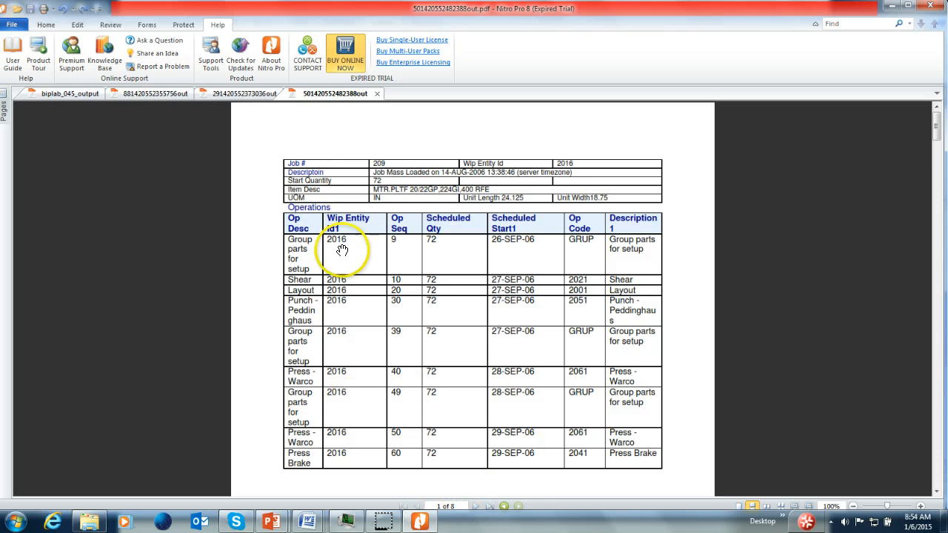
click(475, 505)
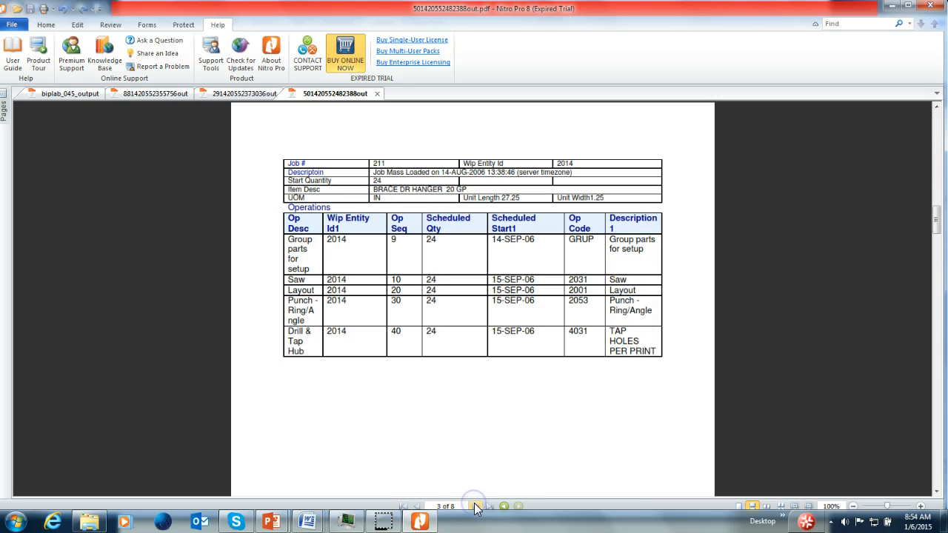
click(474, 506)
click(475, 506)
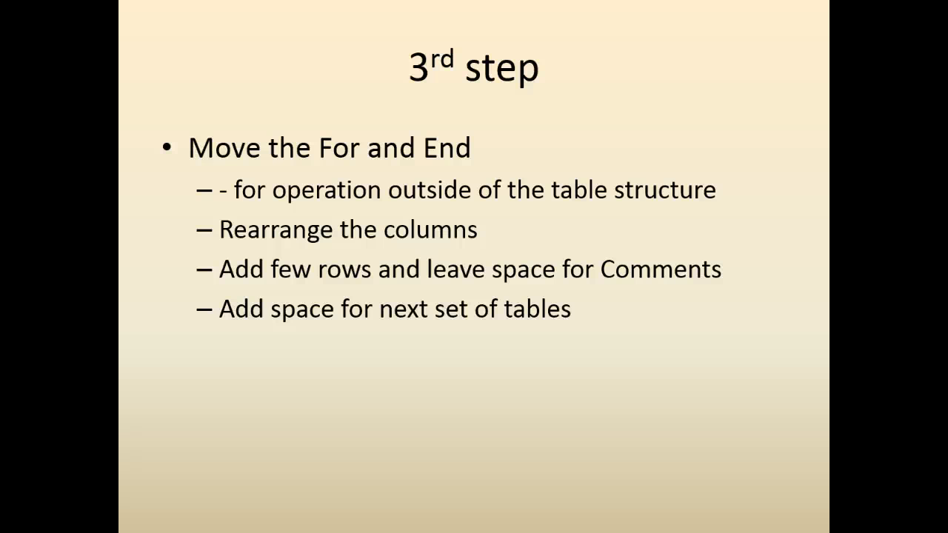
In biplab_045_state_03.rtf, add five empty rows below the Instruction row of the Operations Sequence table
key(alt+Tab)
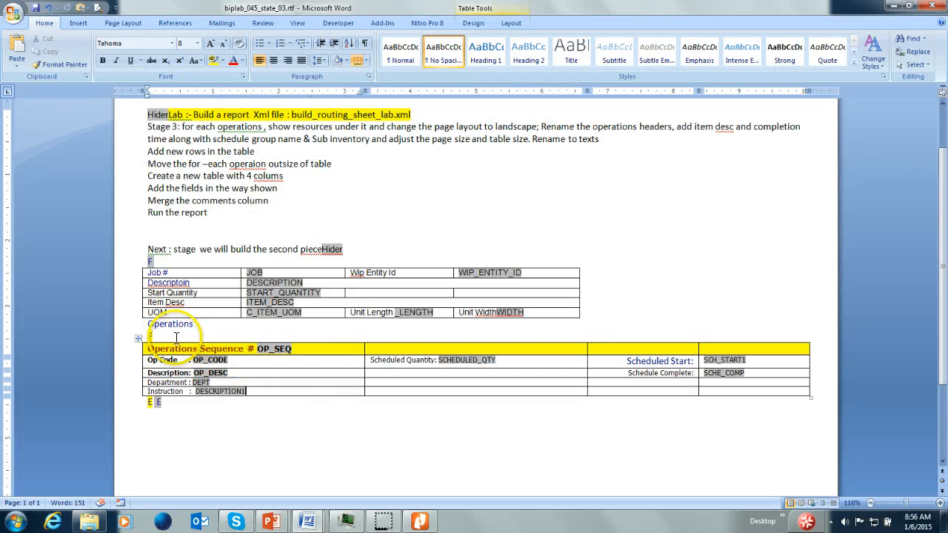
click(422, 392)
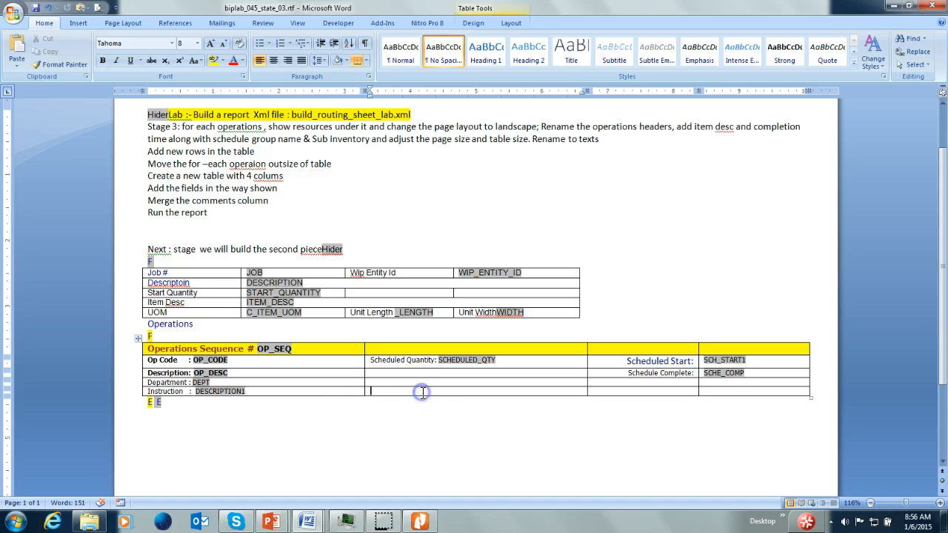
key(Tab)
key(Tab)
key(Tab)
key(Tab)
key(Tab)
key(Tab)
key(Tab)
key(Tab)
key(Tab)
key(Tab)
key(Tab)
key(Tab)
key(Tab)
key(Tab)
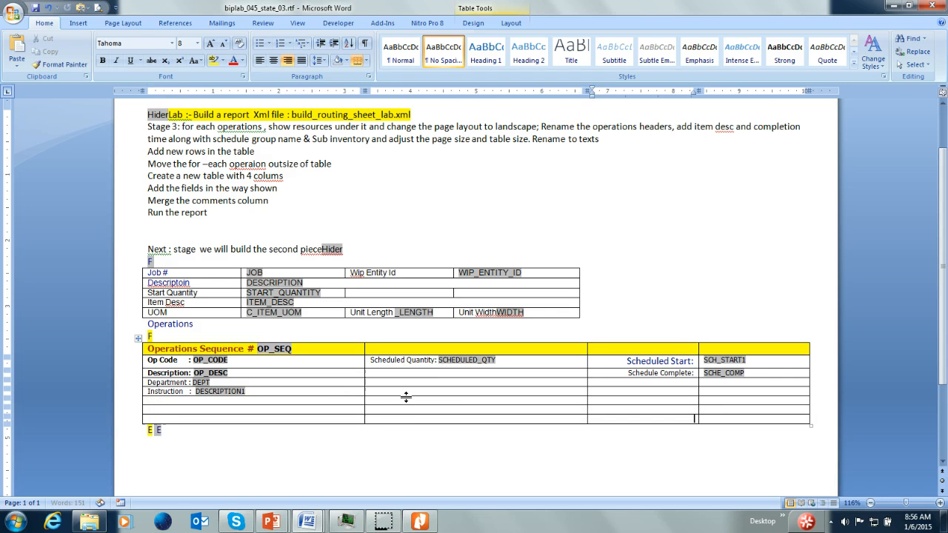
key(Tab)
key(Tab)
key(Tab)
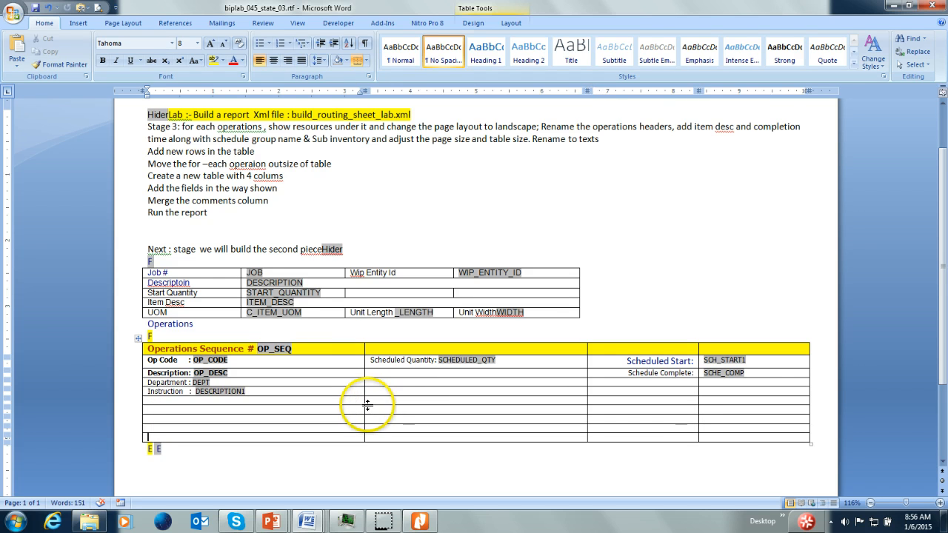
Narrow the Operations table's first column and merge the two middle columns of the new rows into an area labelled Comment
drag(355, 410, 678, 447)
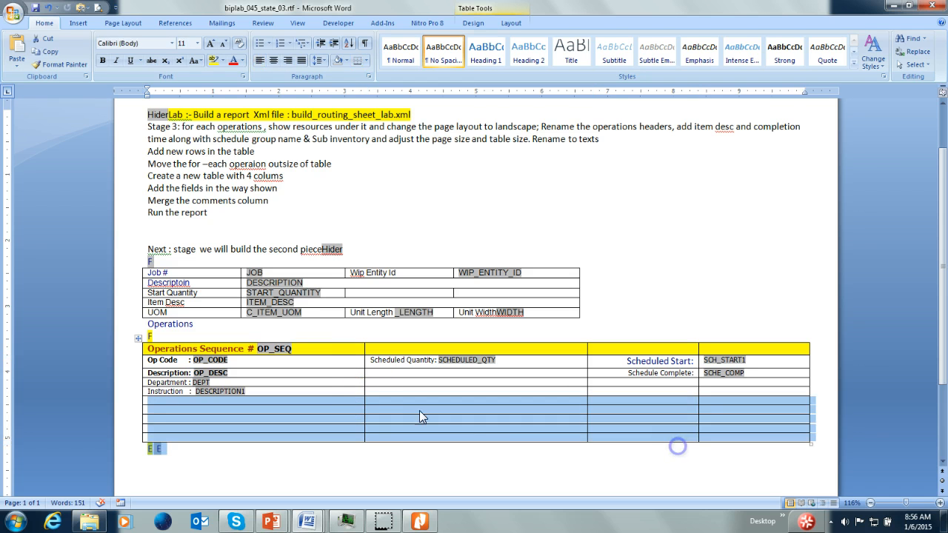
drag(364, 402, 259, 397)
click(353, 413)
drag(353, 413, 665, 452)
right_click(646, 435)
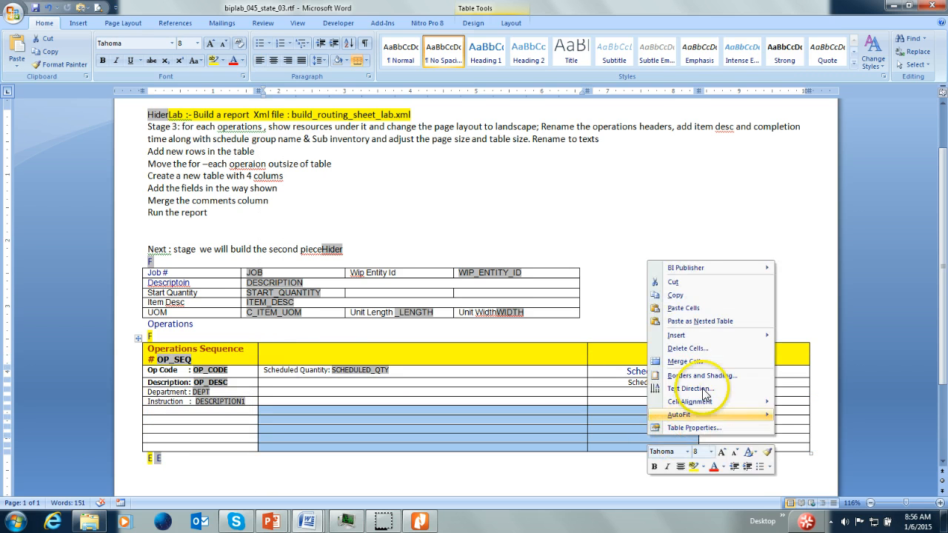
click(677, 368)
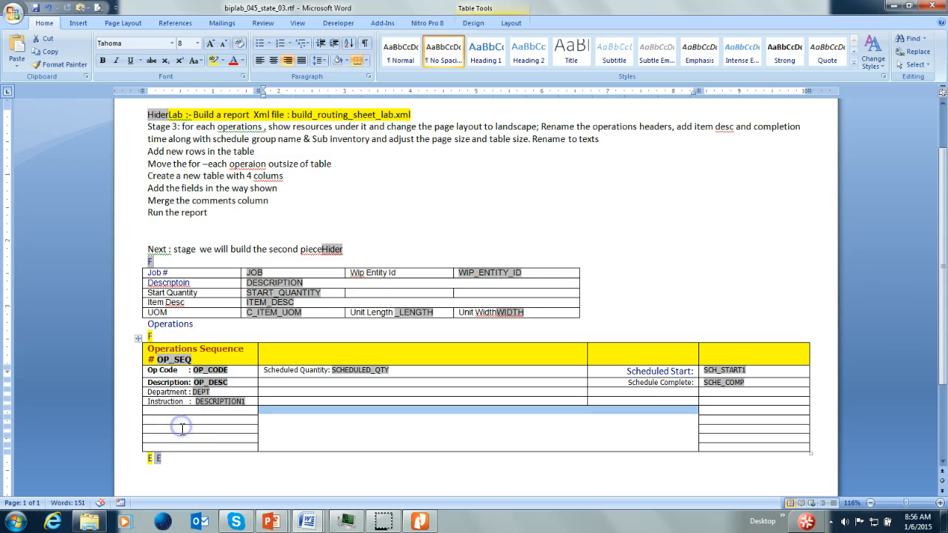
click(181, 427)
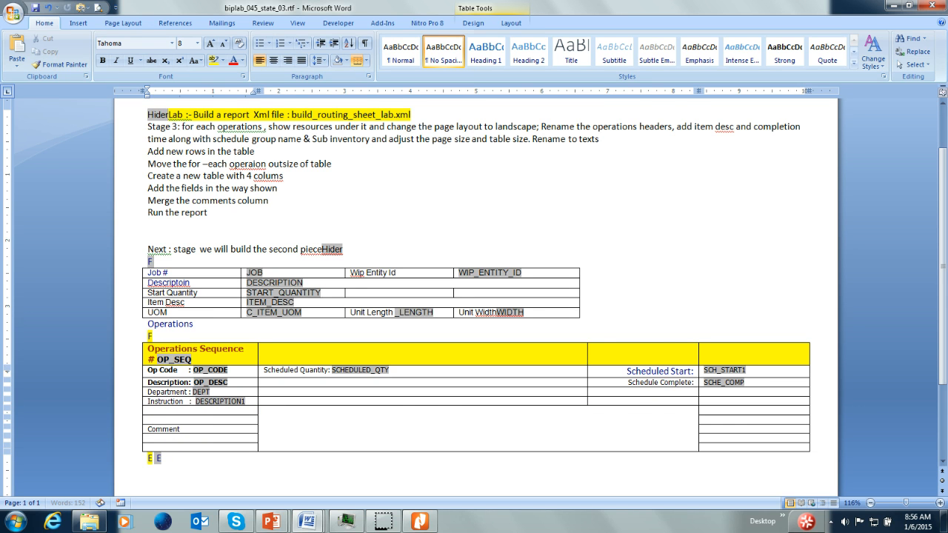
click(726, 432)
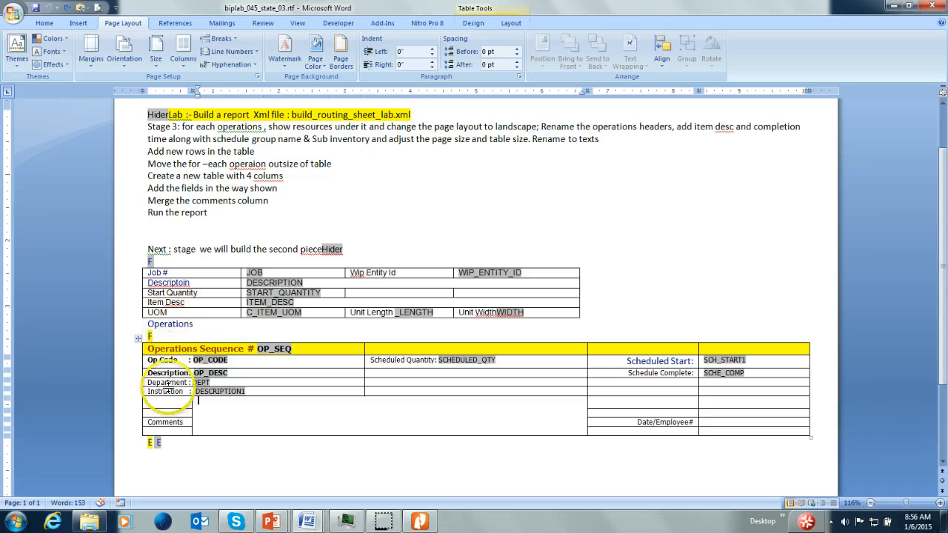
Right-align the Date/Employee# label in the Operations Sequence table
click(164, 374)
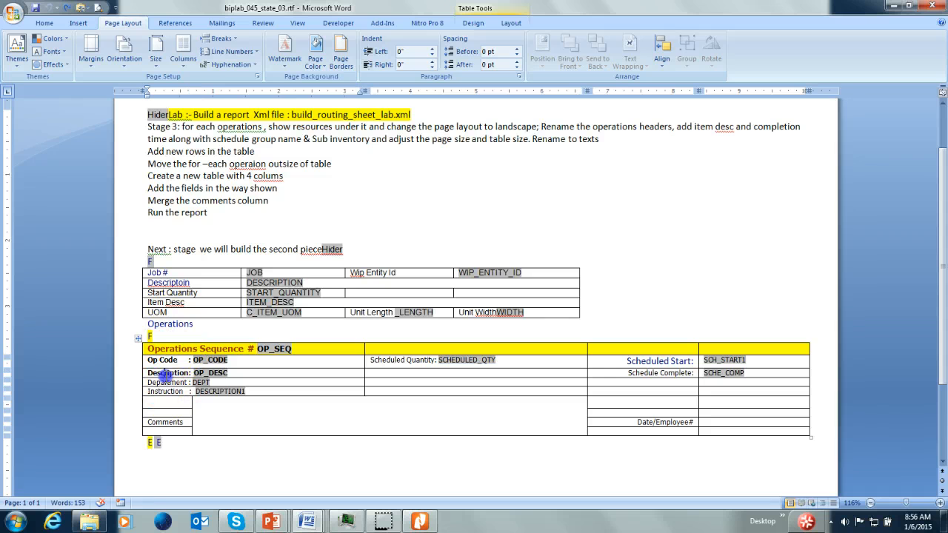
click(44, 23)
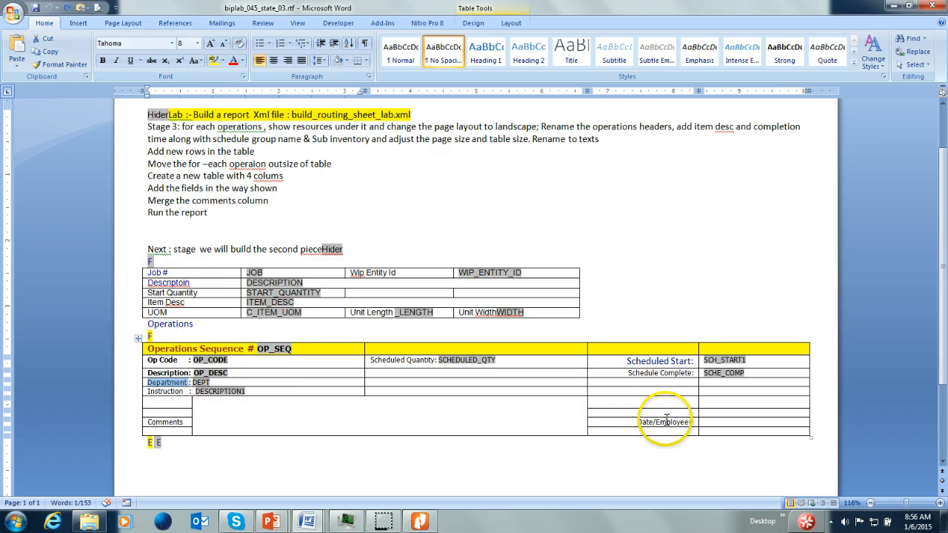
click(638, 421)
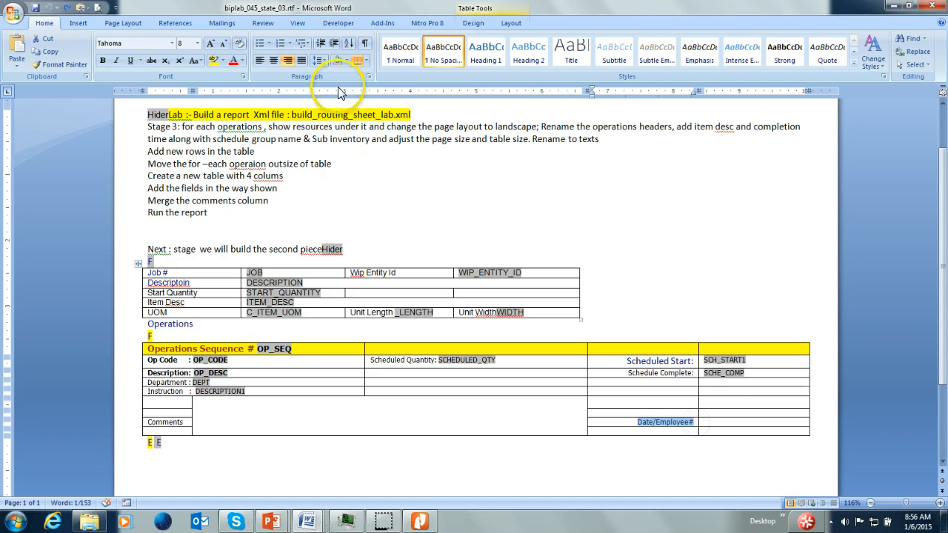
click(287, 60)
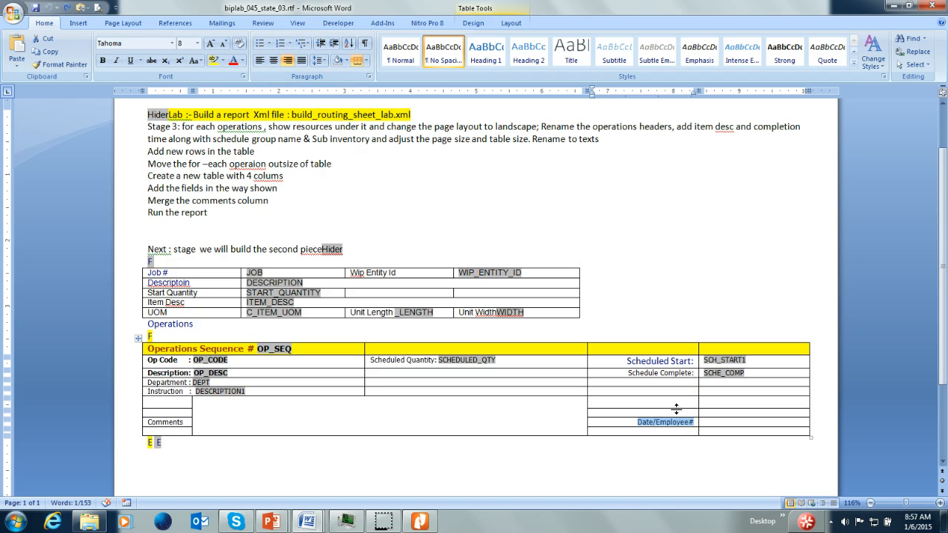
Switch to the PowerPoint slide show and advance to the 4th step slide on explicit page breaks
click(271, 522)
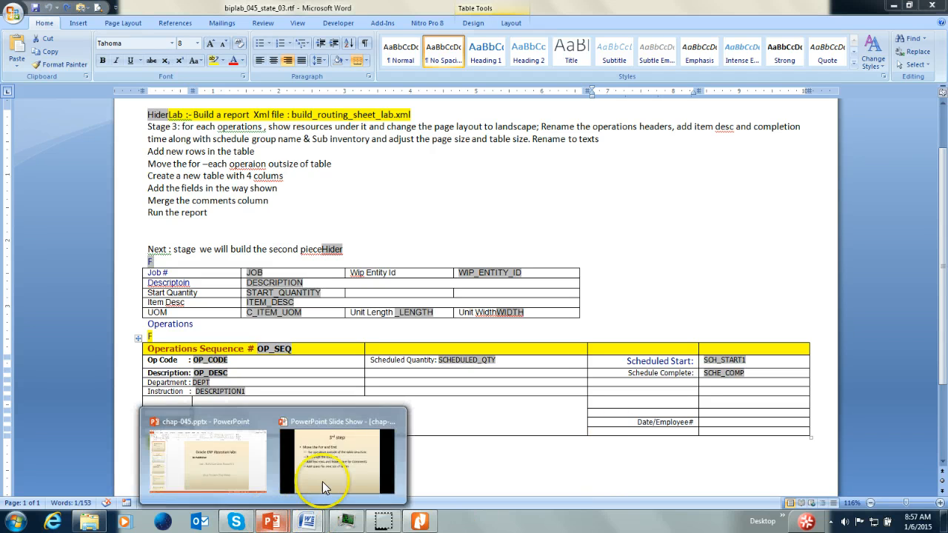
click(322, 482)
click(574, 404)
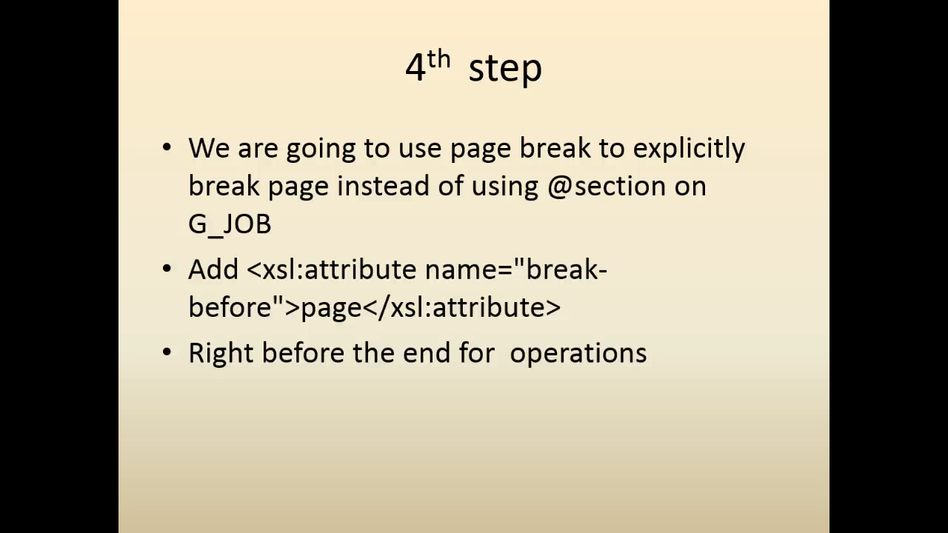
In biplab_045_state_04.rtf in Word, add blank lines before Resources and before and after Requirements to make space for further tables
key(alt+Tab)
click(328, 405)
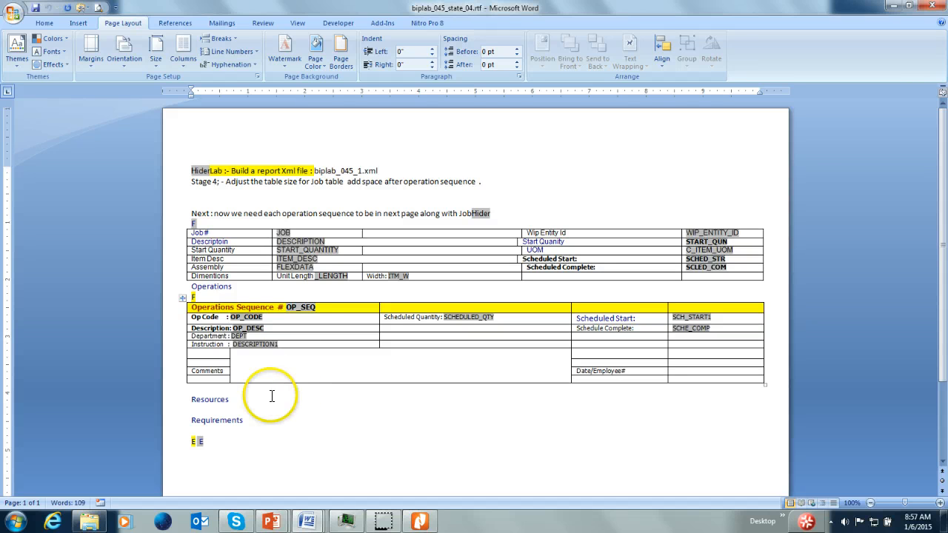
click(201, 399)
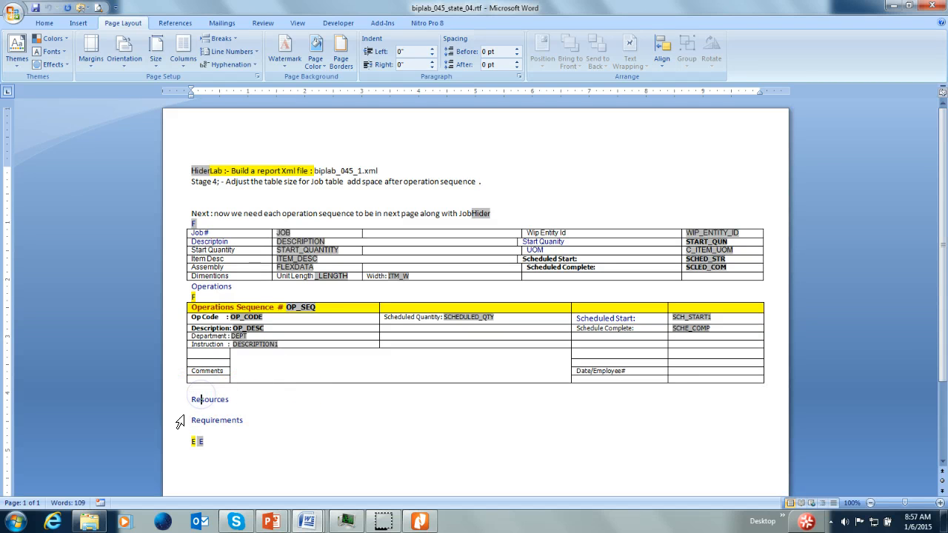
click(260, 419)
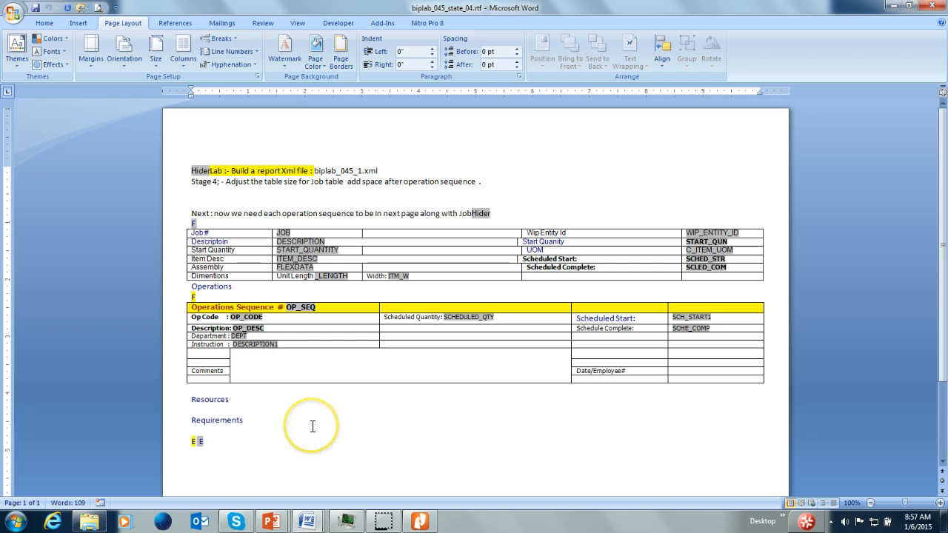
click(282, 427)
key(Return)
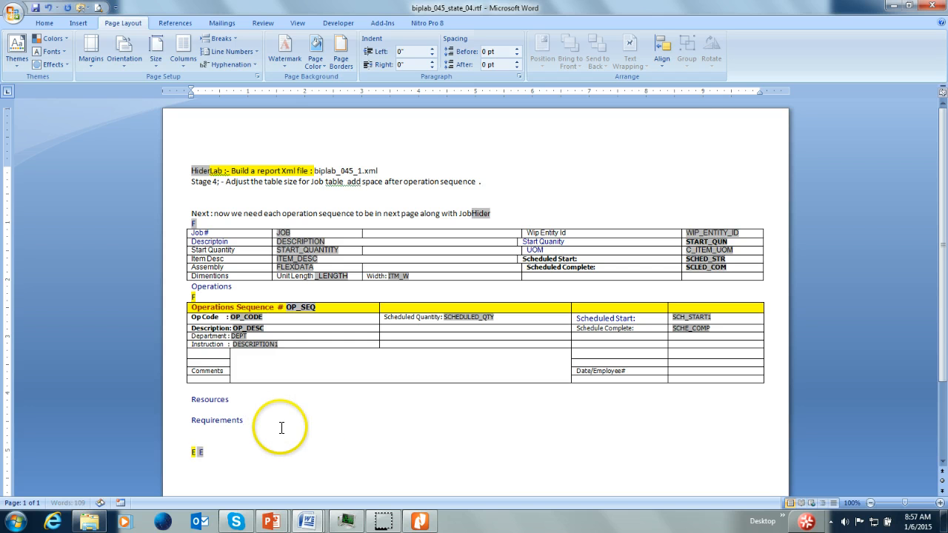
key(Return)
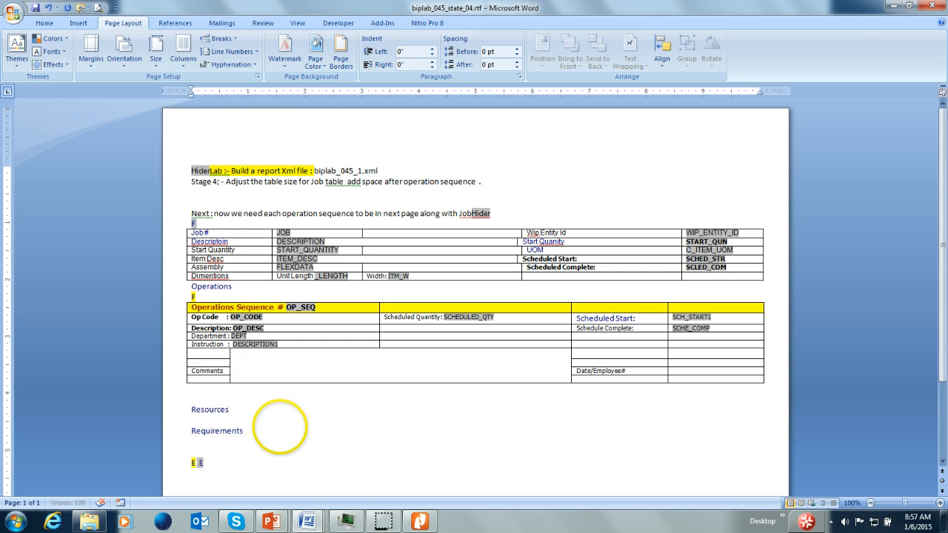
key(Return)
click(284, 435)
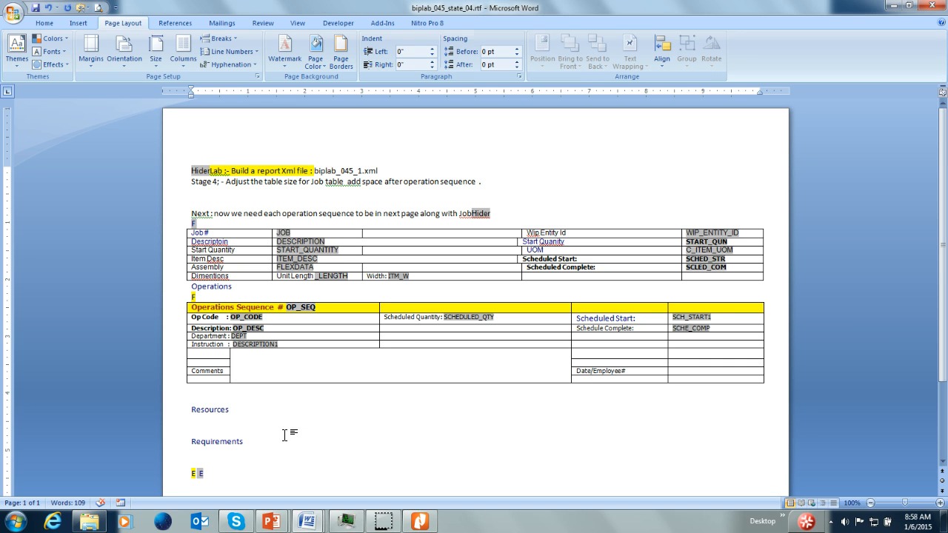
click(282, 443)
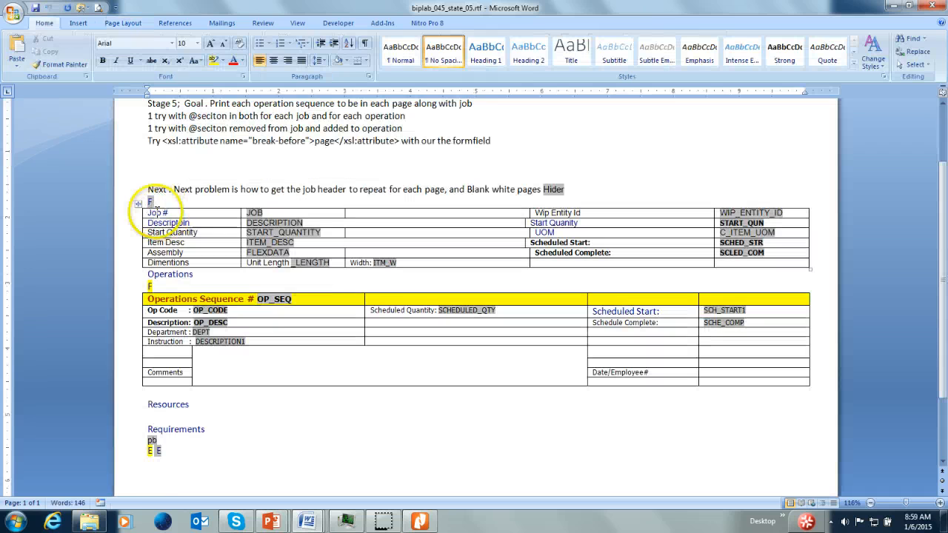
In biplab_045_state_05.rtf, inspect the code of the job group's opening for-each field with the Field Browser
click(148, 203)
click(149, 202)
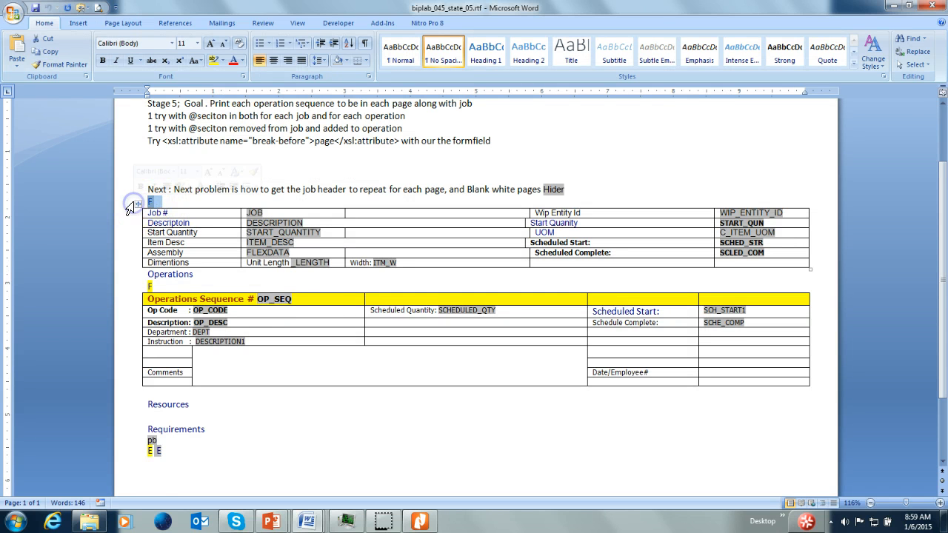
click(388, 24)
click(181, 38)
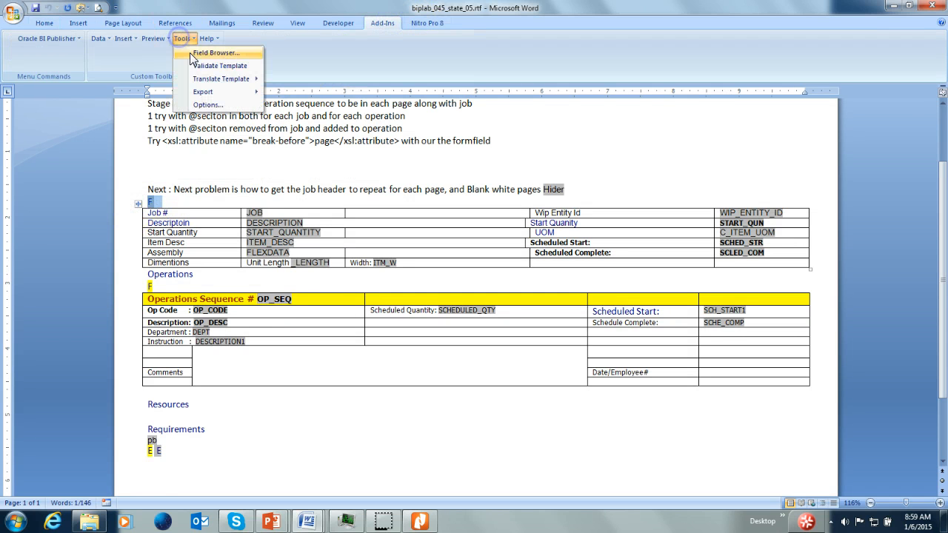
click(203, 53)
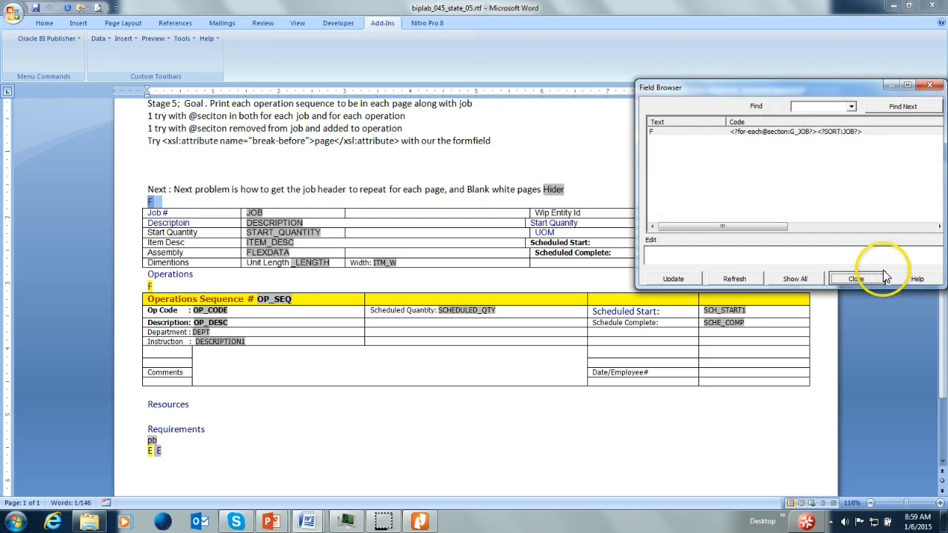
click(858, 278)
Examine the BI Publisher code behind the pb field above the end fields without changing it
double_click(151, 441)
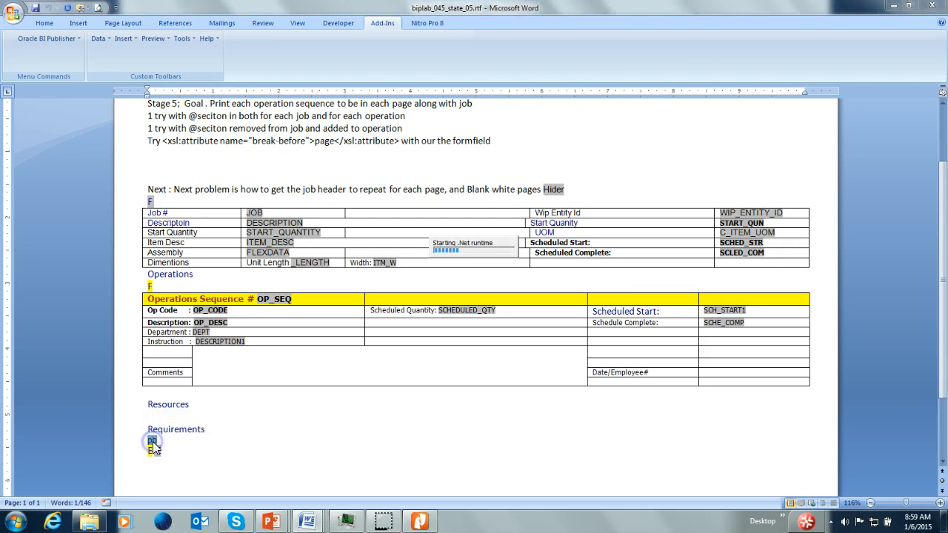
click(187, 42)
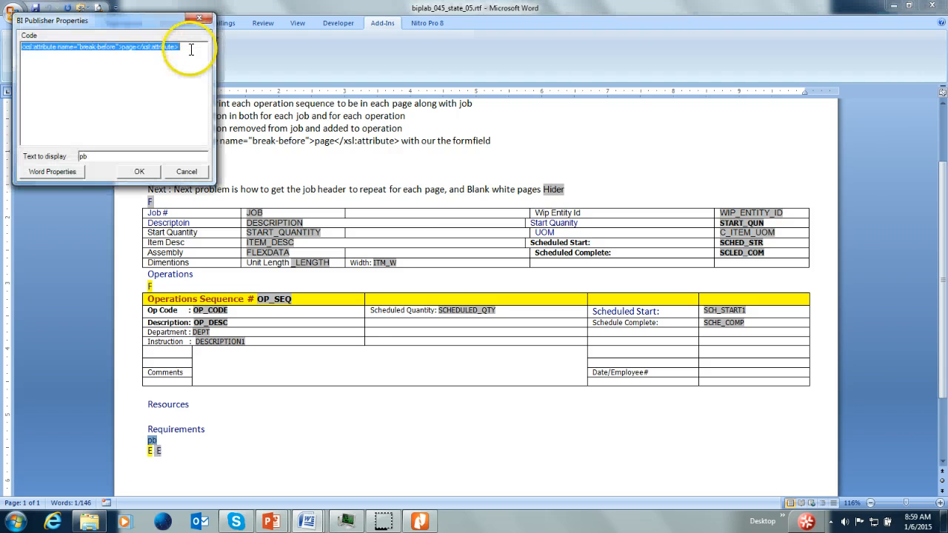
drag(23, 47, 179, 47)
click(187, 171)
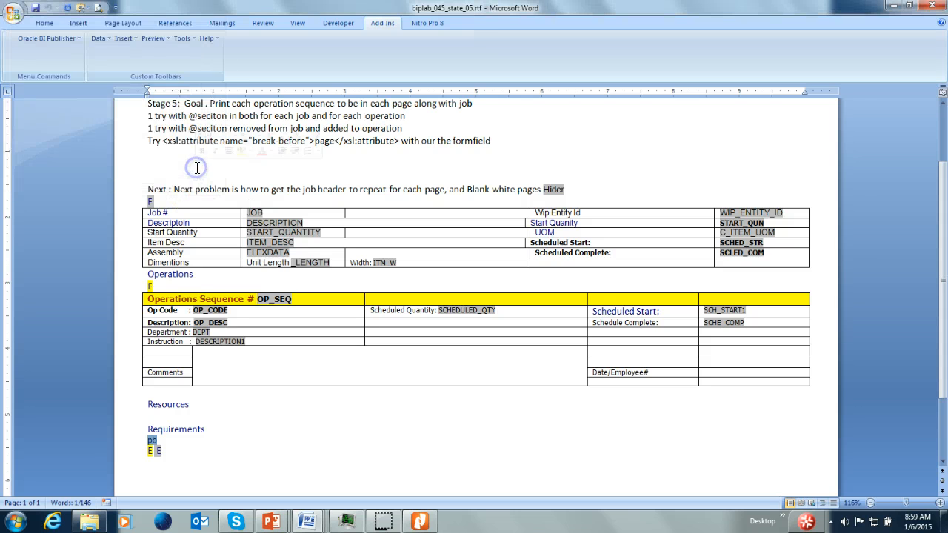
click(314, 408)
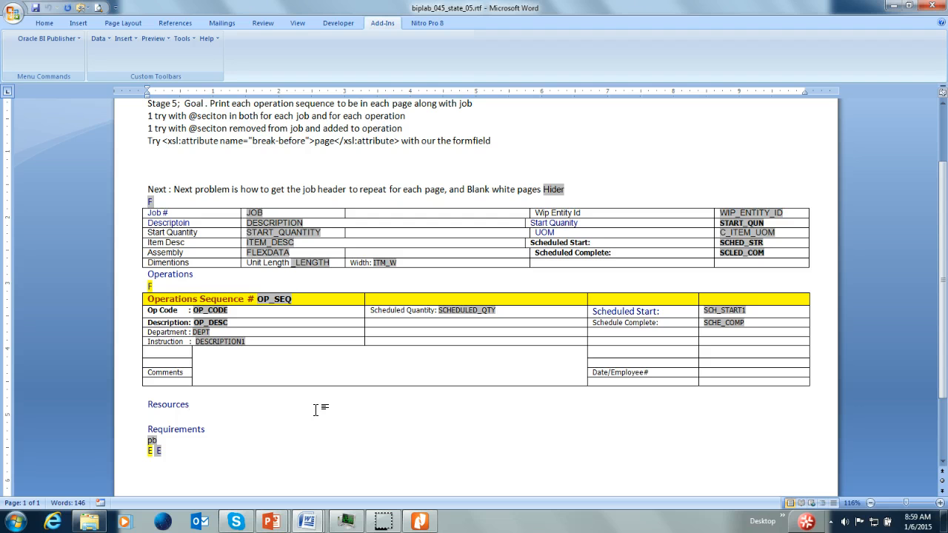
Preview the template with the page-break field as PDF and page through the individual operation sequences
click(155, 39)
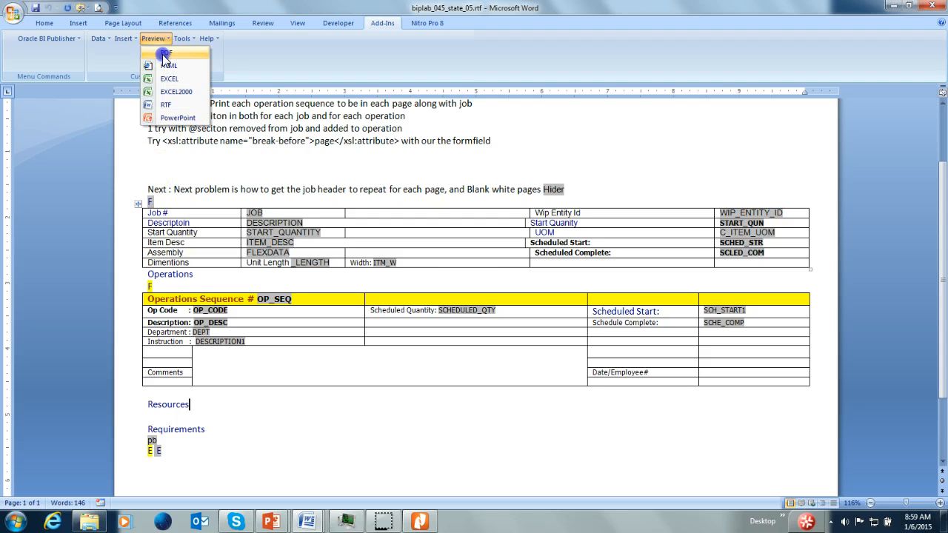
click(160, 49)
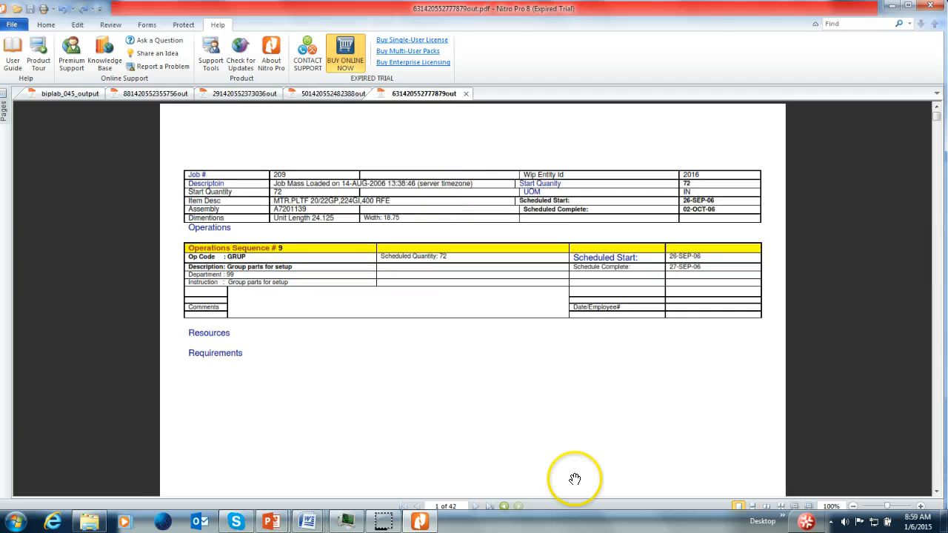
click(475, 507)
click(475, 506)
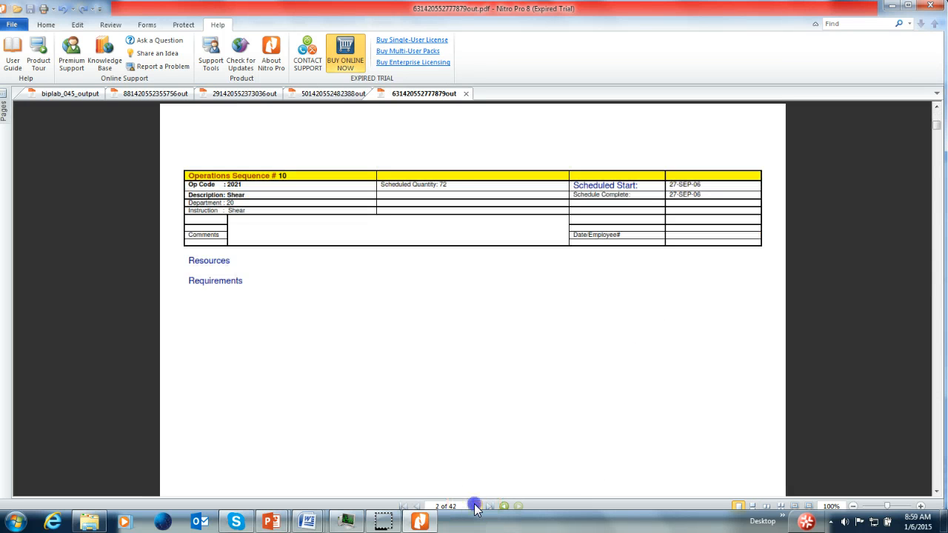
click(475, 507)
click(475, 506)
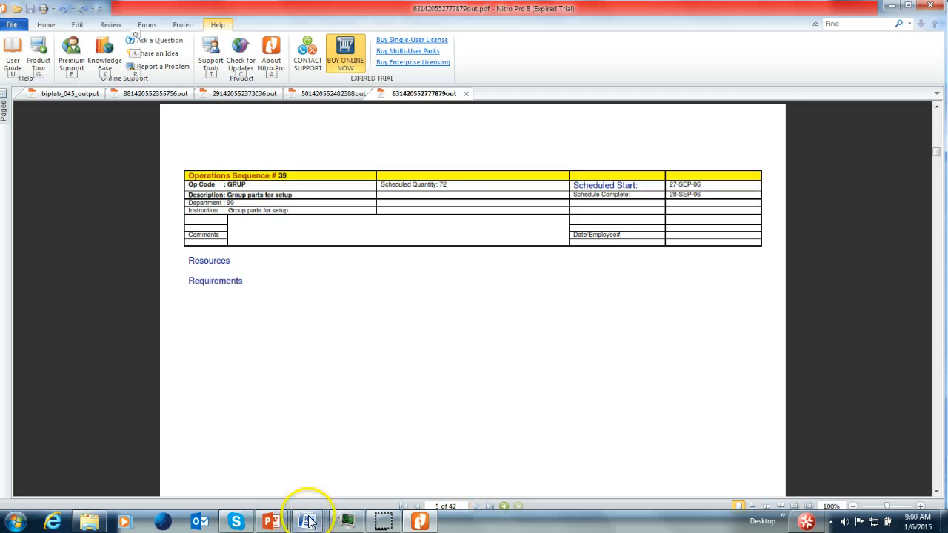
mouse_move(301, 524)
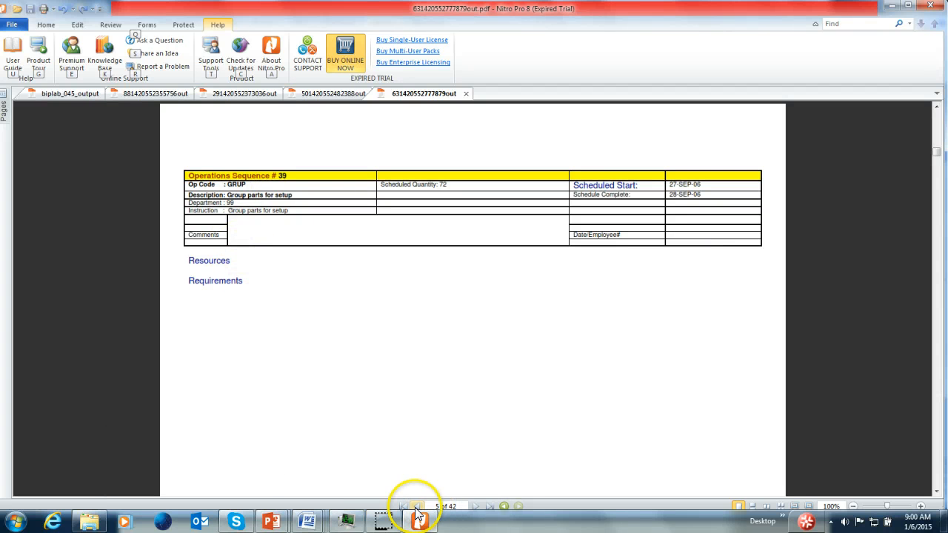
click(416, 511)
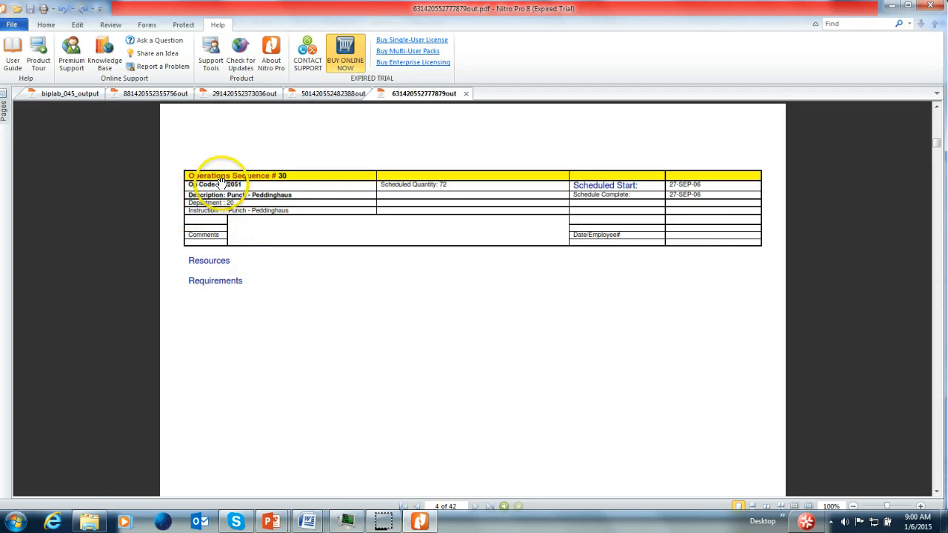
Page through the first operation sequences of the previewed PDF again, and return to biplab_045_state_05.rtf in Word
click(404, 507)
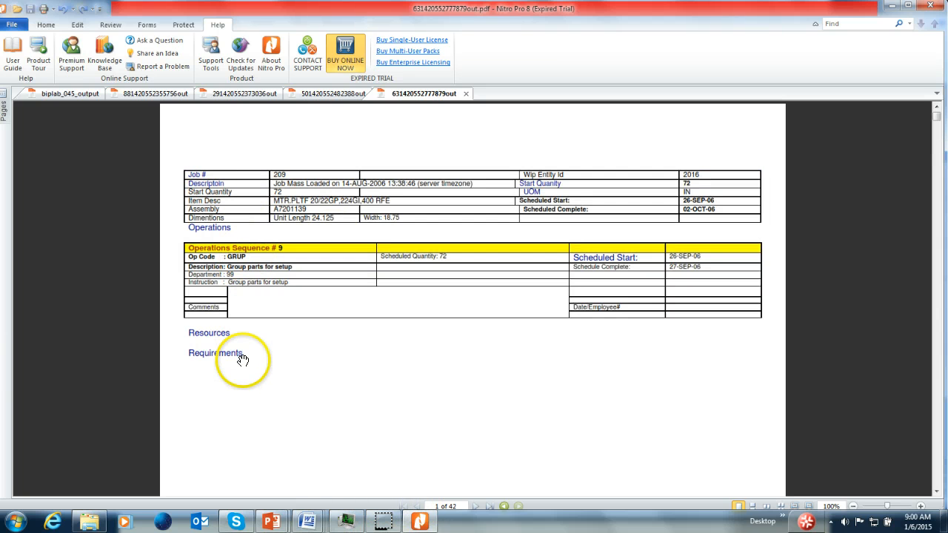
click(476, 506)
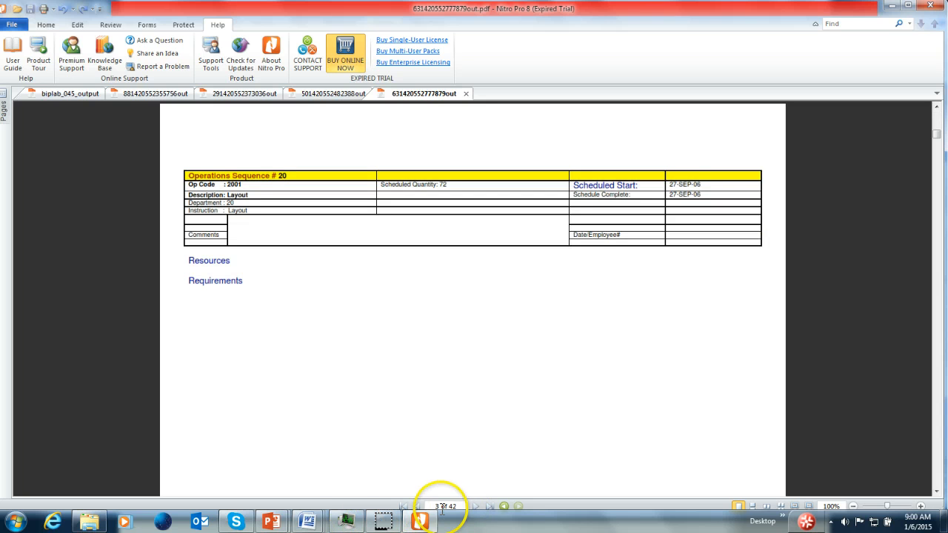
mouse_move(307, 520)
click(432, 483)
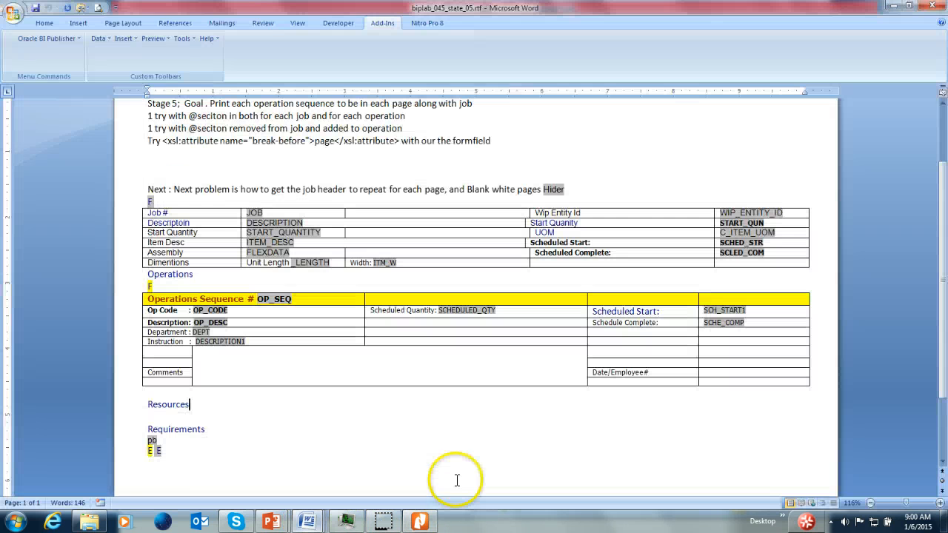
click(148, 453)
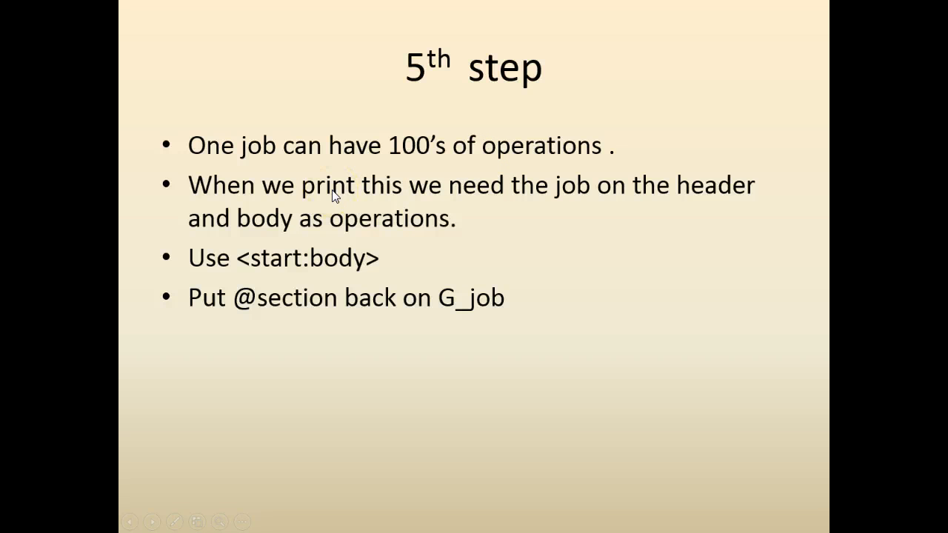
In biplab_045_state_06.rtf, examine the start:body line before Operations and the end body line after Requirements
key(alt+Tab)
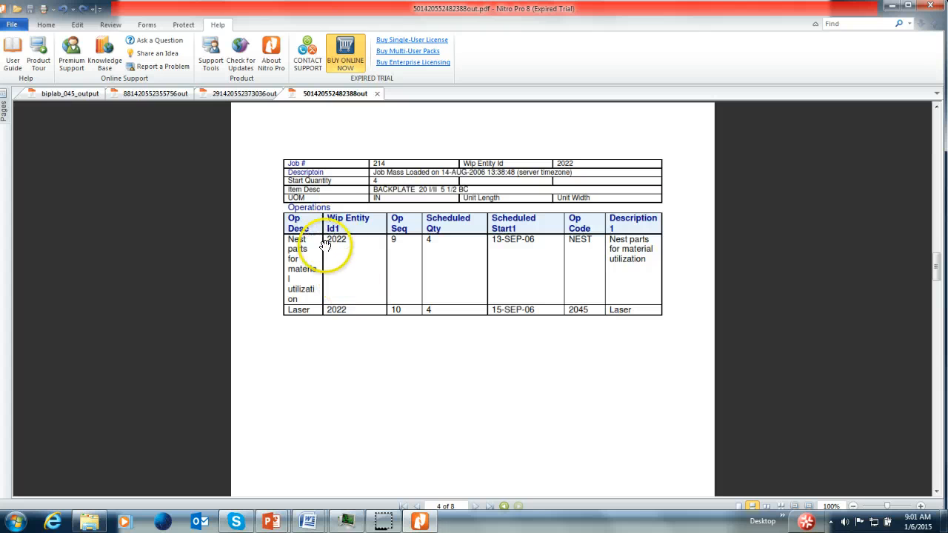
key(alt+Tab)
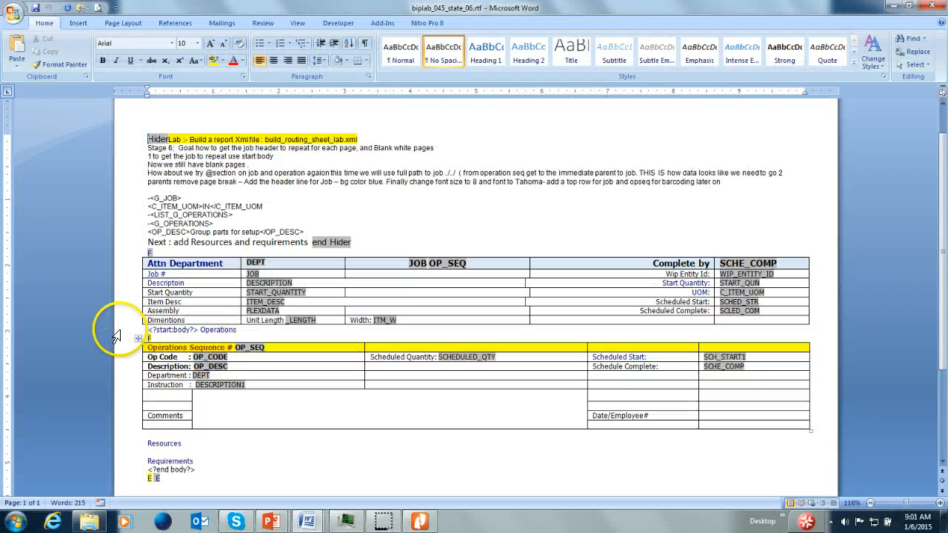
click(115, 329)
click(116, 463)
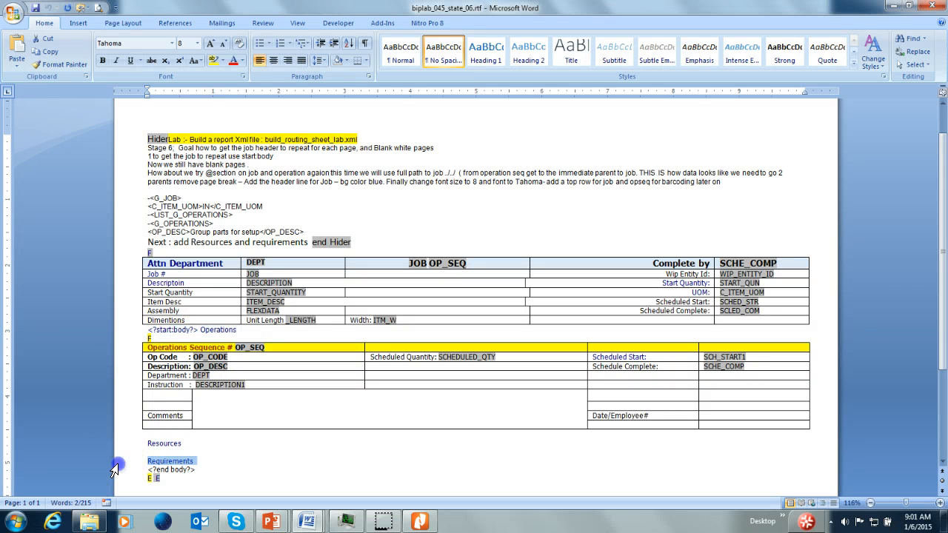
click(114, 471)
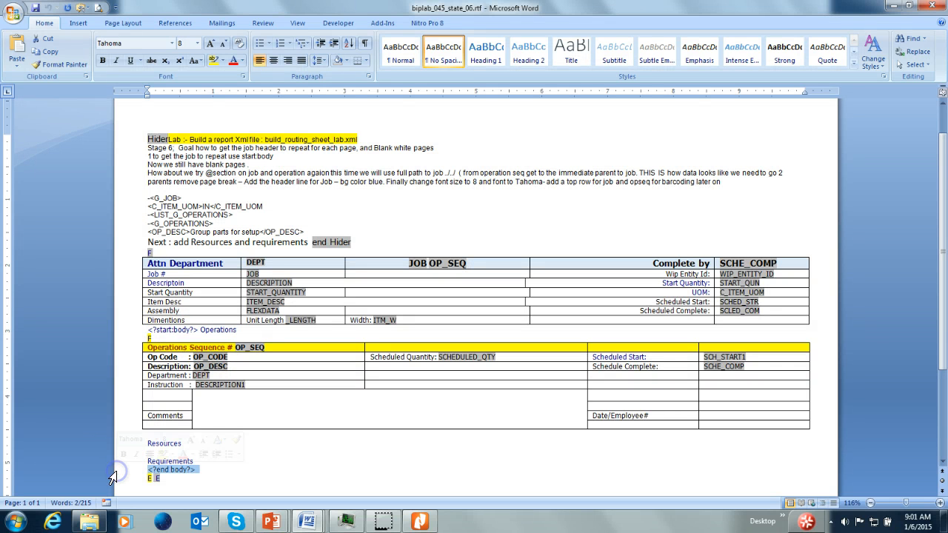
Preview biplab_045_state_06.rtf as PDF and page through it to check the job header on each operation page
click(344, 25)
click(382, 23)
click(154, 37)
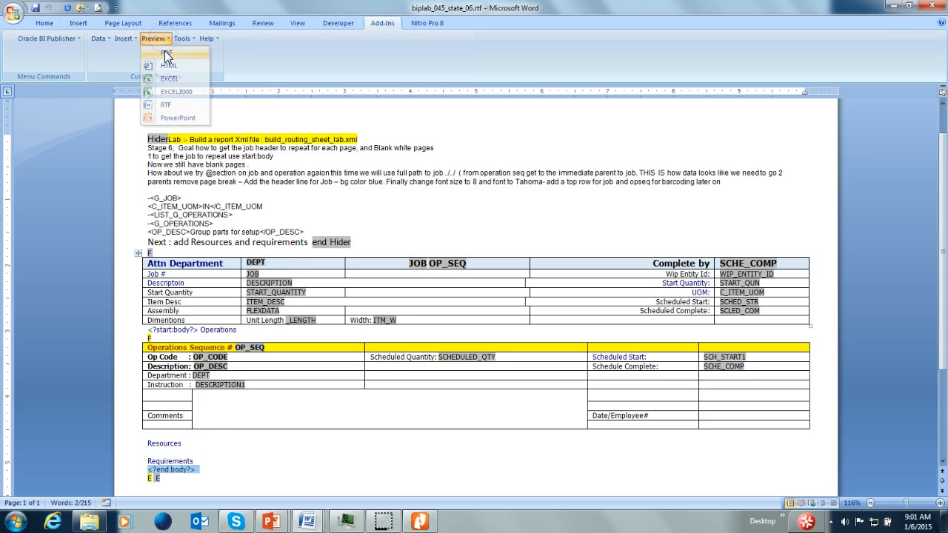
click(166, 54)
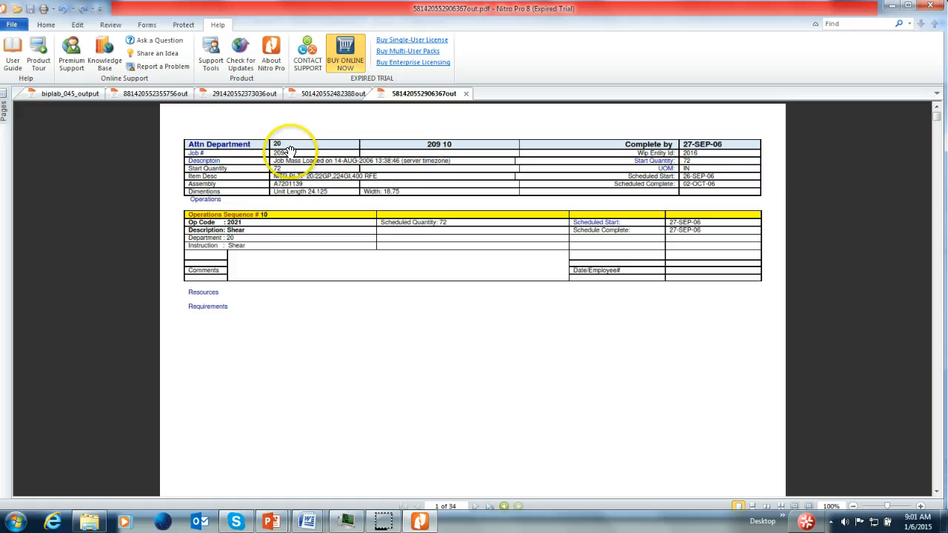
click(475, 507)
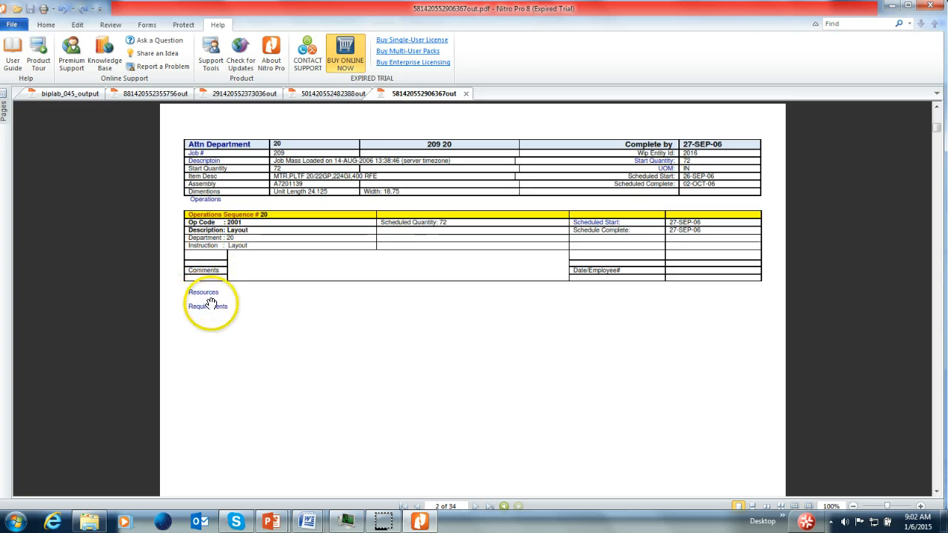
click(485, 506)
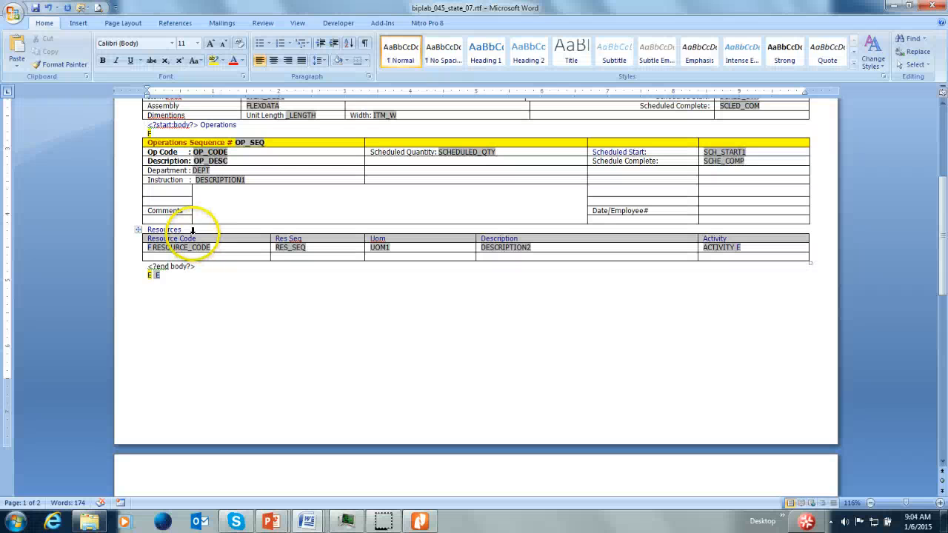
In biplab_045_state_07.rtf, undo the last edits to restore the Requirements line with its G_REQUIREMENTS count condition and end if
click(192, 230)
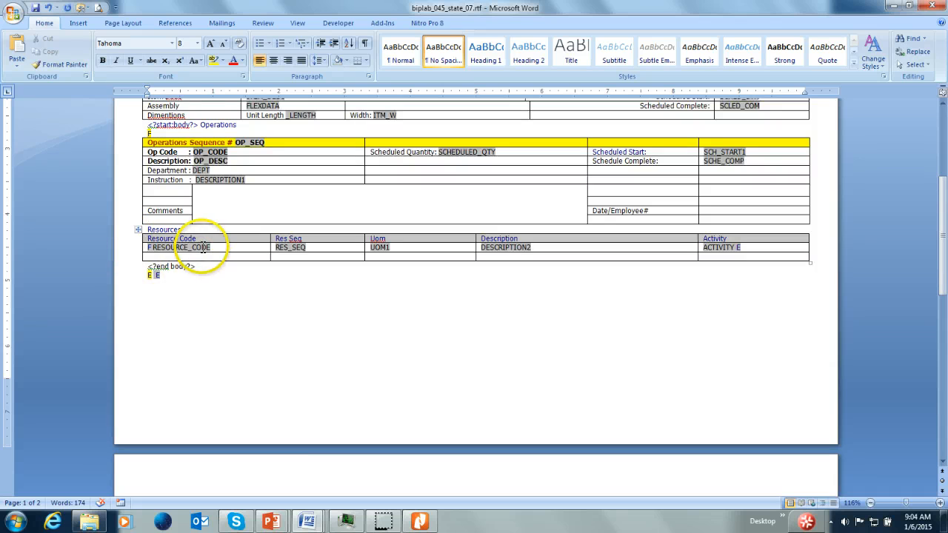
click(222, 267)
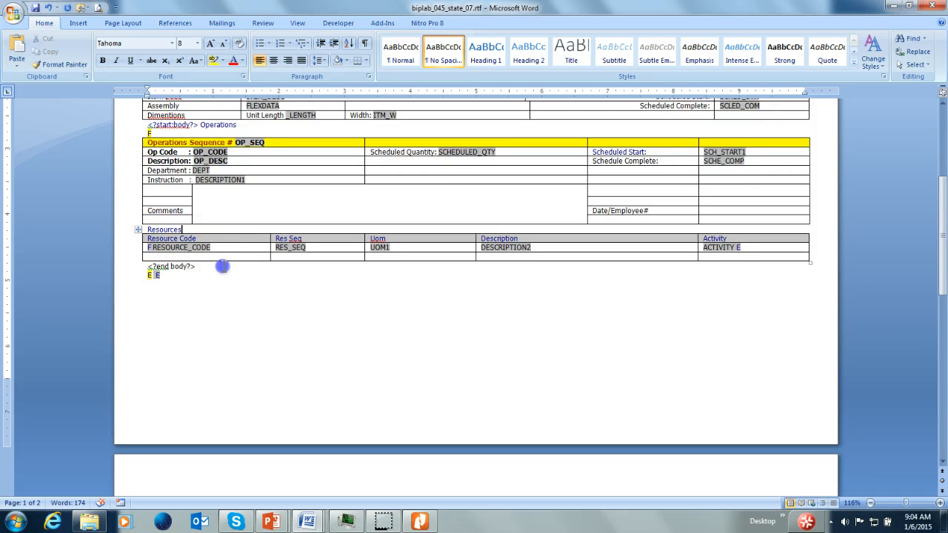
key(ctrl+End)
key(ctrl+z)
key(ctrl+z)
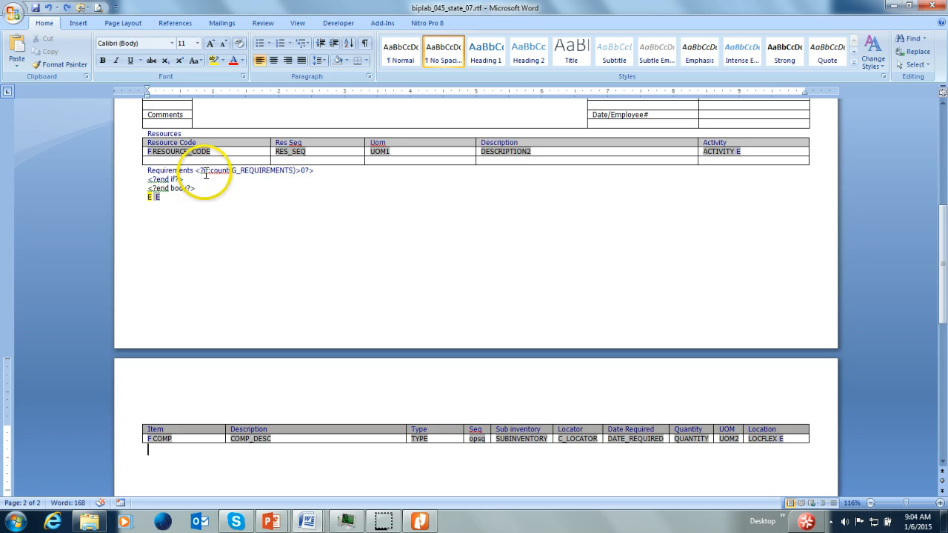
Review the count(G_REQUIREMENTS)>0 condition and undo the removal of the conditional NO Requirements line
drag(211, 171, 328, 174)
click(329, 174)
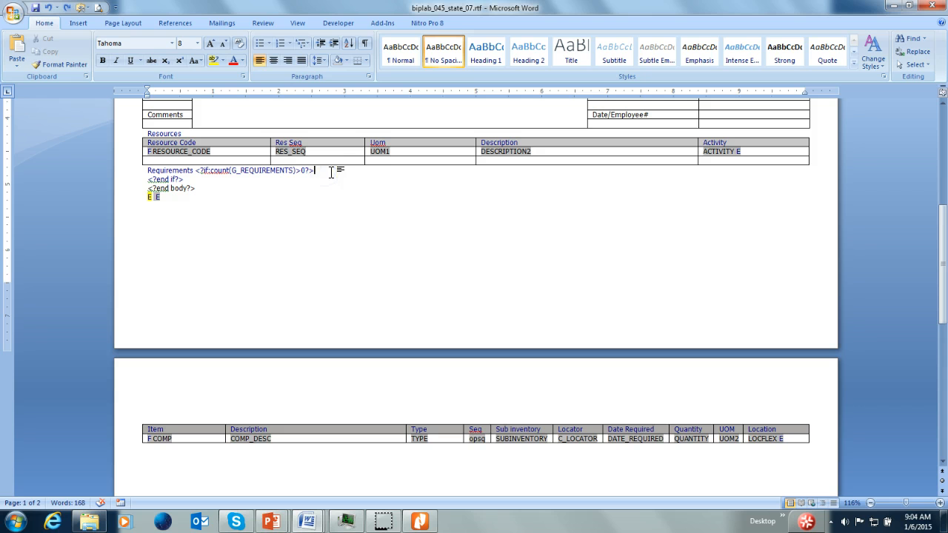
key(ctrl+z)
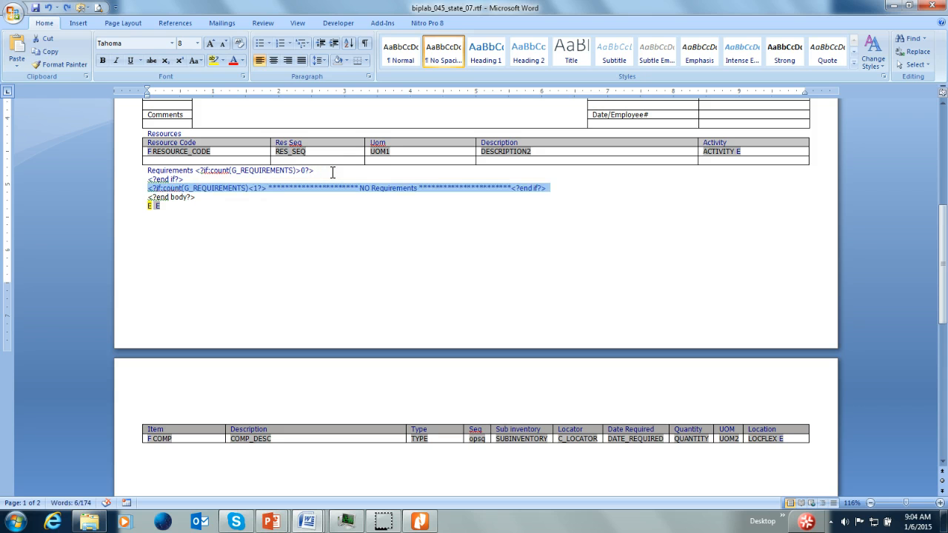
Review the NO Requirements condition and undo the remaining edits to put the requirements table back between its if and end if lines
double_click(214, 188)
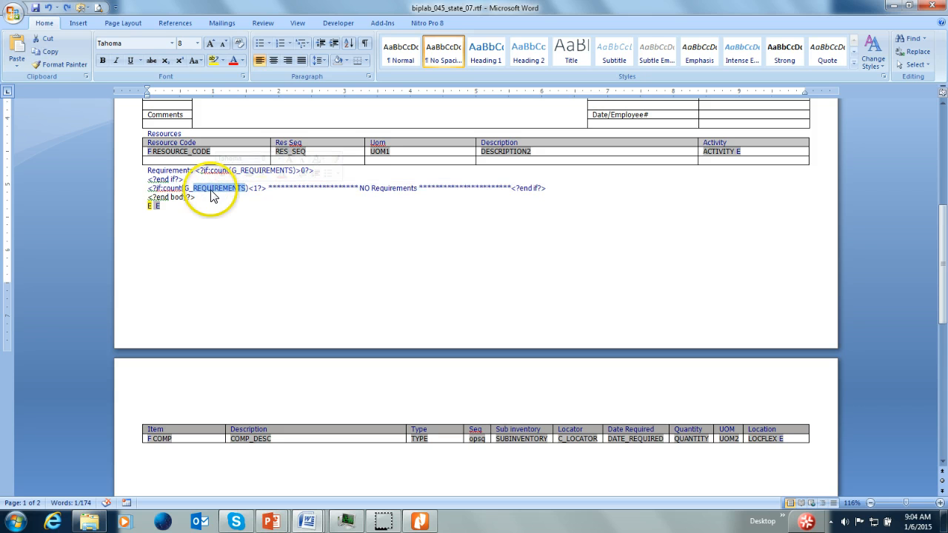
drag(942, 275, 942, 268)
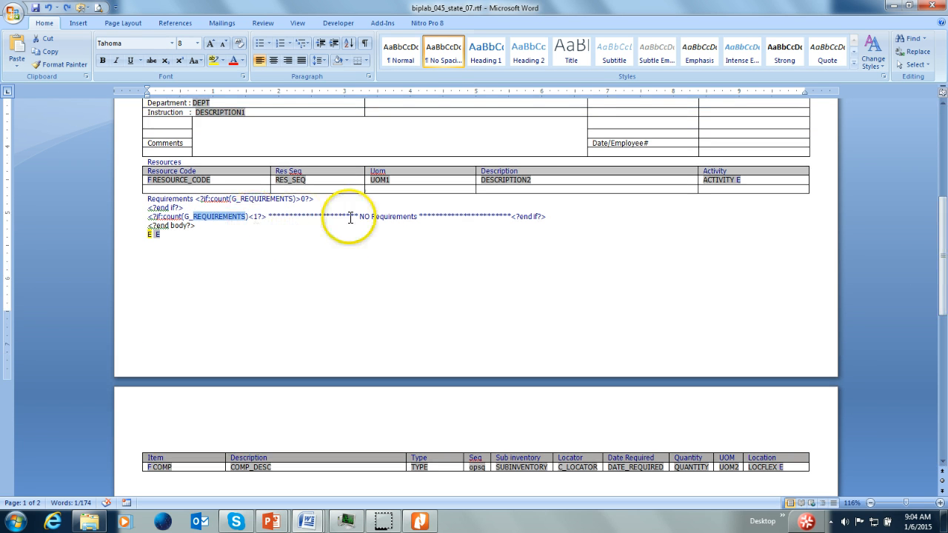
drag(342, 217, 425, 217)
click(414, 226)
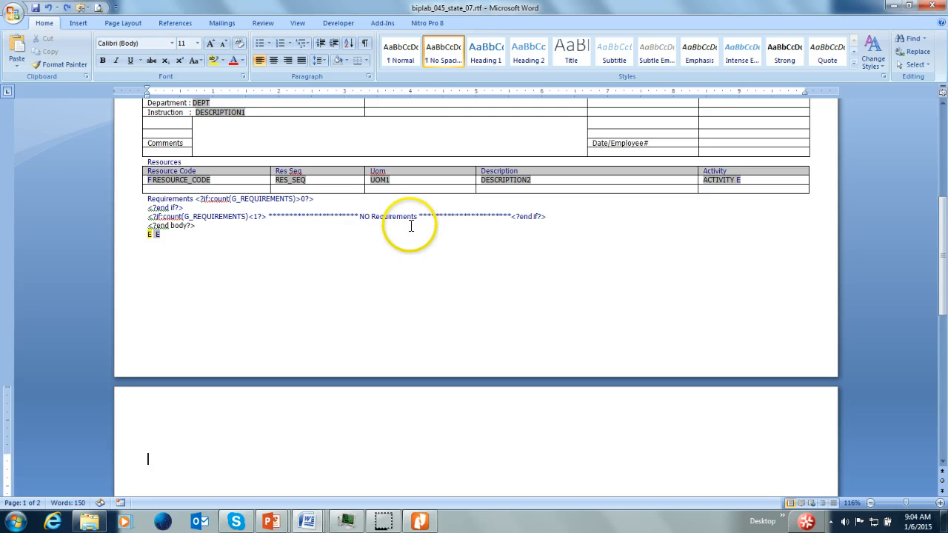
key(ctrl+z)
click(271, 236)
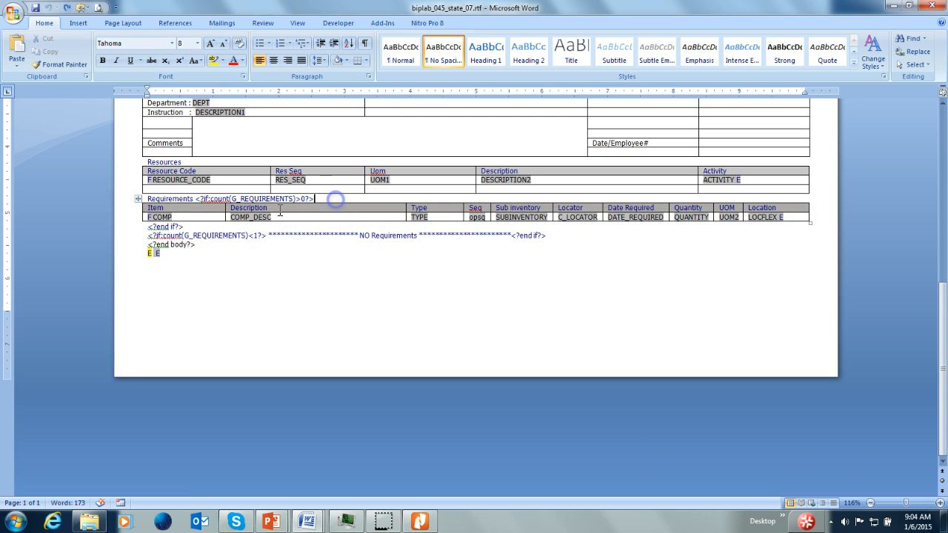
click(344, 201)
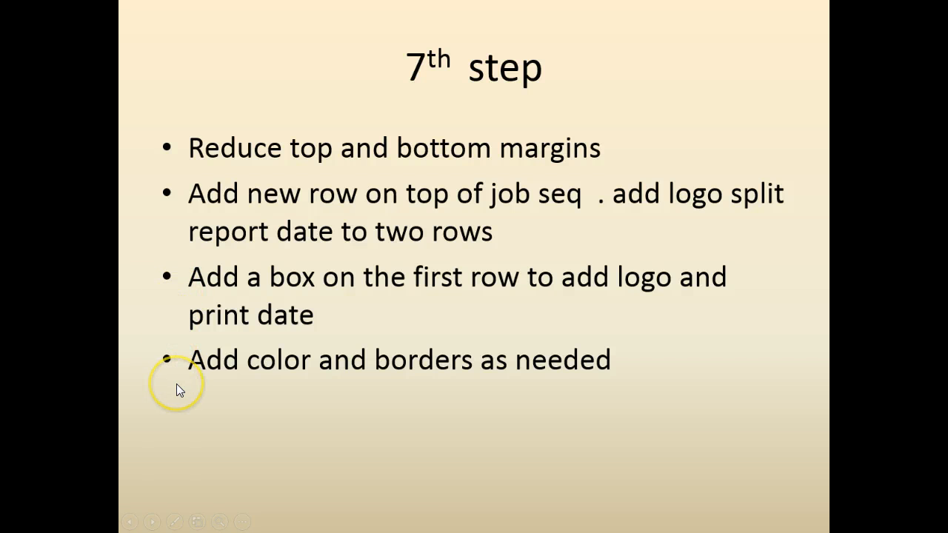
Slightly reduce the top and bottom page margins of biplab_045_state_08.rtf
key(alt+Tab)
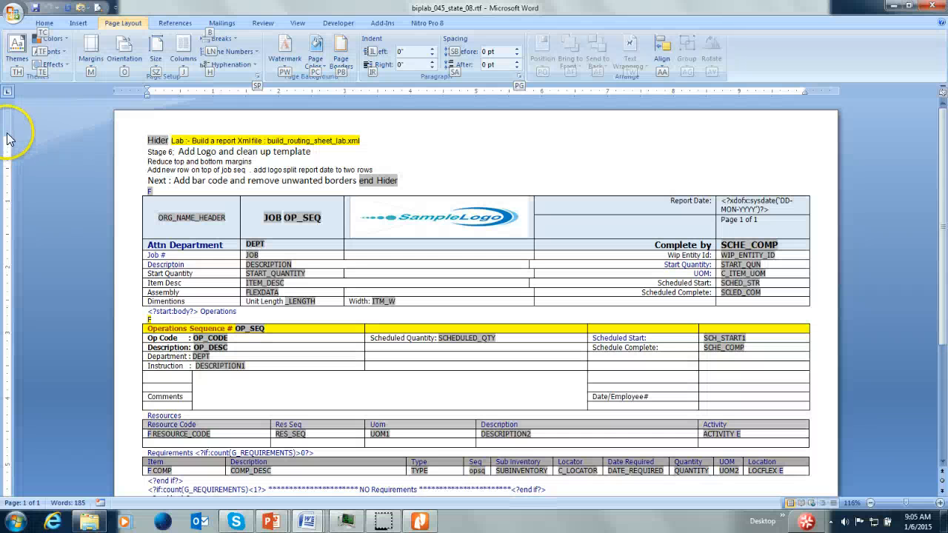
drag(7, 133, 6, 125)
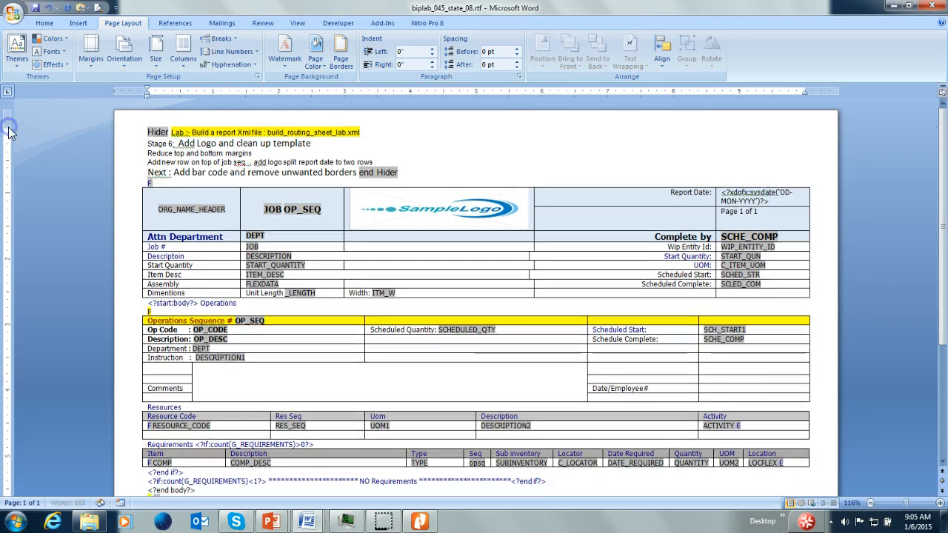
drag(945, 148, 943, 266)
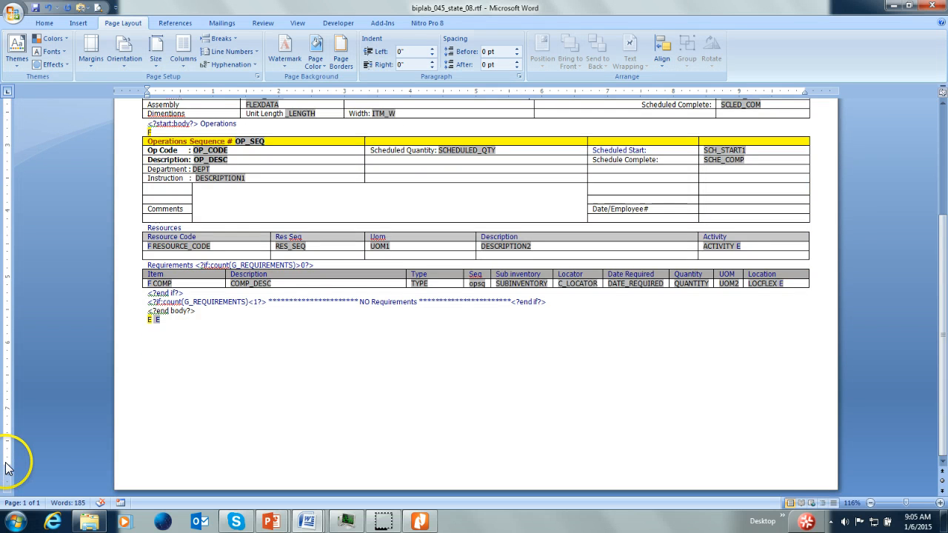
drag(3, 465, 3, 469)
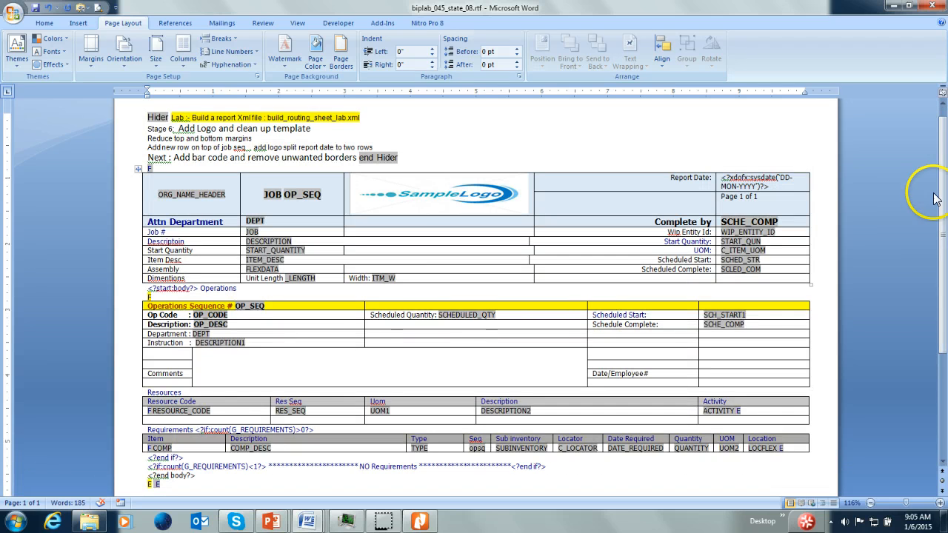
drag(942, 304, 942, 395)
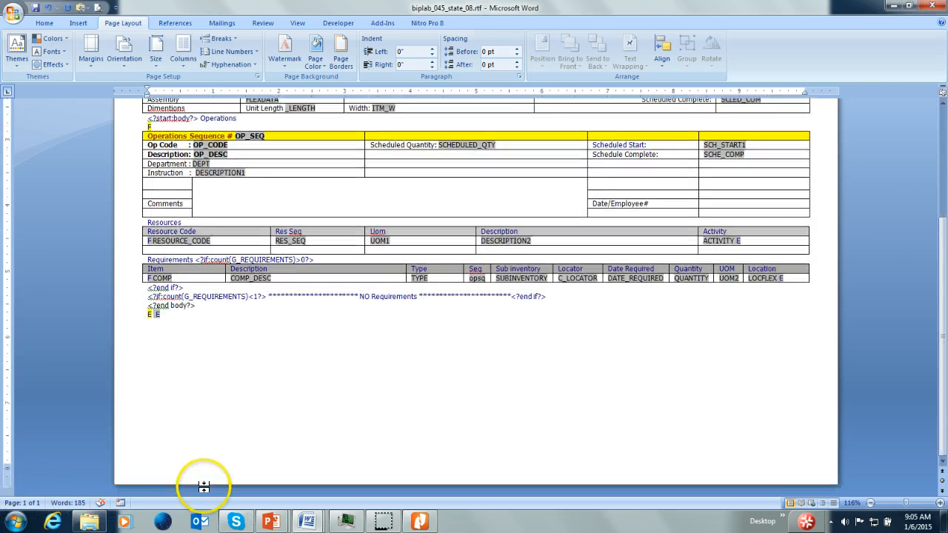
drag(940, 306, 940, 236)
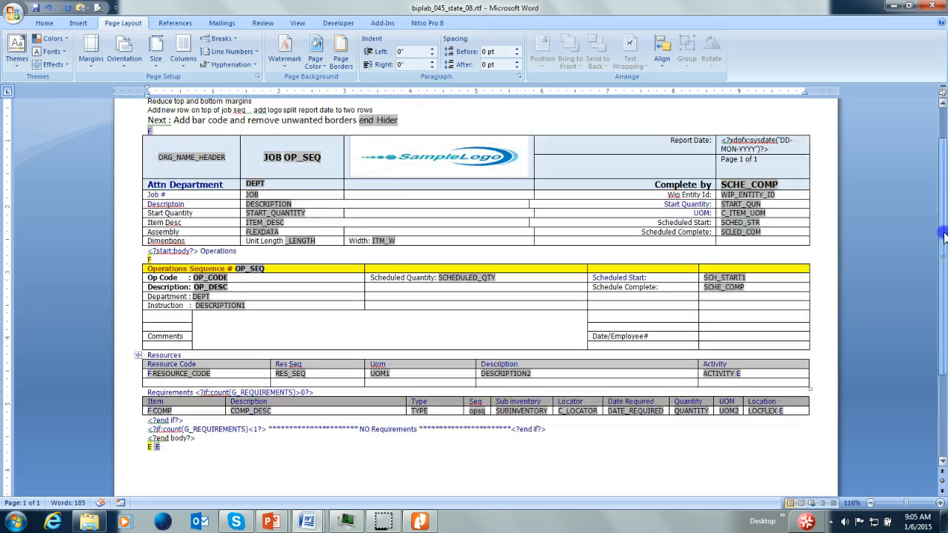
Examine the new logo row above the job header and the BI Publisher code of its ORG_NAME_HEADER field
click(137, 185)
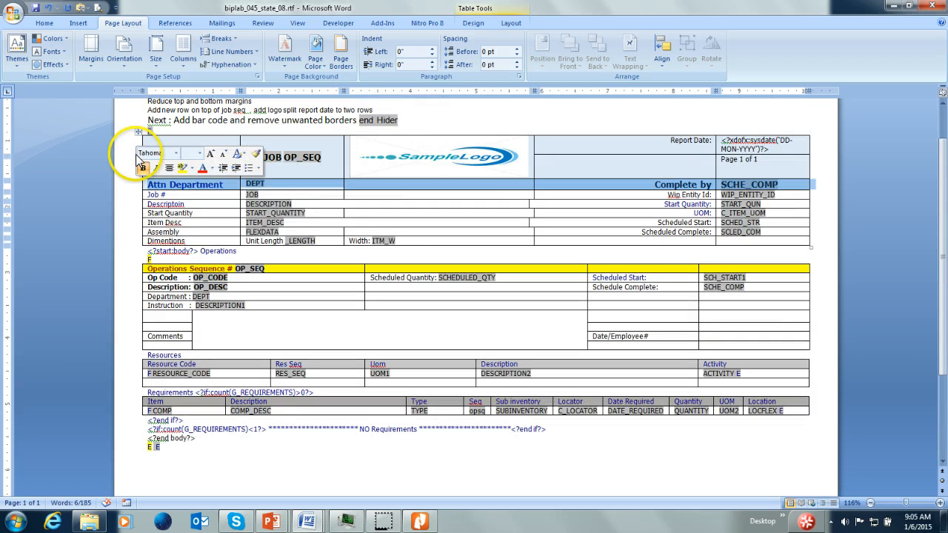
click(131, 195)
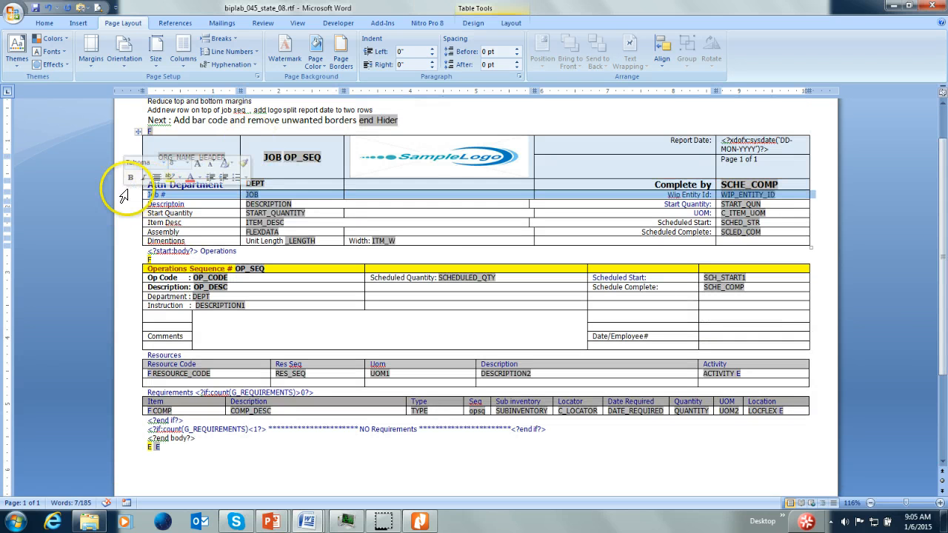
double_click(191, 157)
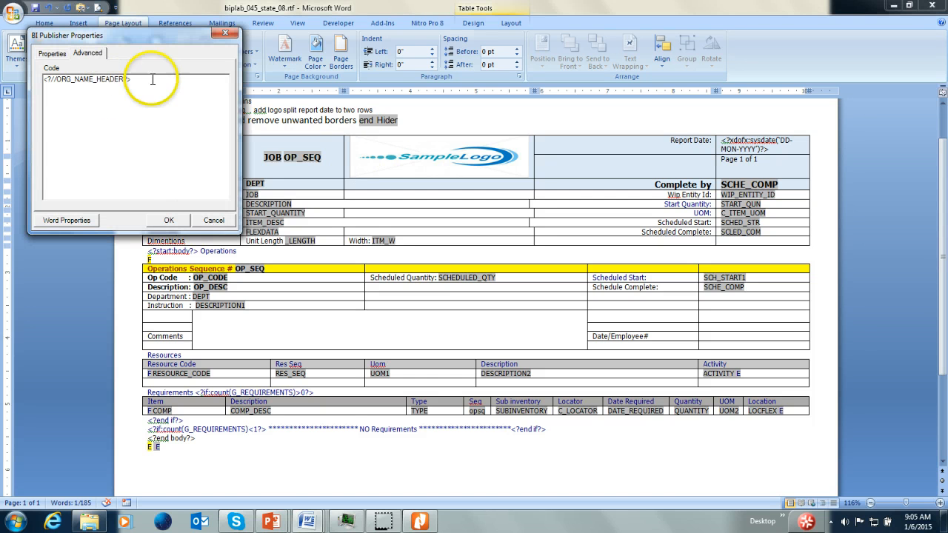
drag(152, 79, 43, 79)
Open the XML data file biplab_045_1.xml and compare its organization name element with the ORG_NAME_HEADER field code
click(89, 519)
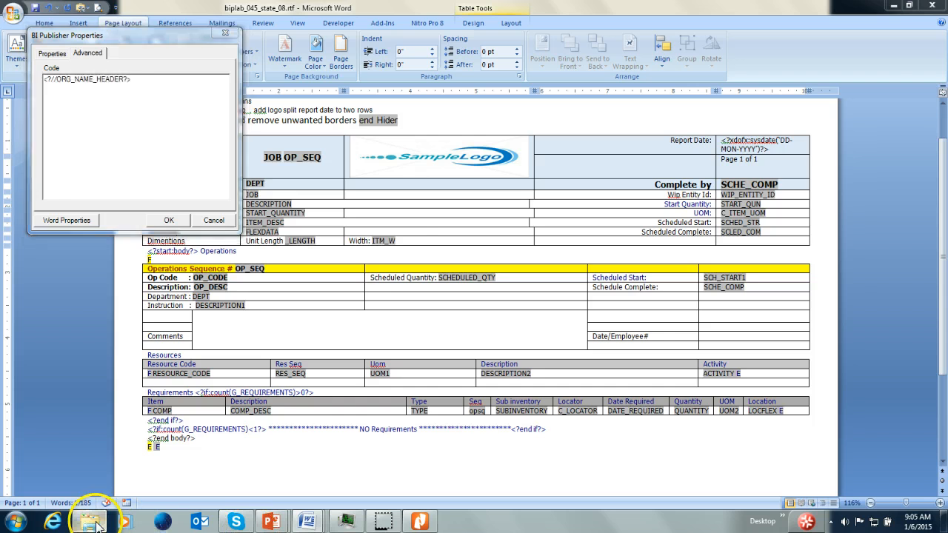
double_click(167, 135)
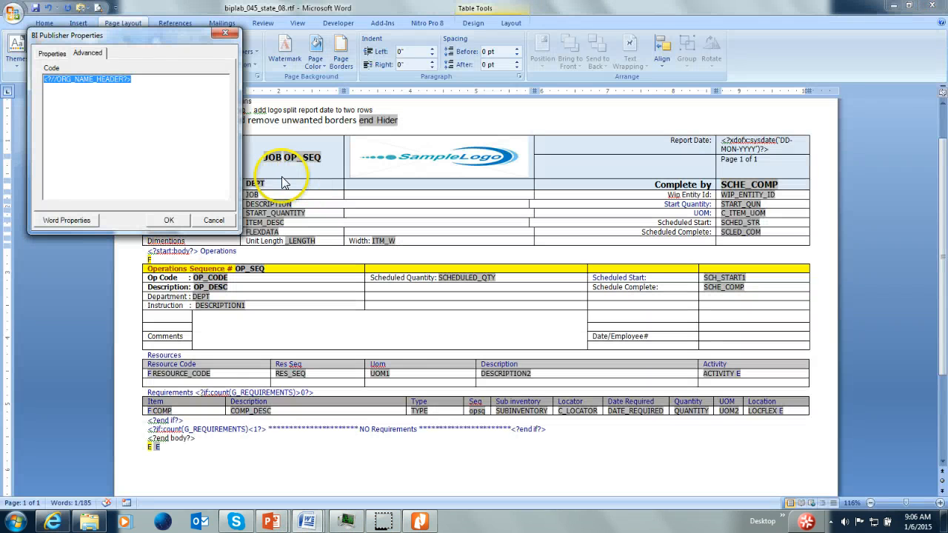
click(47, 79)
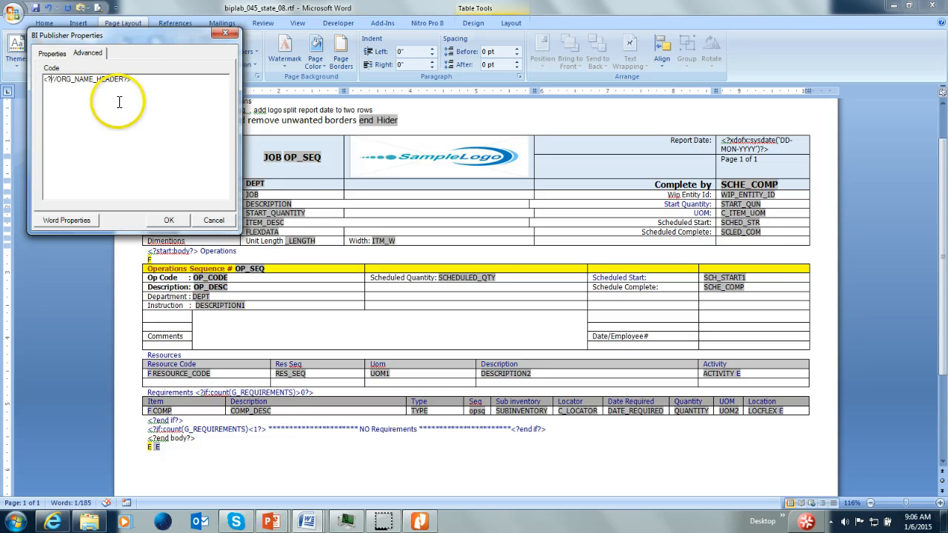
key(alt+Tab)
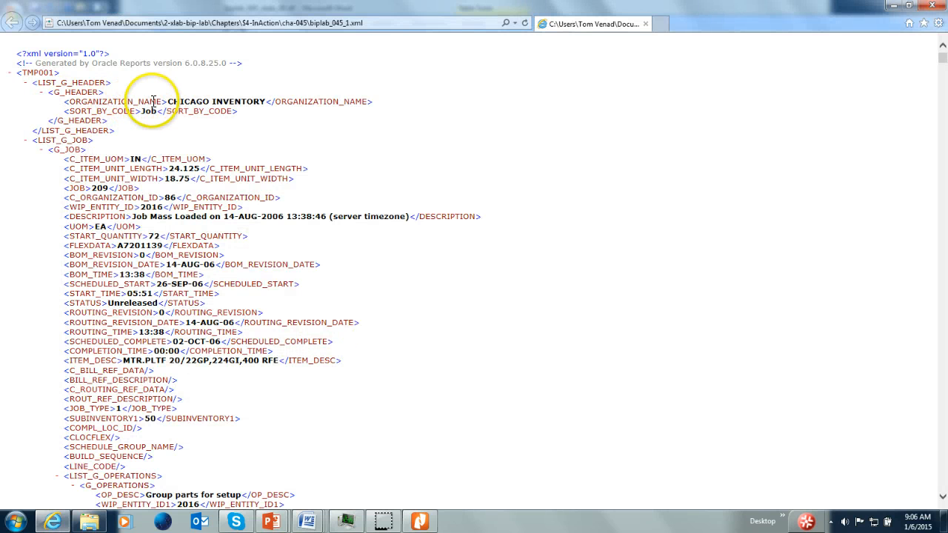
Dismiss the ORG_NAME_HEADER field properties without changes and search biplab_045_1.xml for org_name
double_click(133, 102)
key(alt+Tab)
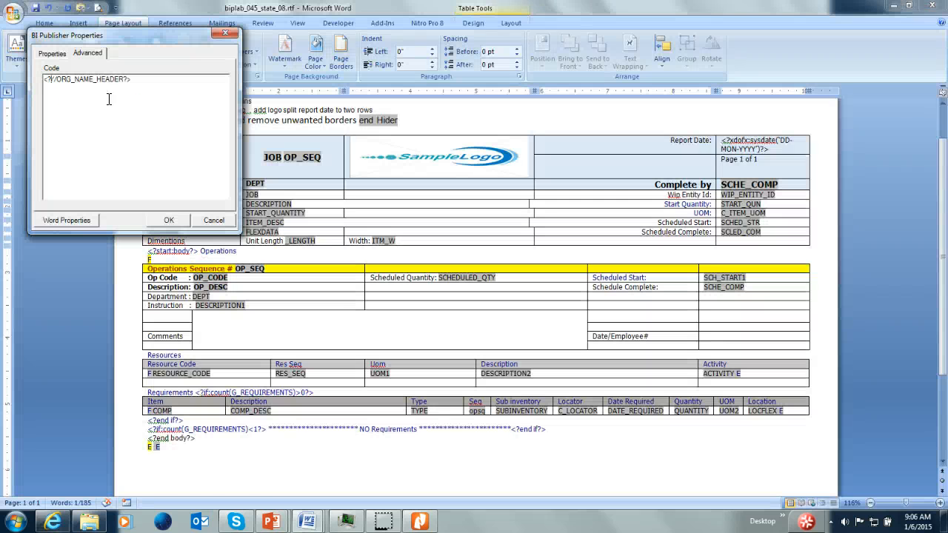
click(214, 220)
key(alt+Tab)
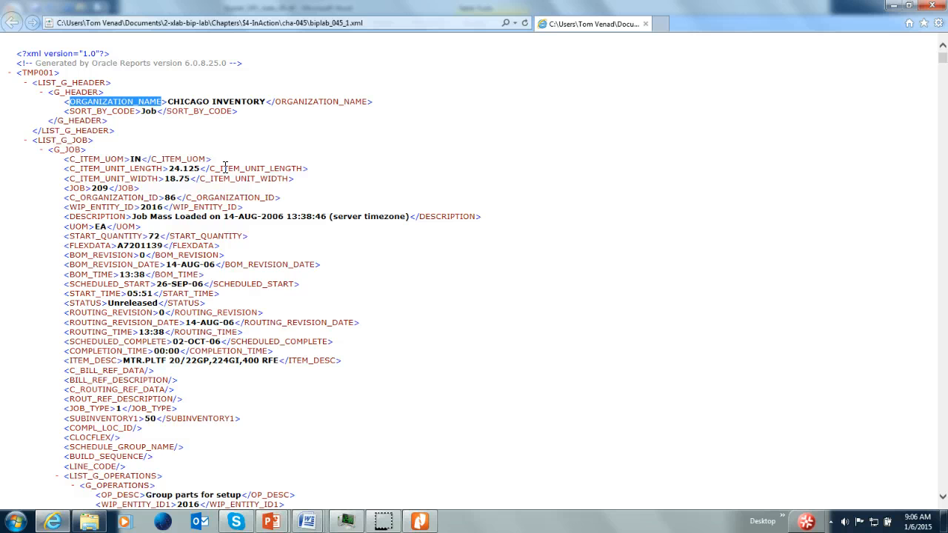
key(ctrl+f)
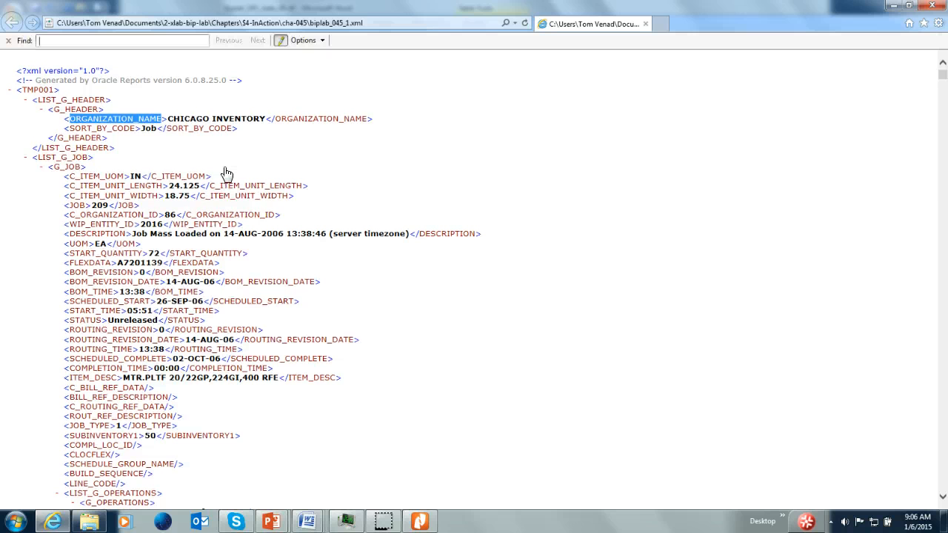
text(org)
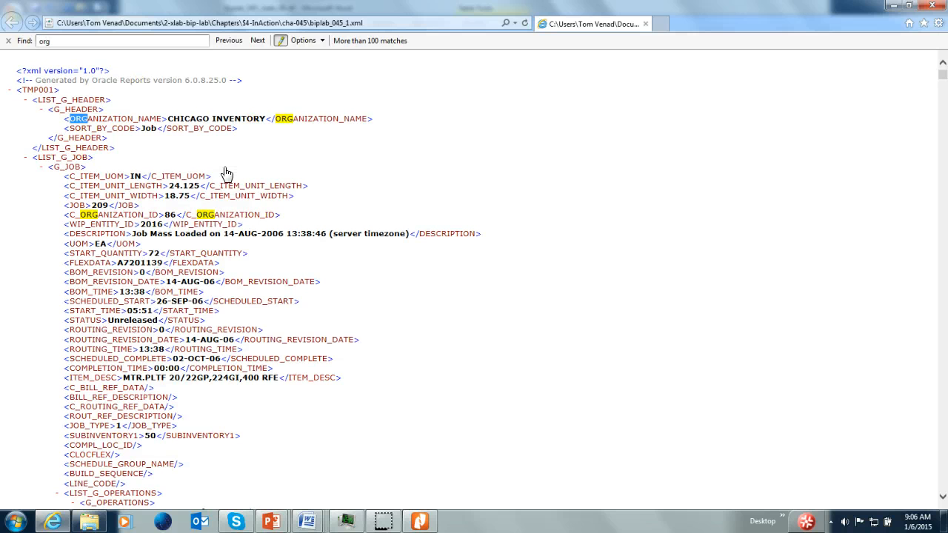
text(_name)
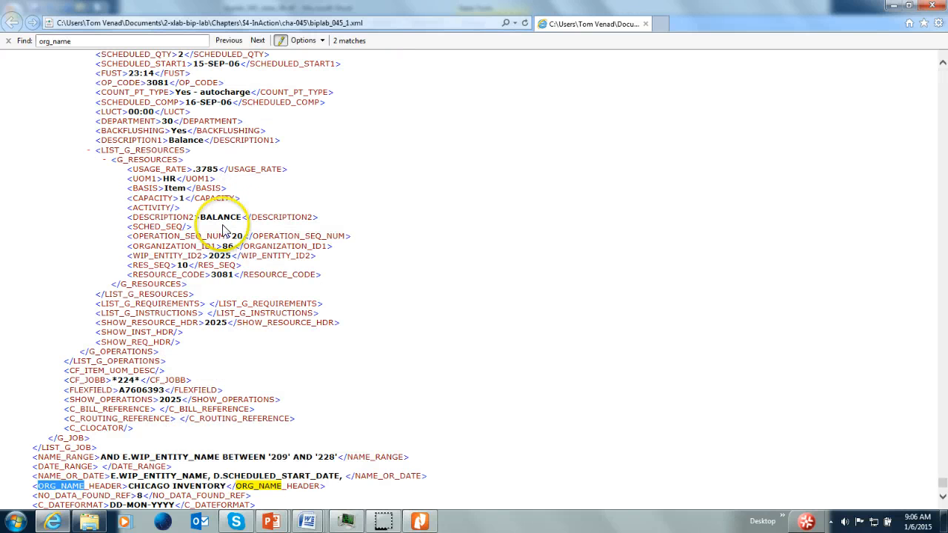
Return to biplab_045_state_08.rtf and review the job and operation sequence fields, the logo and the report date cell in the top row
key(alt+Tab)
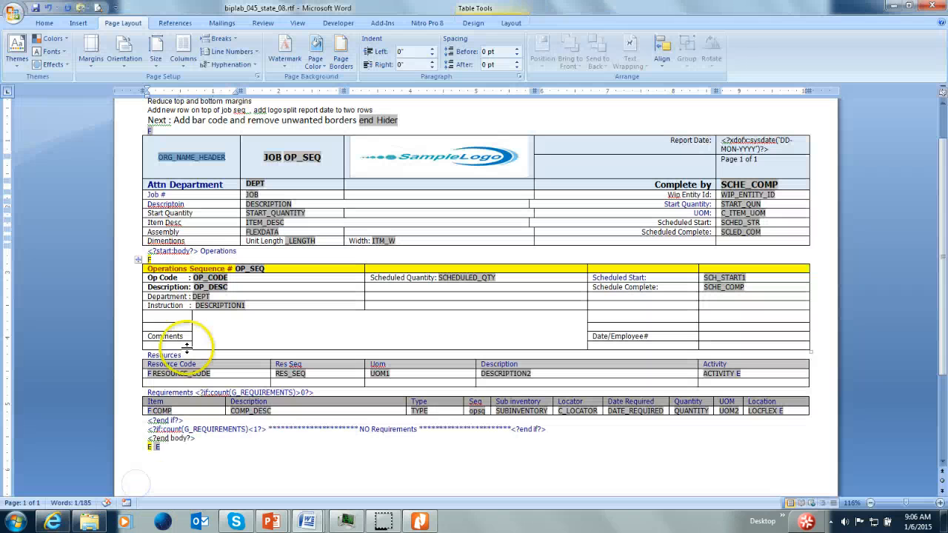
double_click(276, 156)
click(230, 234)
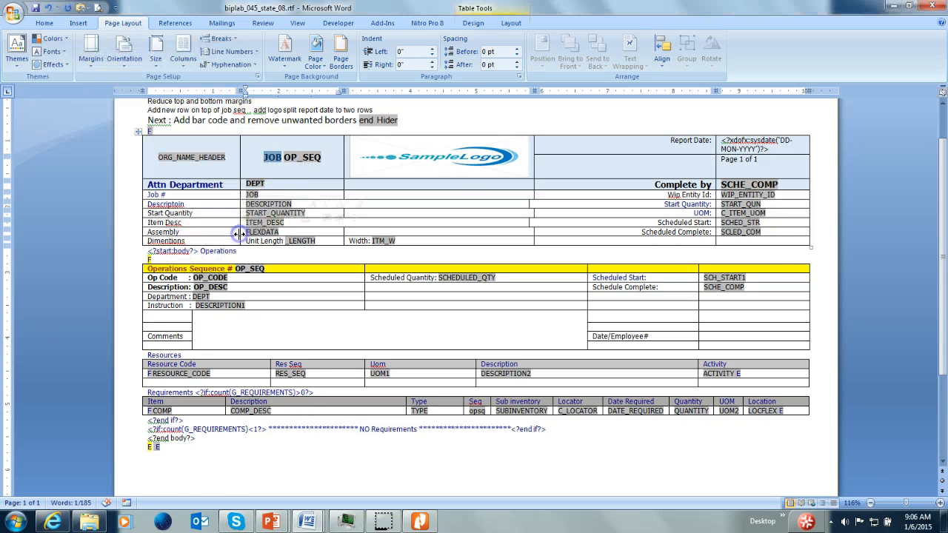
key(alt+Tab)
key(alt+Tab)
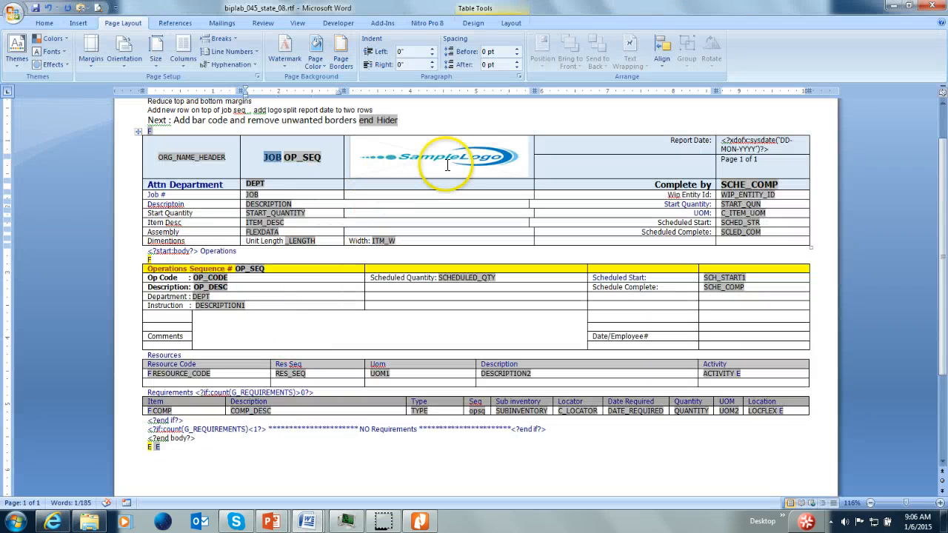
click(490, 169)
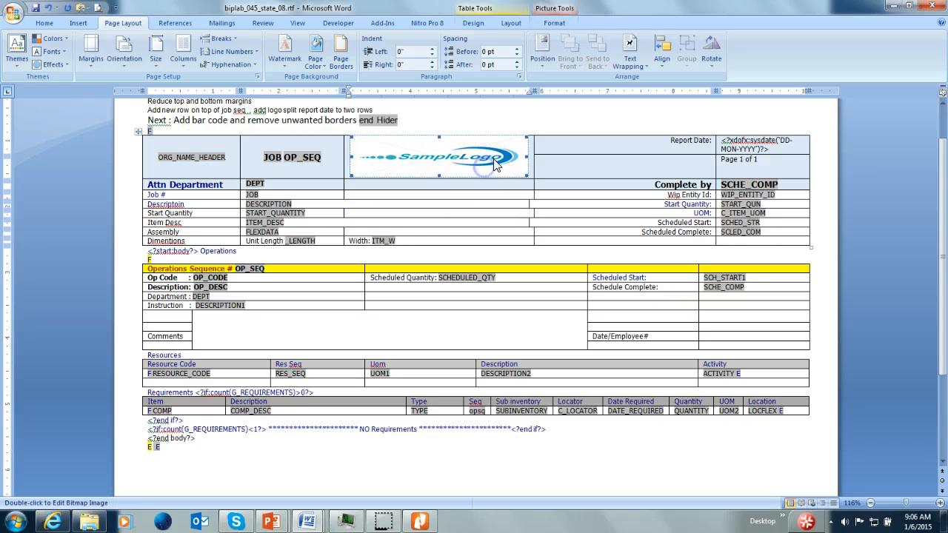
click(691, 141)
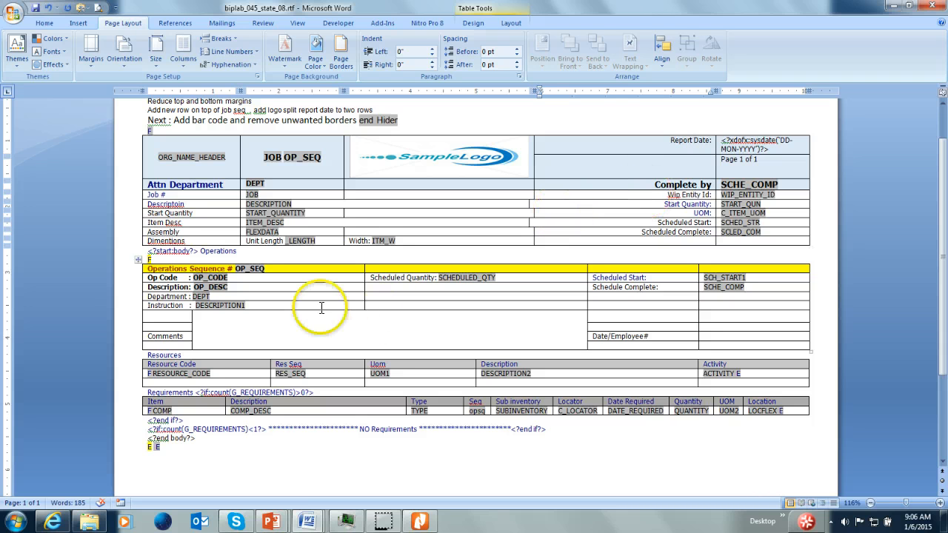
View the PDF output of biplab_045_state_08.rtf and page through the first operations to check the logo row and requirements
click(308, 527)
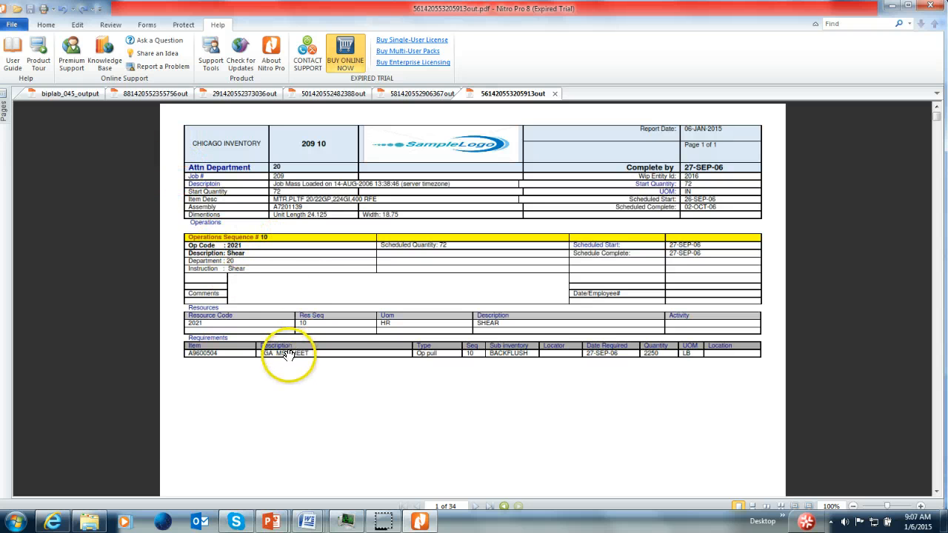
click(476, 506)
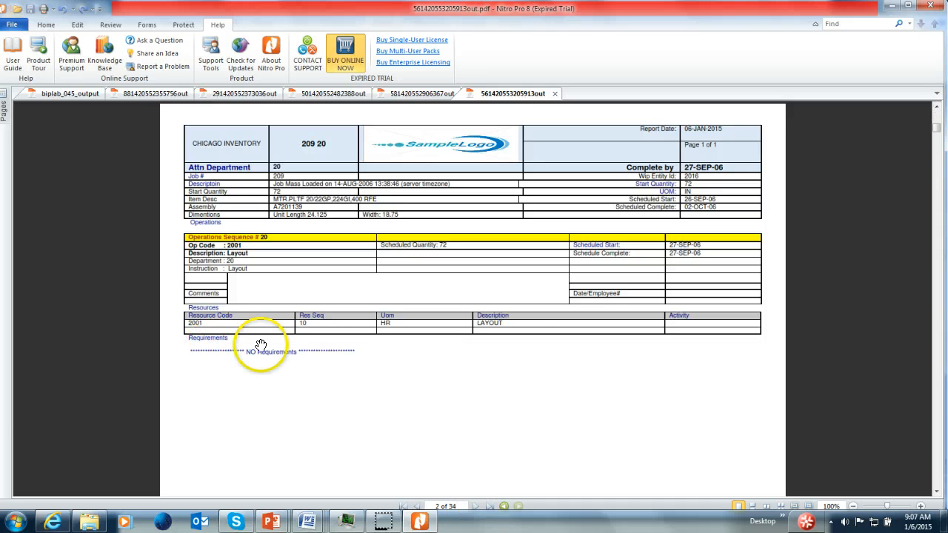
click(476, 506)
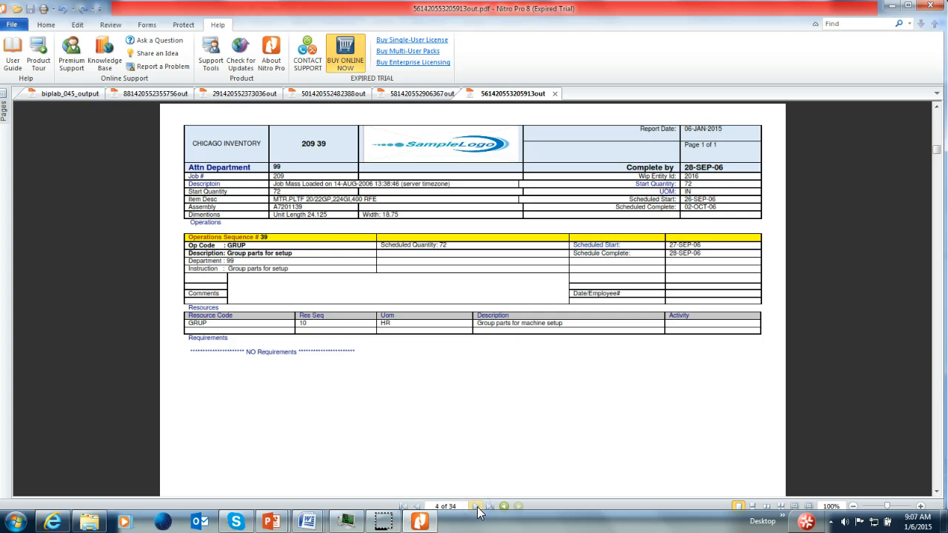
Switch to biplab_045_state_10.rtf and inspect the font applied to the bar code field in the header row
key(alt+Tab)
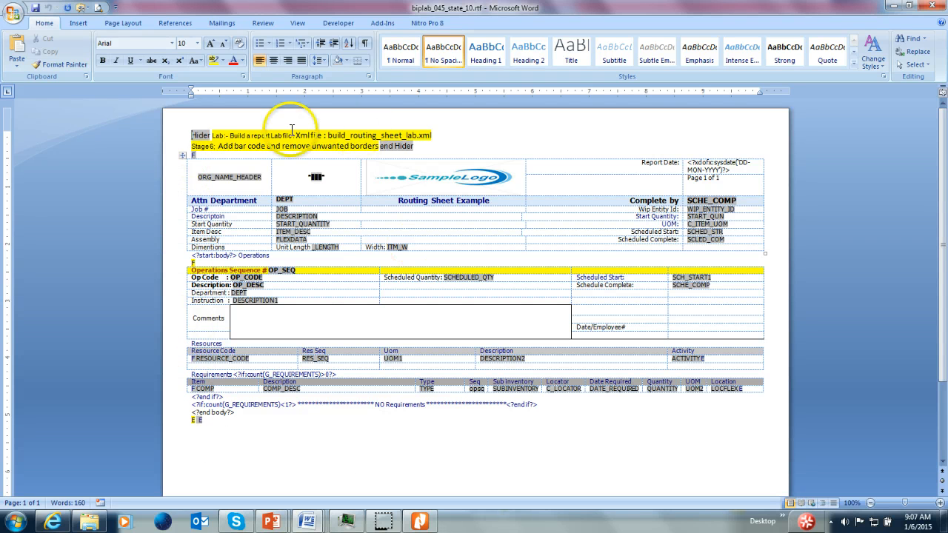
click(316, 175)
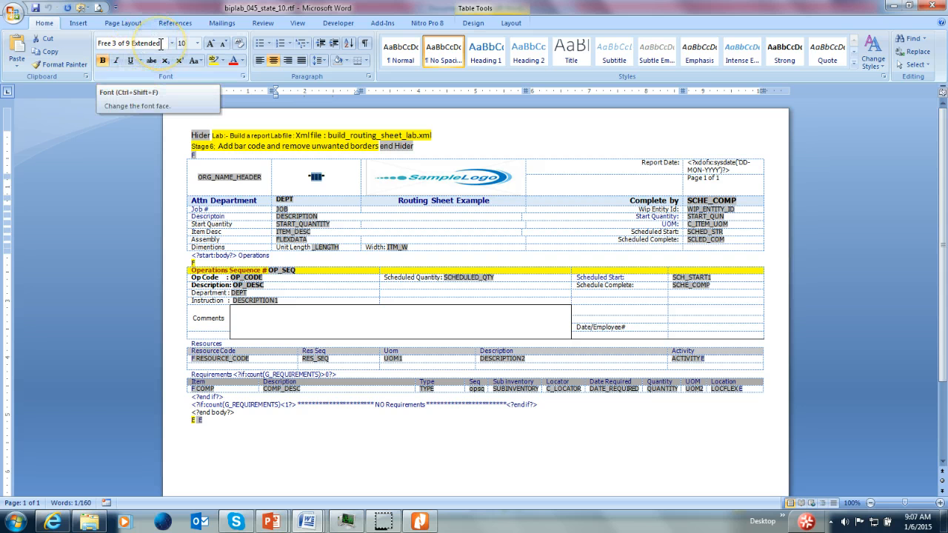
click(316, 177)
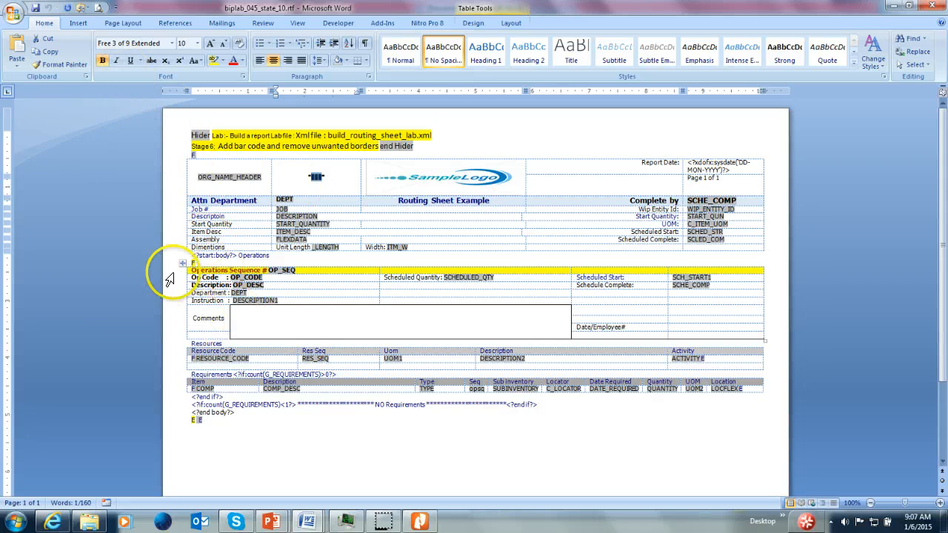
click(320, 176)
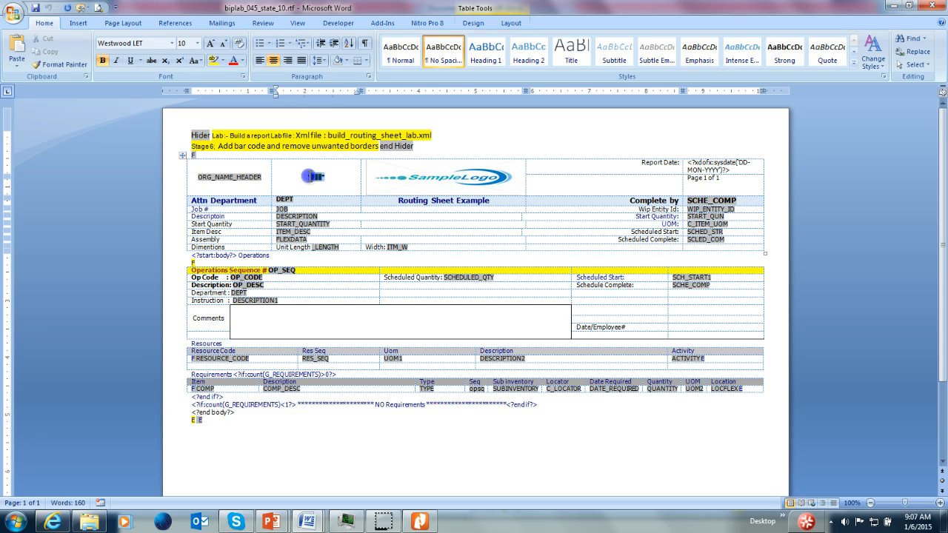
drag(306, 176, 332, 183)
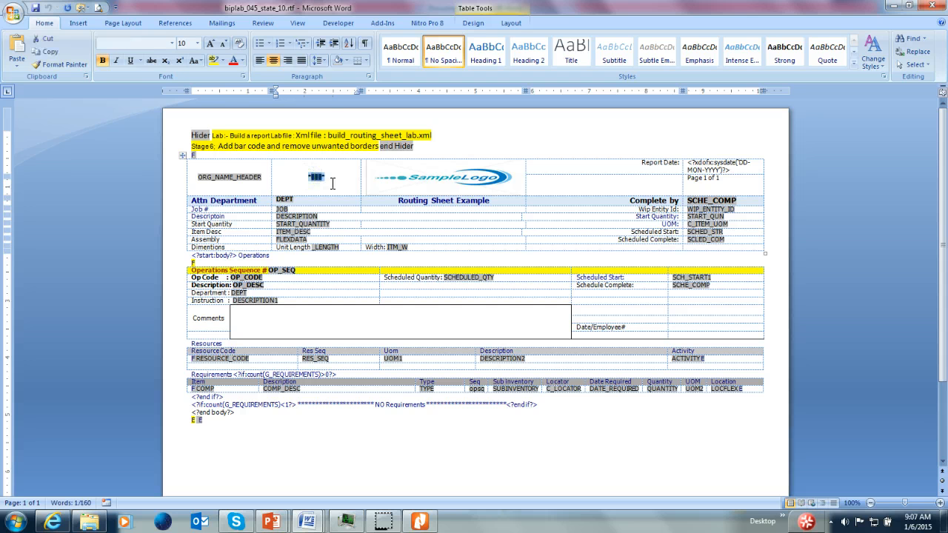
Preview biplab_045_state_10.rtf as PDF and page through it to check the bar code and the removed borders
click(437, 26)
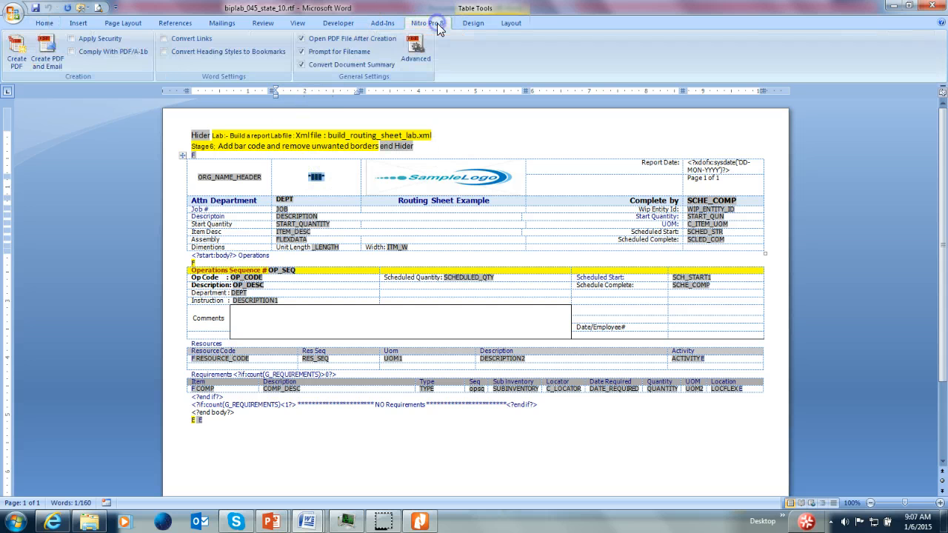
click(386, 22)
click(155, 39)
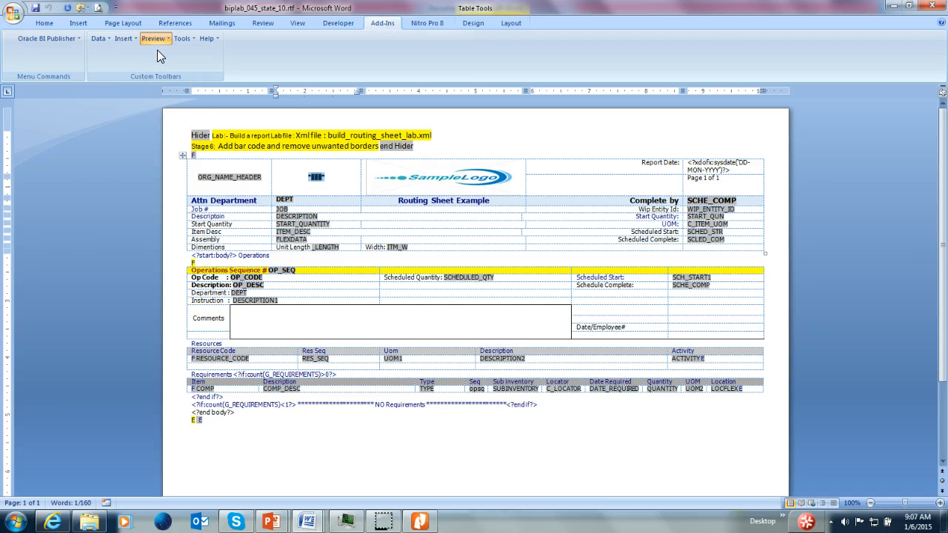
click(419, 522)
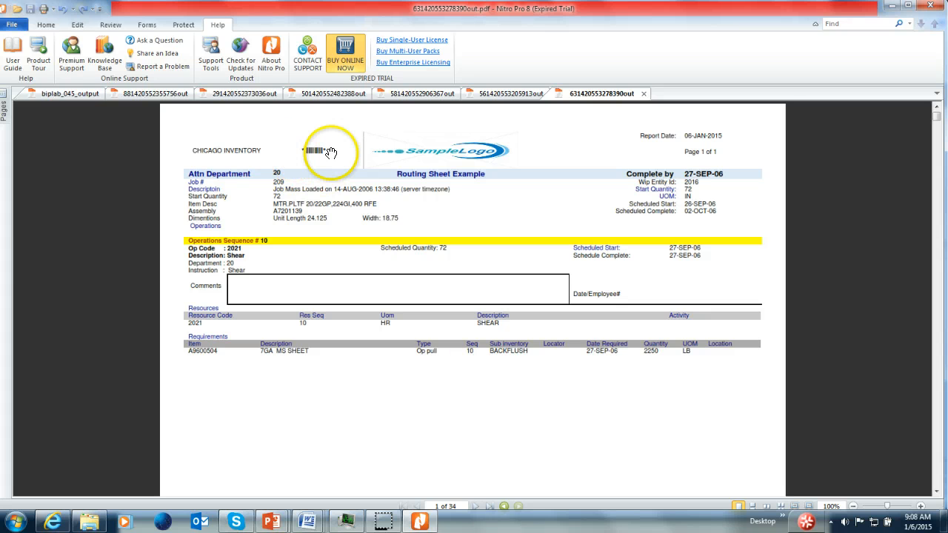
click(474, 506)
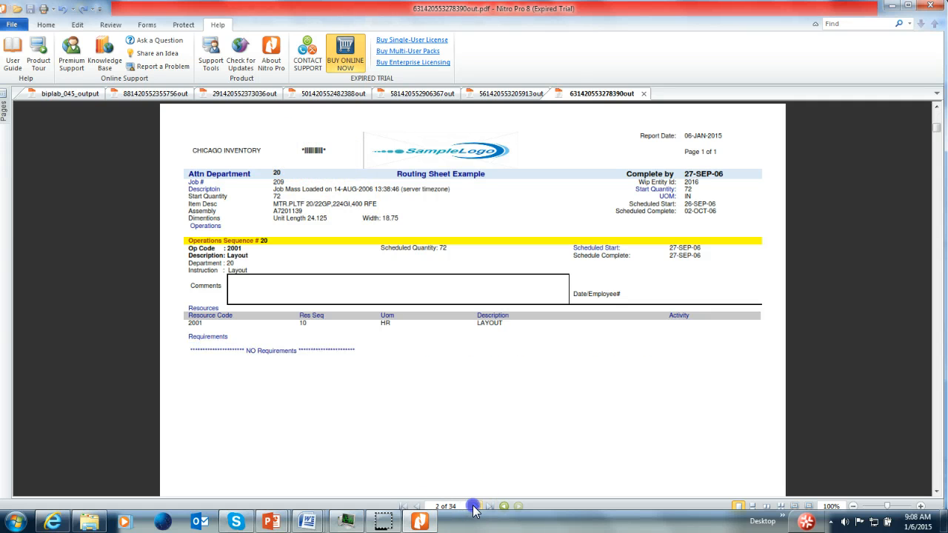
click(475, 506)
click(475, 507)
click(474, 506)
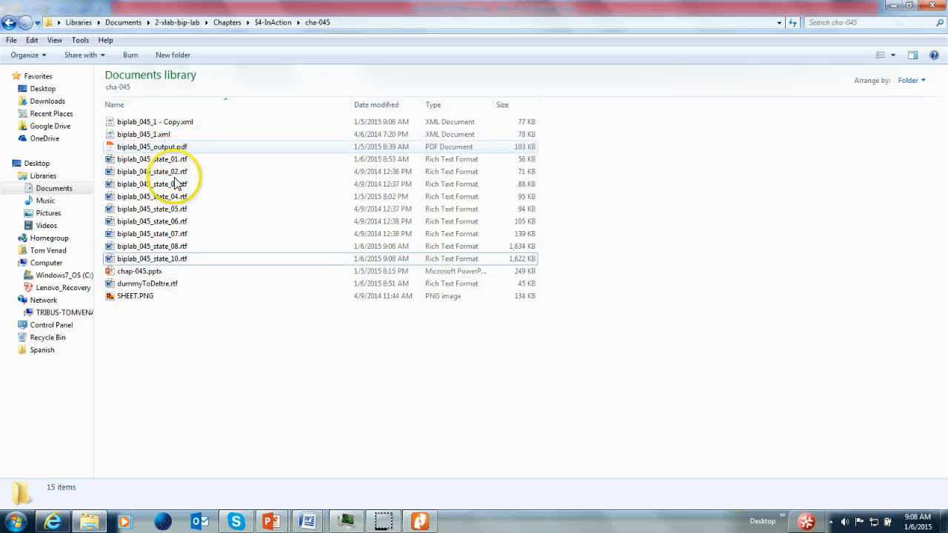
Review the stage templates biplab_045_state_01, 10, 08 and 07 in the preview of the cha-045 folder
mouse_move(419, 522)
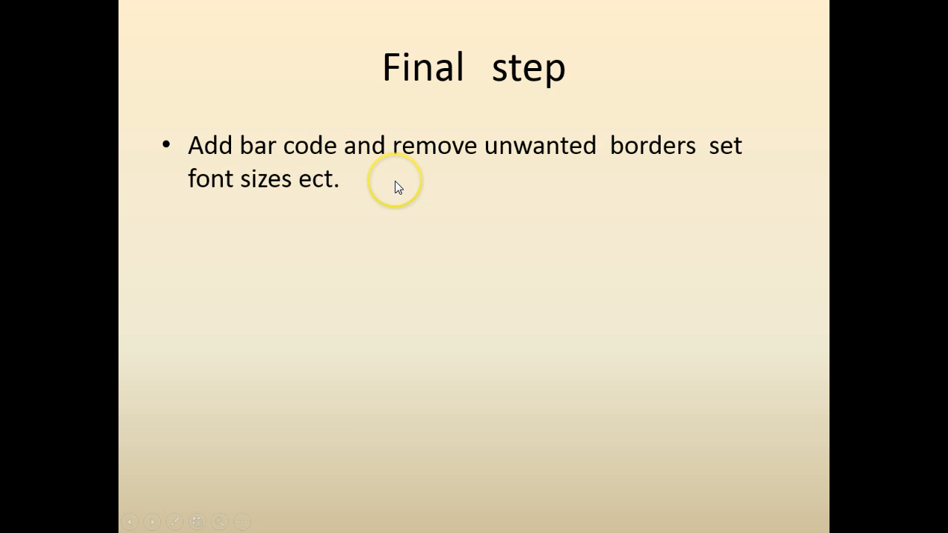
key(alt+Tab)
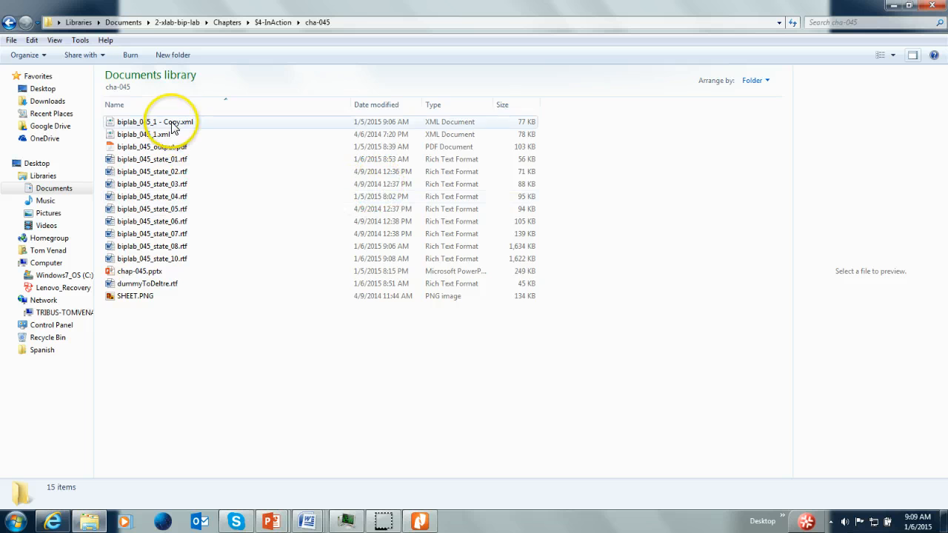
click(170, 164)
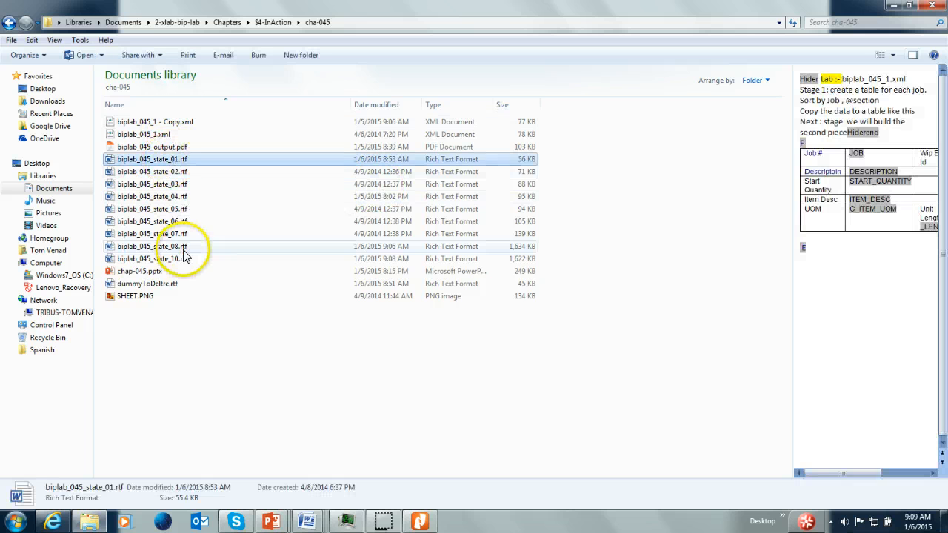
click(180, 258)
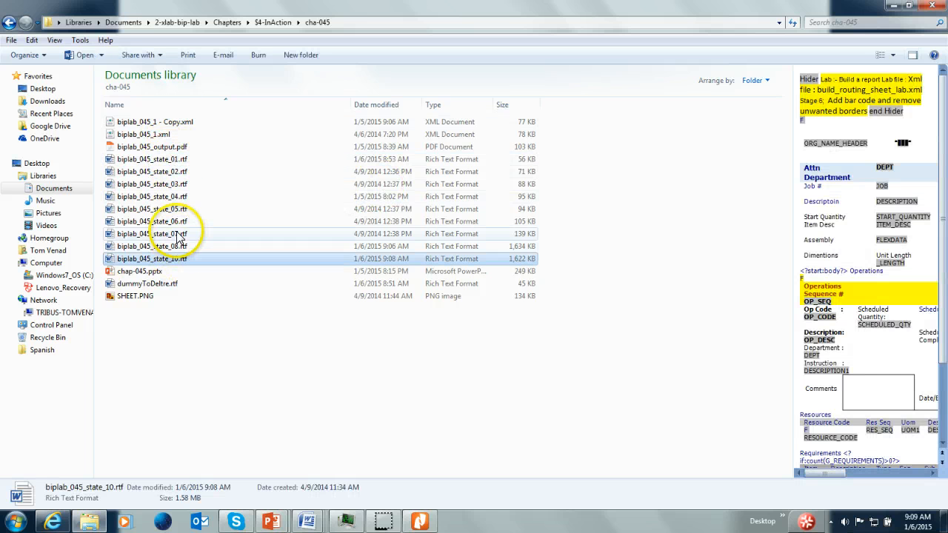
click(179, 246)
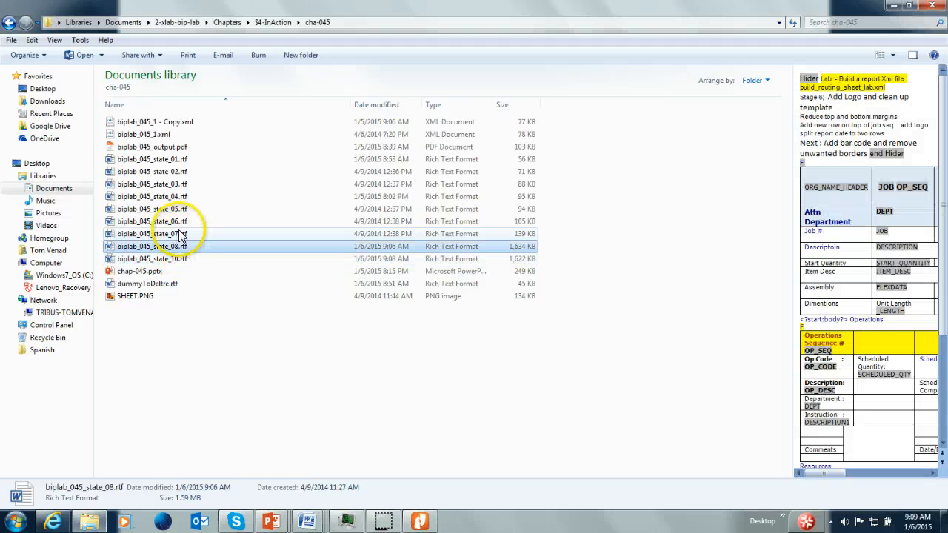
click(181, 233)
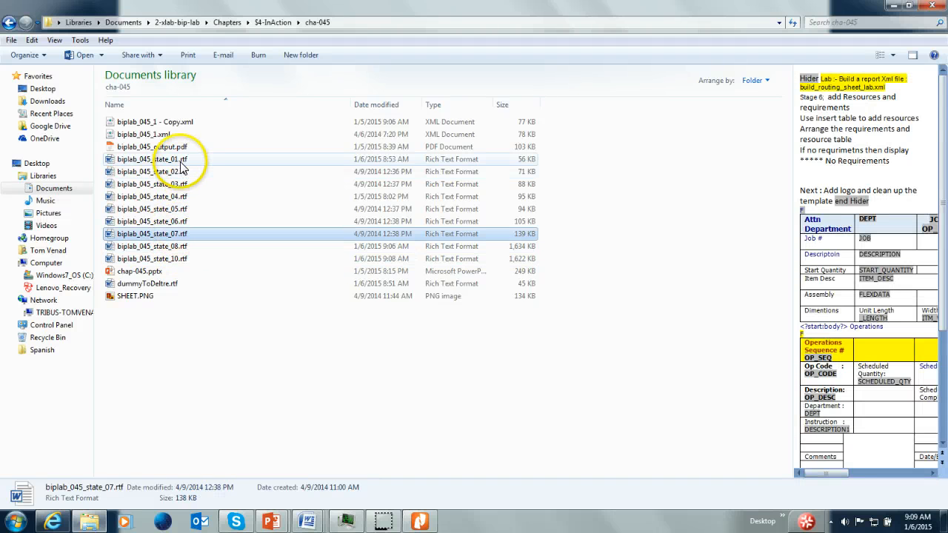